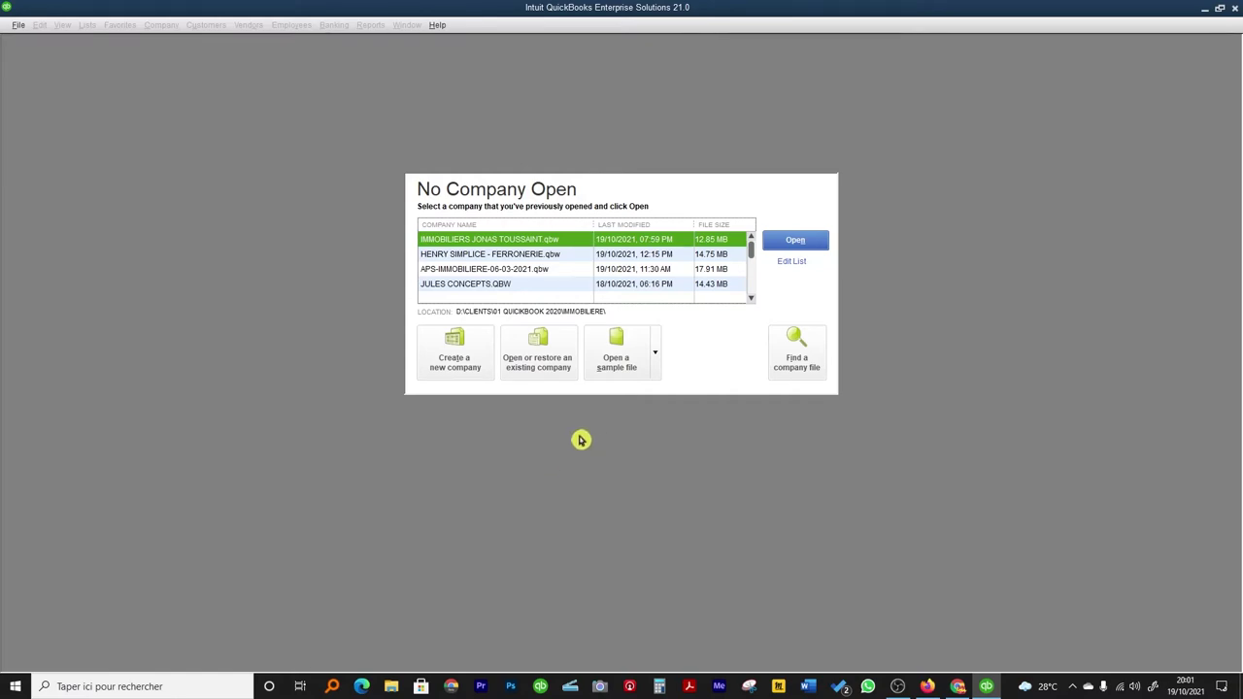
# Start a new company file set up 'For someone else' and begin setup.
pyautogui.click(455, 350)
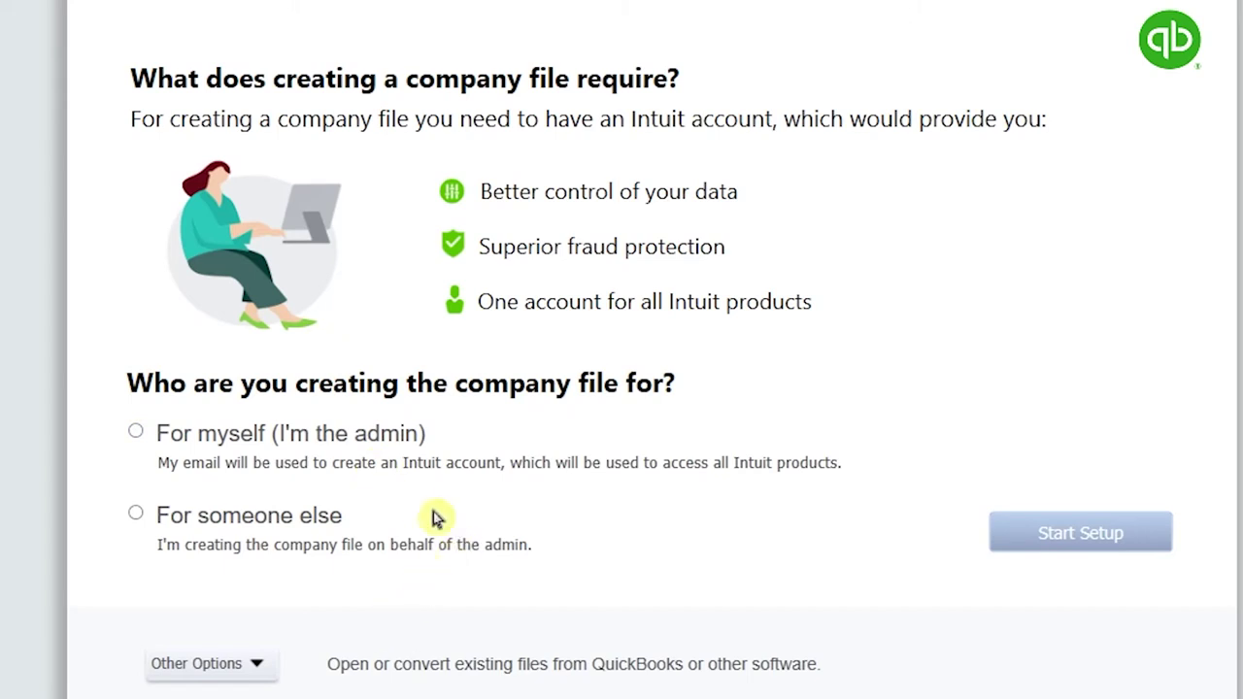
pyautogui.click(255, 672)
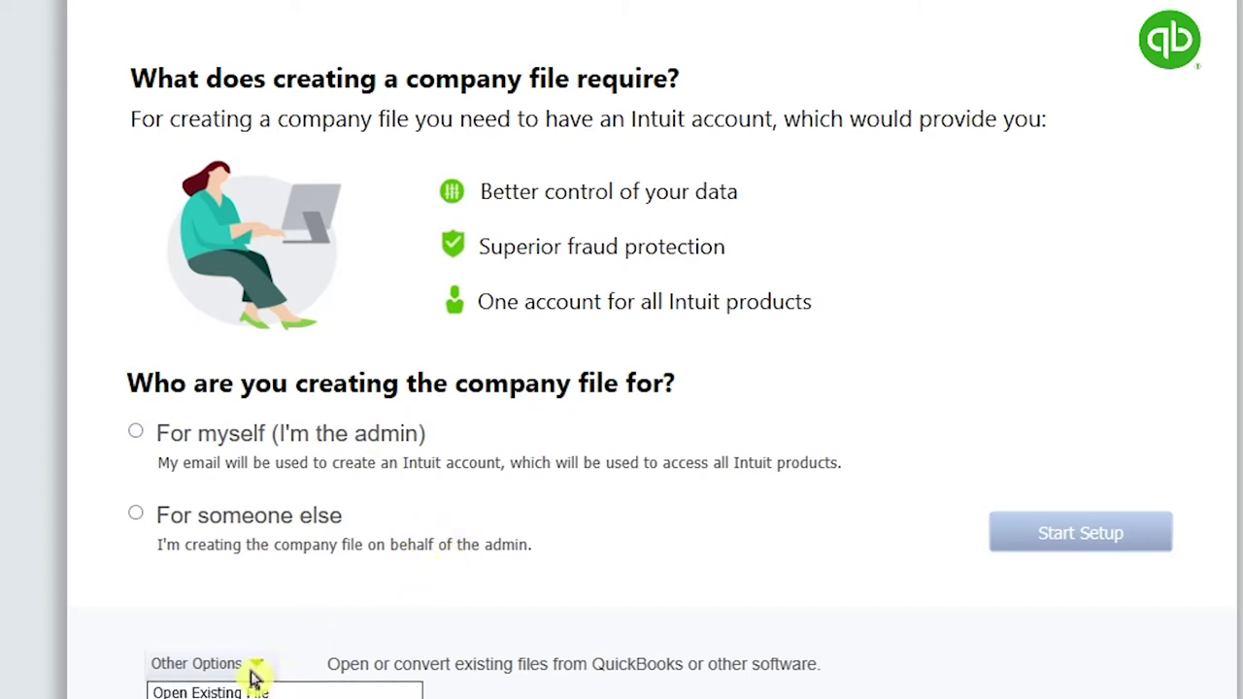
pyautogui.click(961, 569)
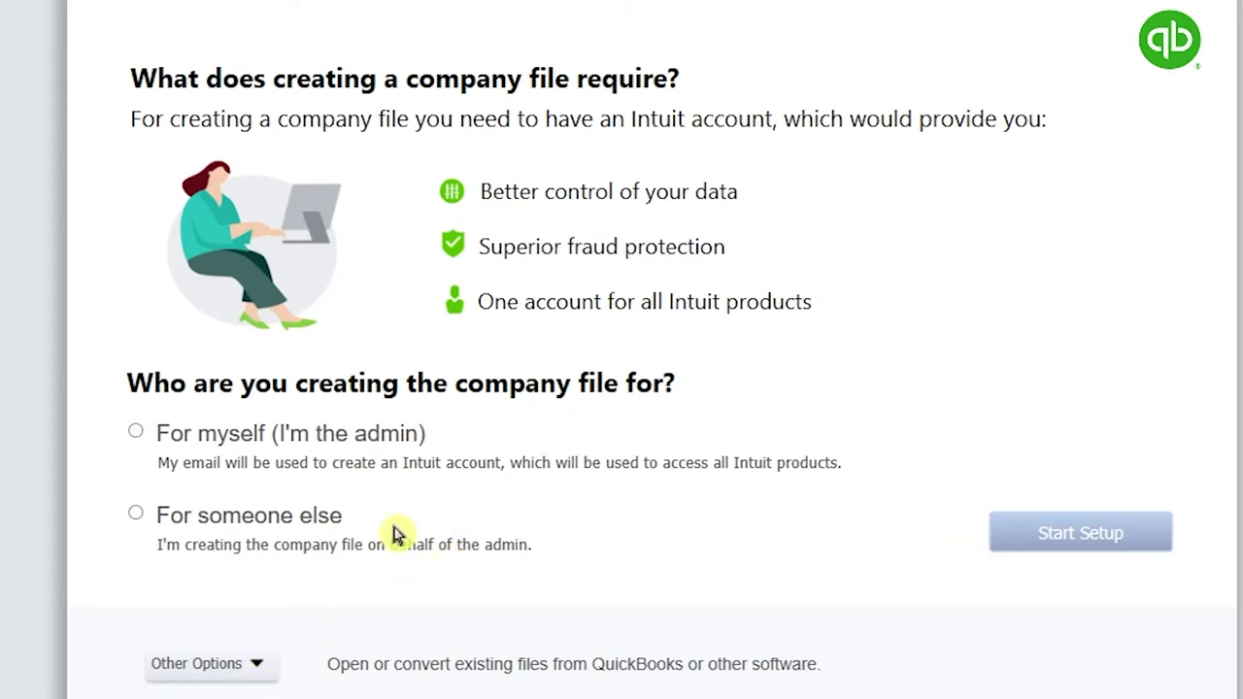
pyautogui.click(150, 515)
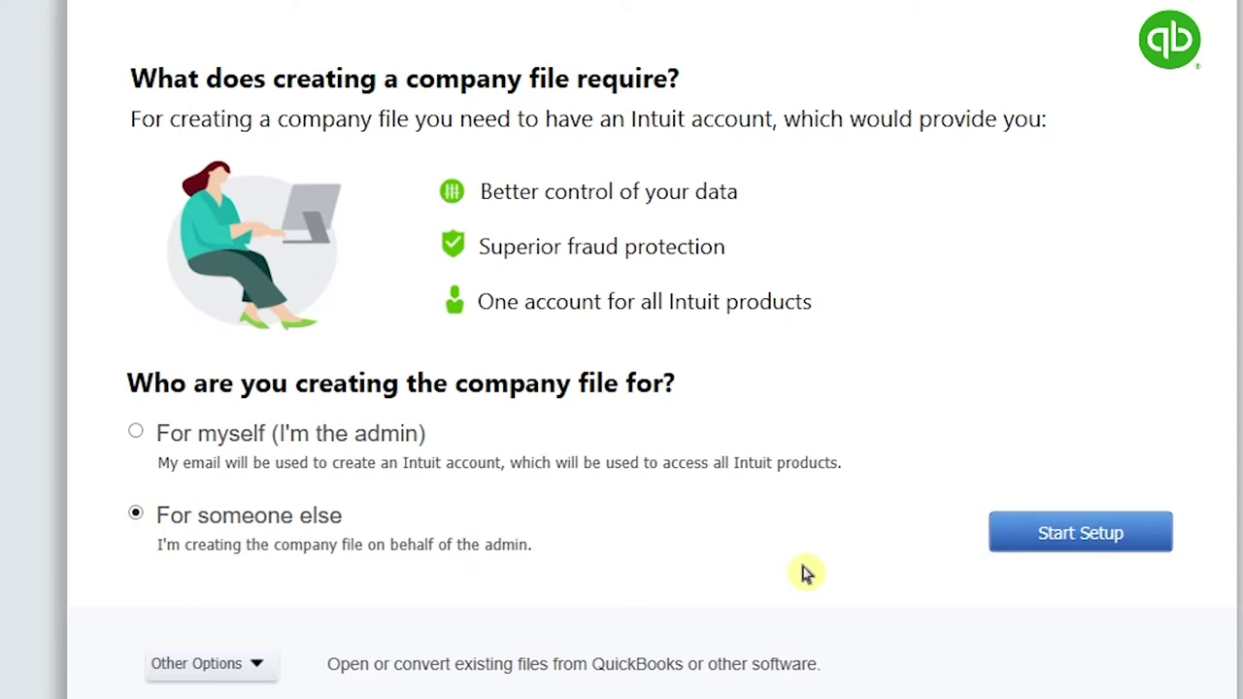
pyautogui.click(1081, 534)
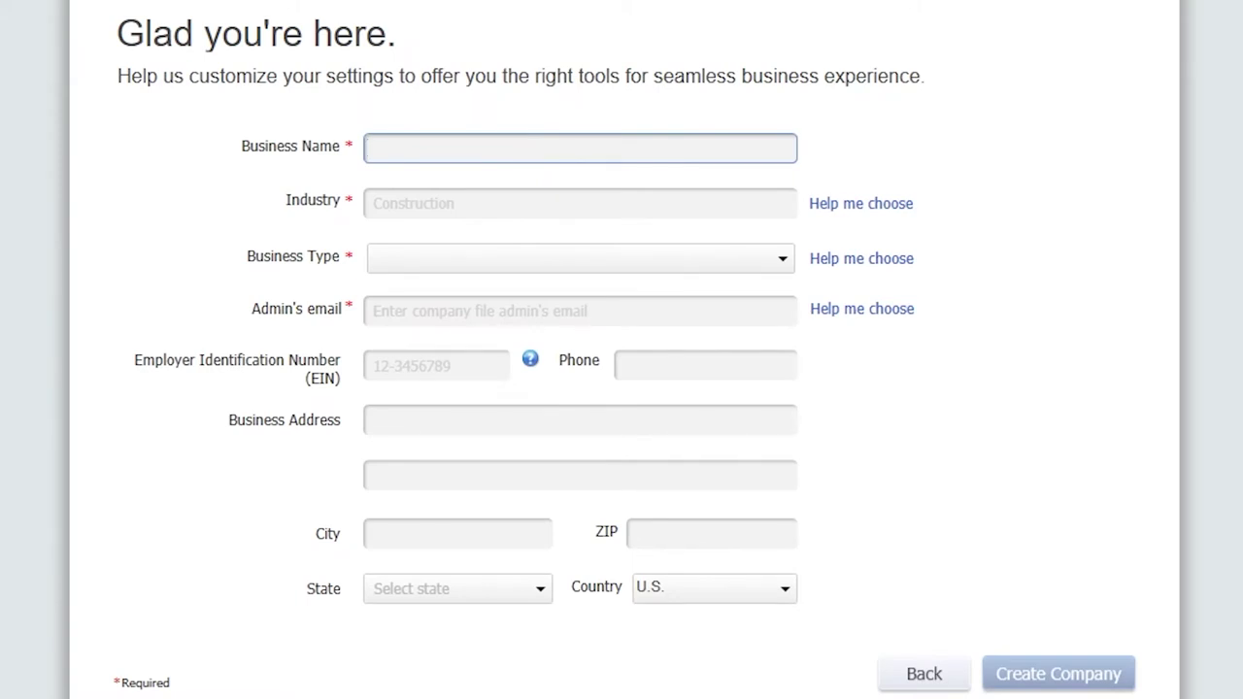
# Enter EPICERIE LAKAY as the business name and erase the mistyped 'RUE FOUCHARD' from Industry.
pyautogui.write('EPICERIE LAKAY')
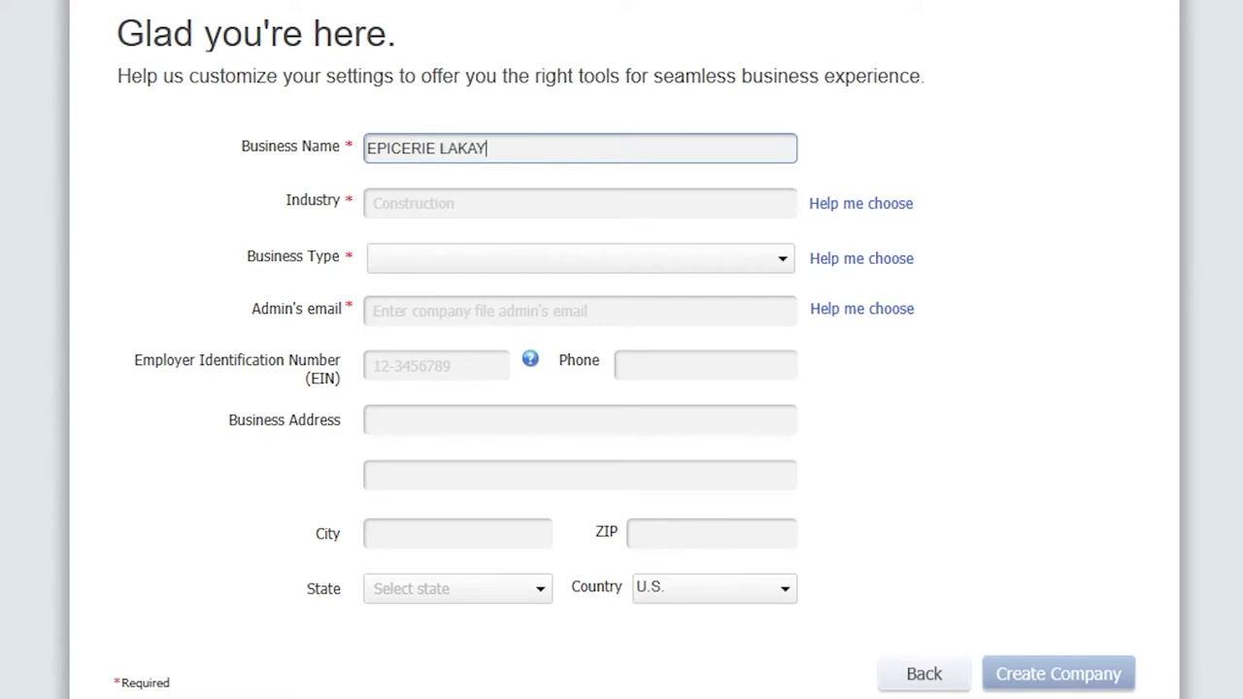
pyautogui.click(436, 200)
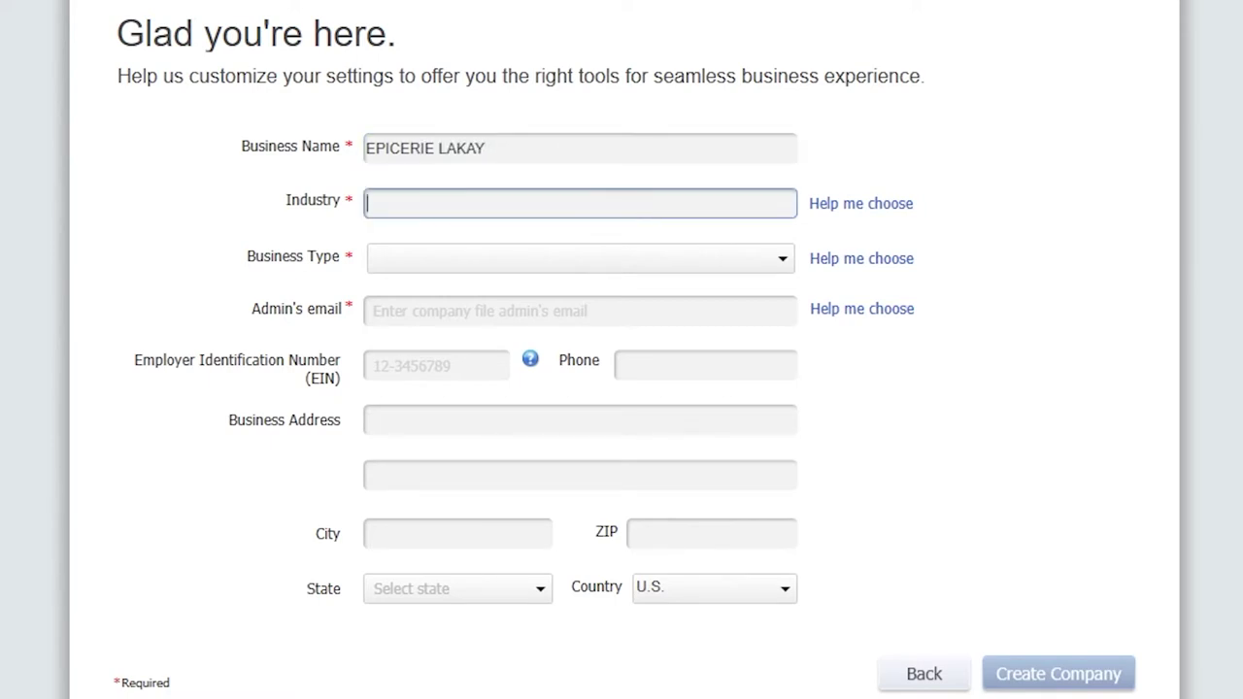
pyautogui.write('RUE FOUCHARD')
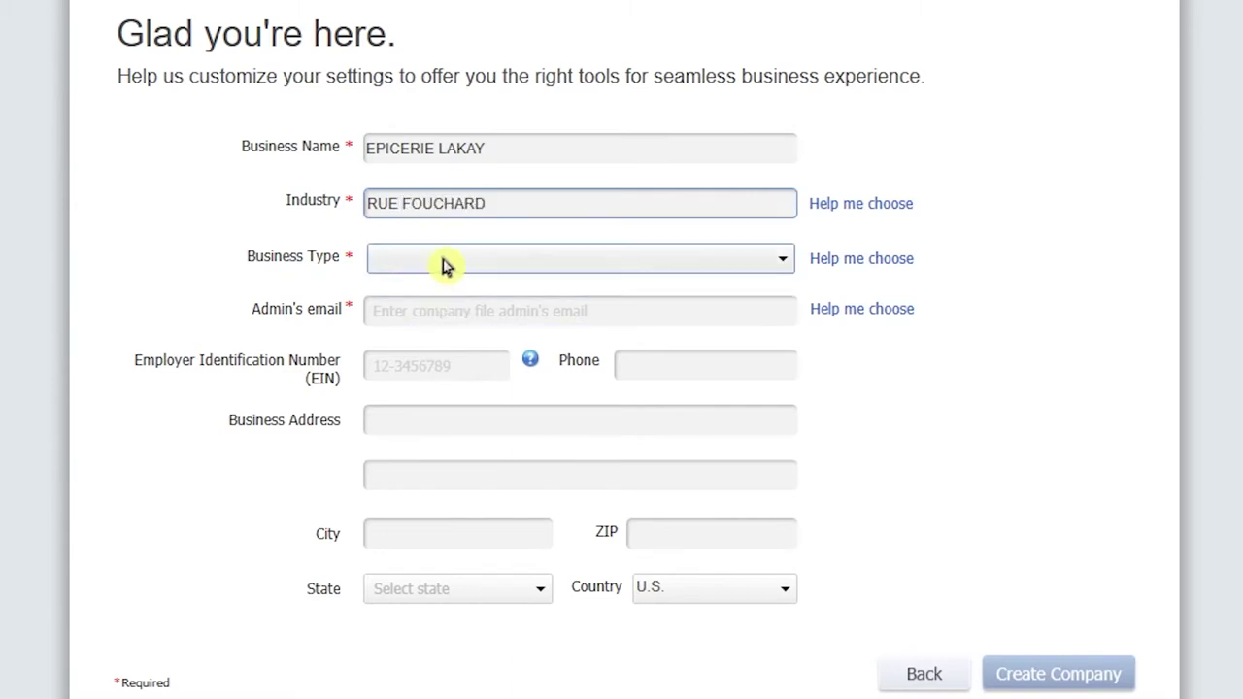
pyautogui.moveTo(505, 206); pyautogui.dragTo(316, 212)
pyautogui.press('BackSpace')
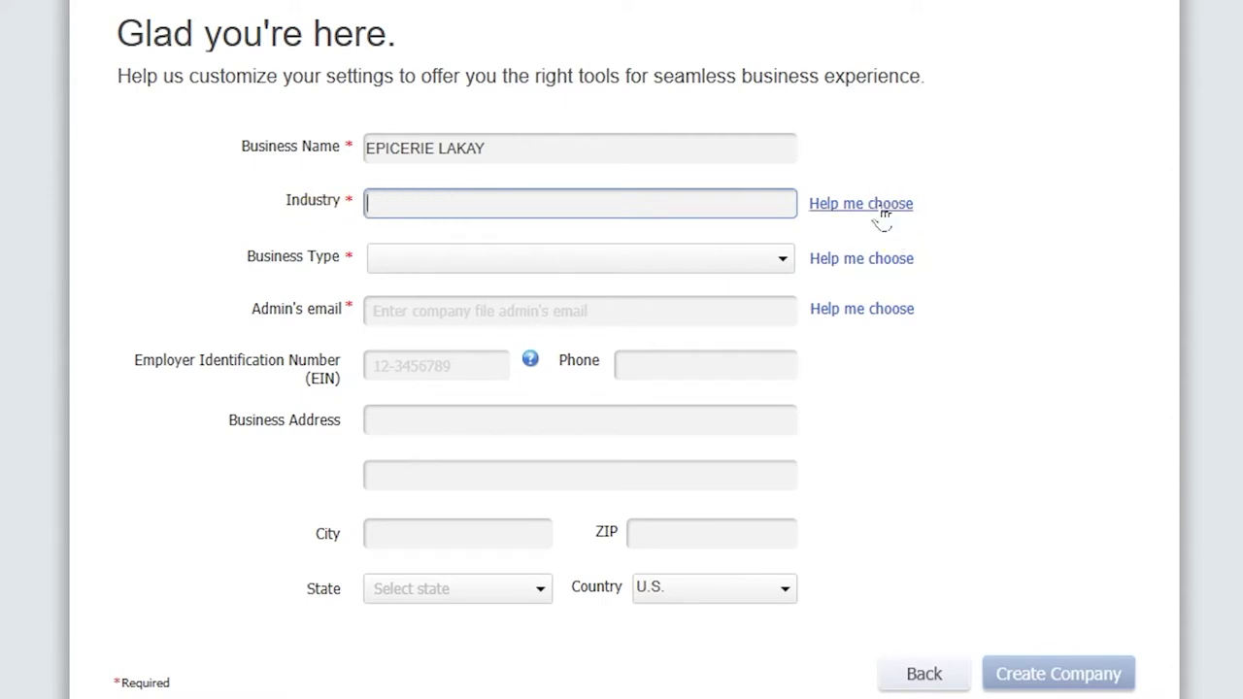
# Set the industry to Other/None using Help me choose.
pyautogui.click(881, 210)
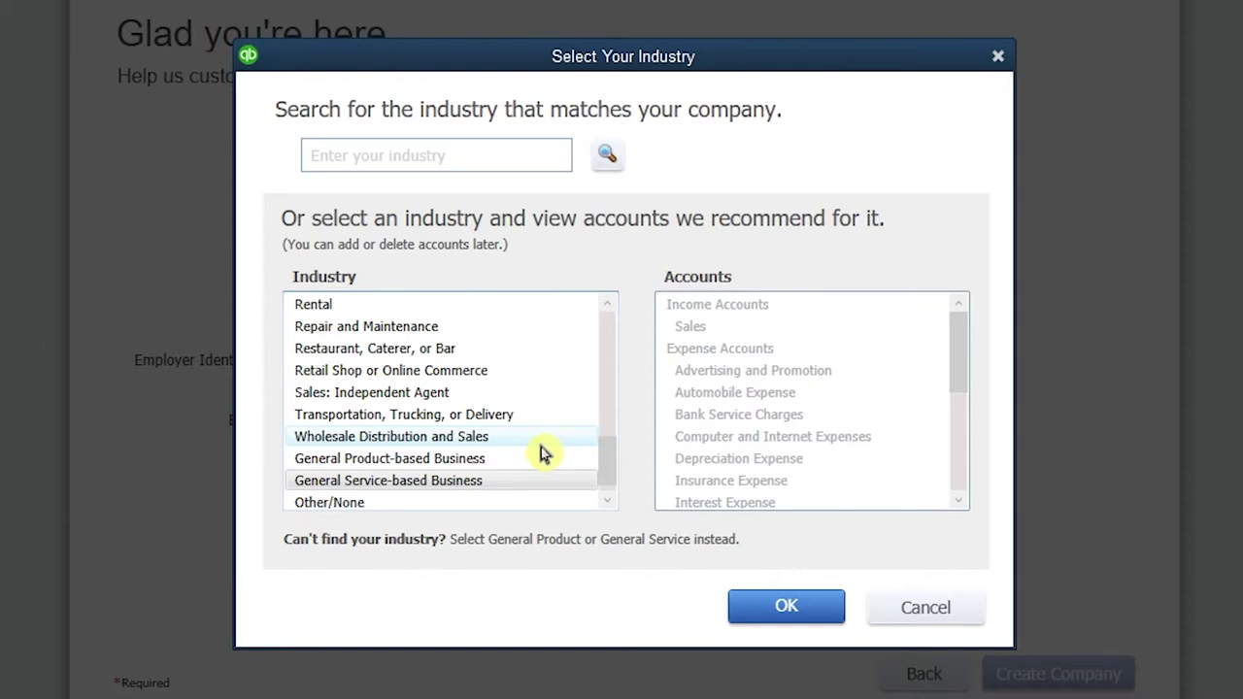
pyautogui.click(363, 509)
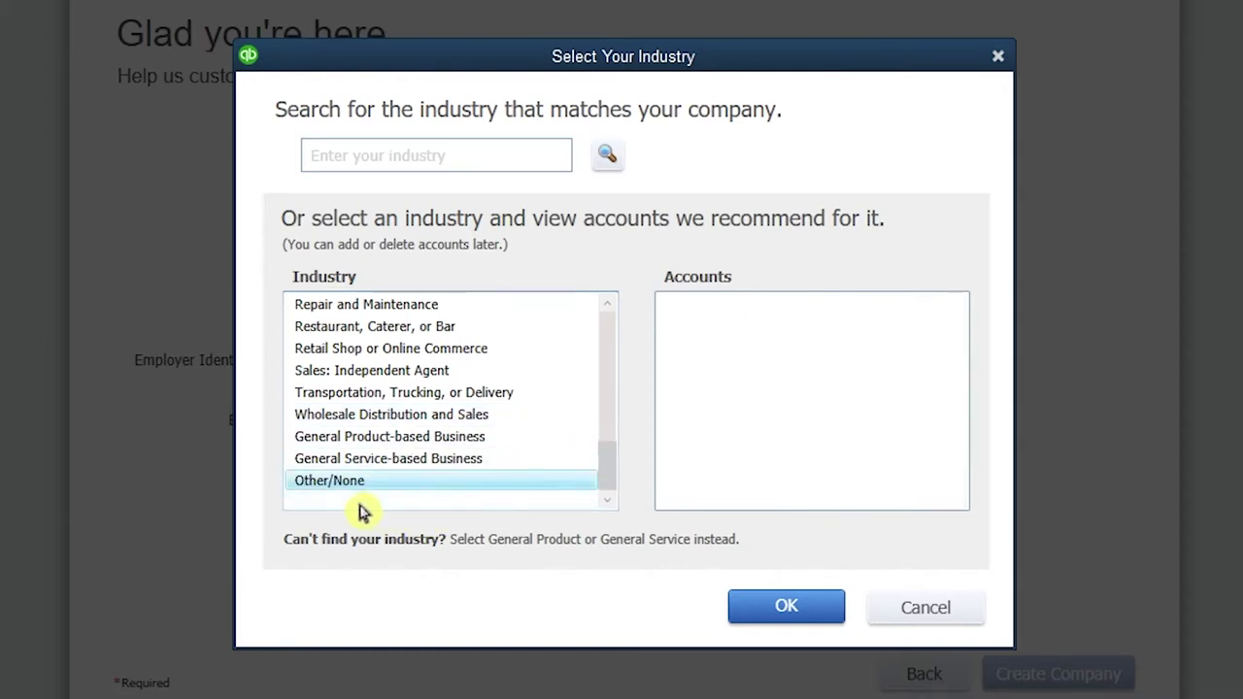
pyautogui.click(788, 605)
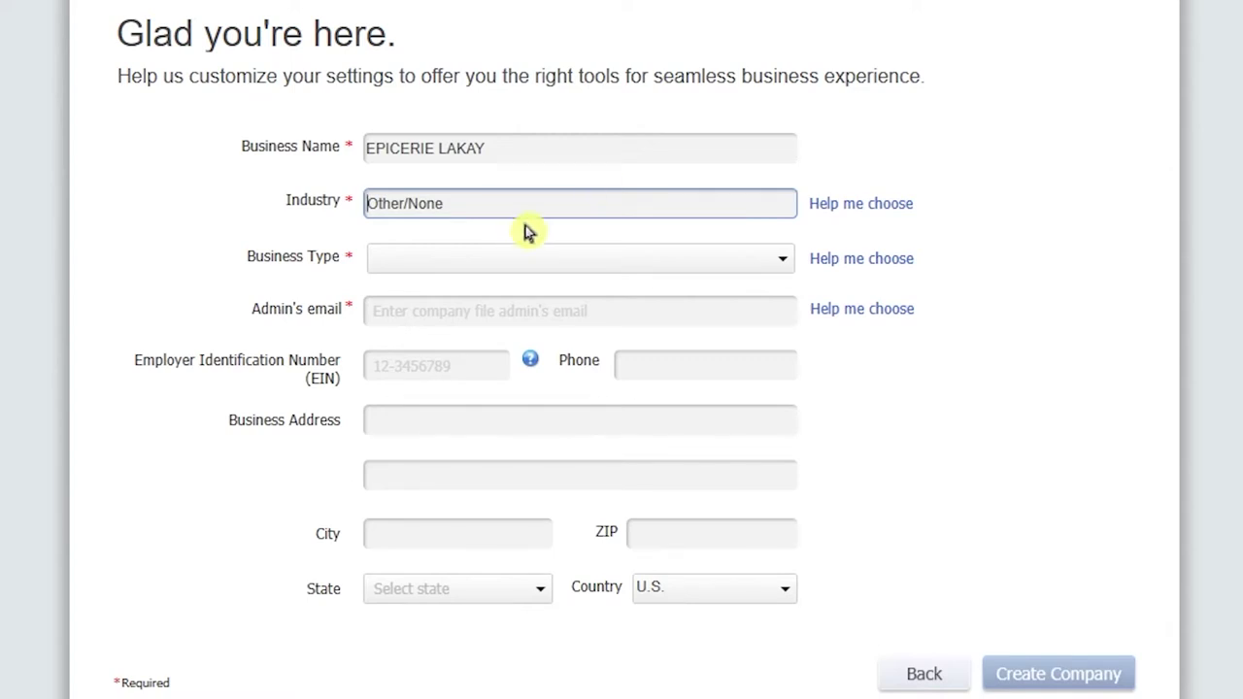
pyautogui.click(486, 258)
# Set the business type to Other / None and enter the admin email address.
pyautogui.click(445, 445)
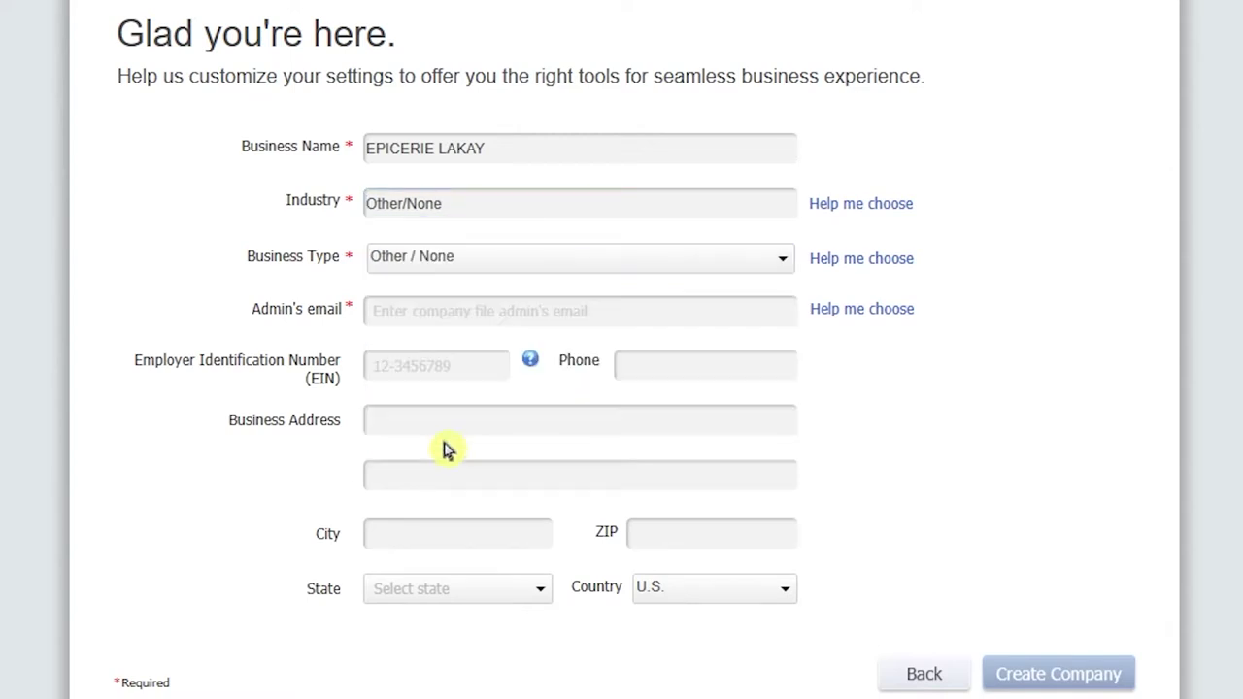
pyautogui.click(449, 312)
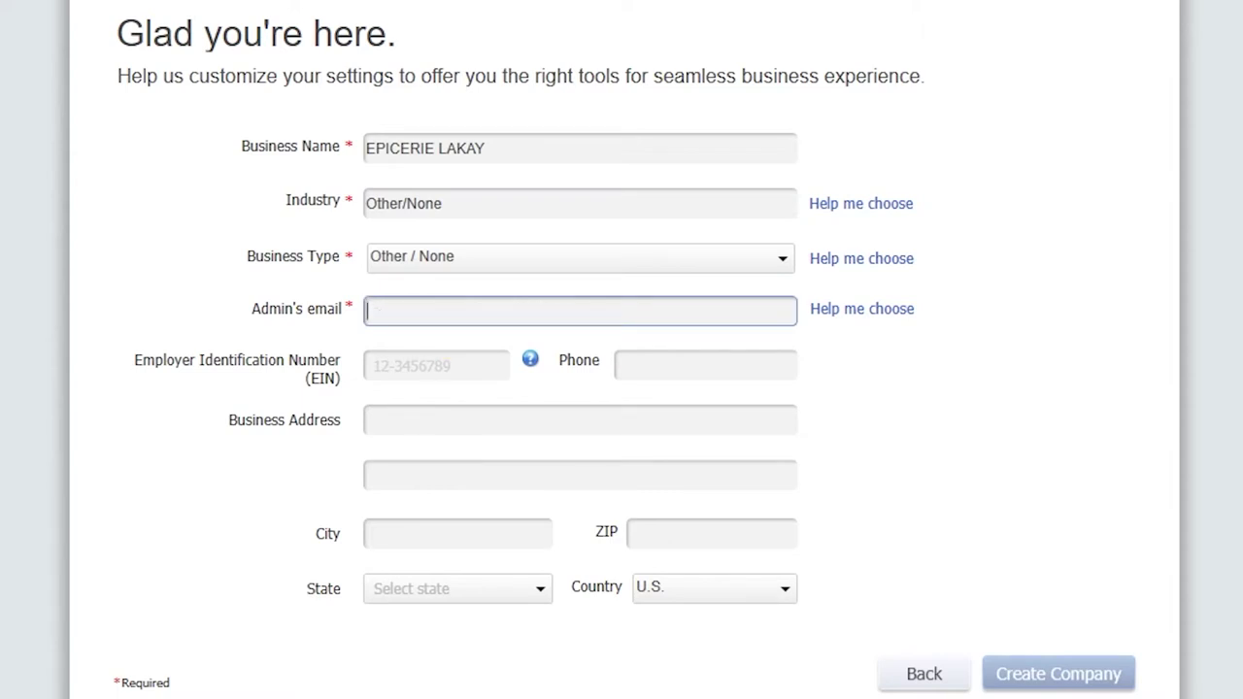
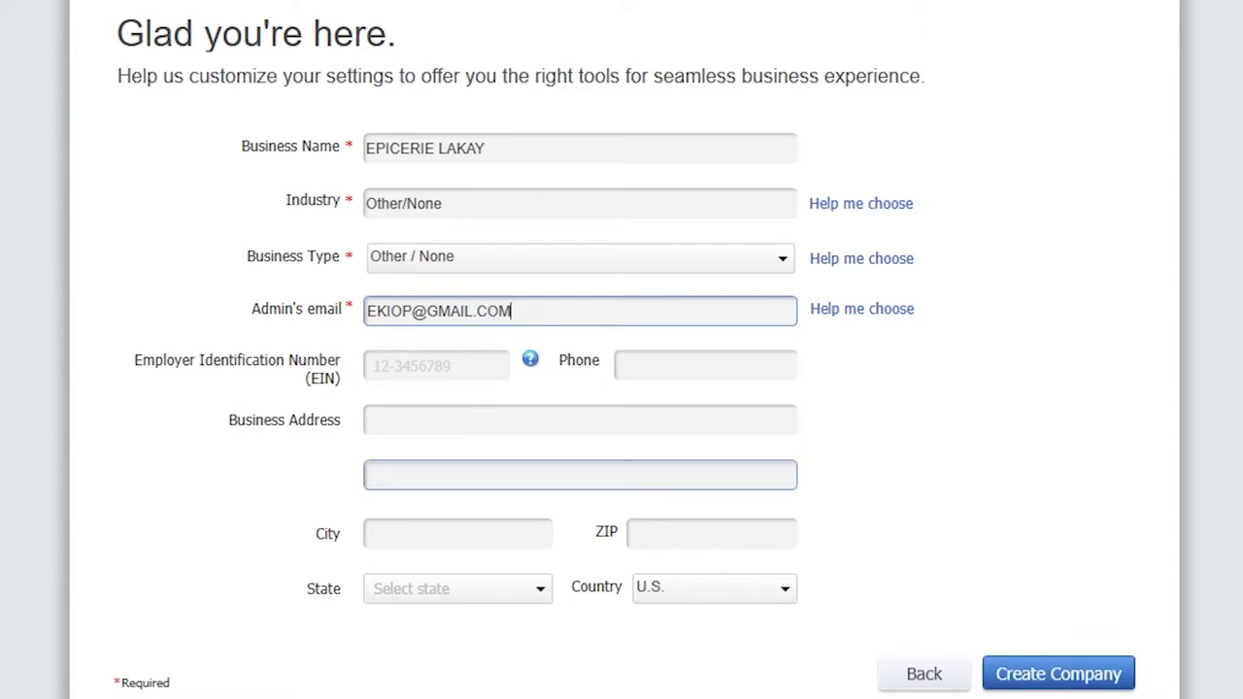
# Fill in the business street address, second address line and city, then create the company.
pyautogui.click(486, 420)
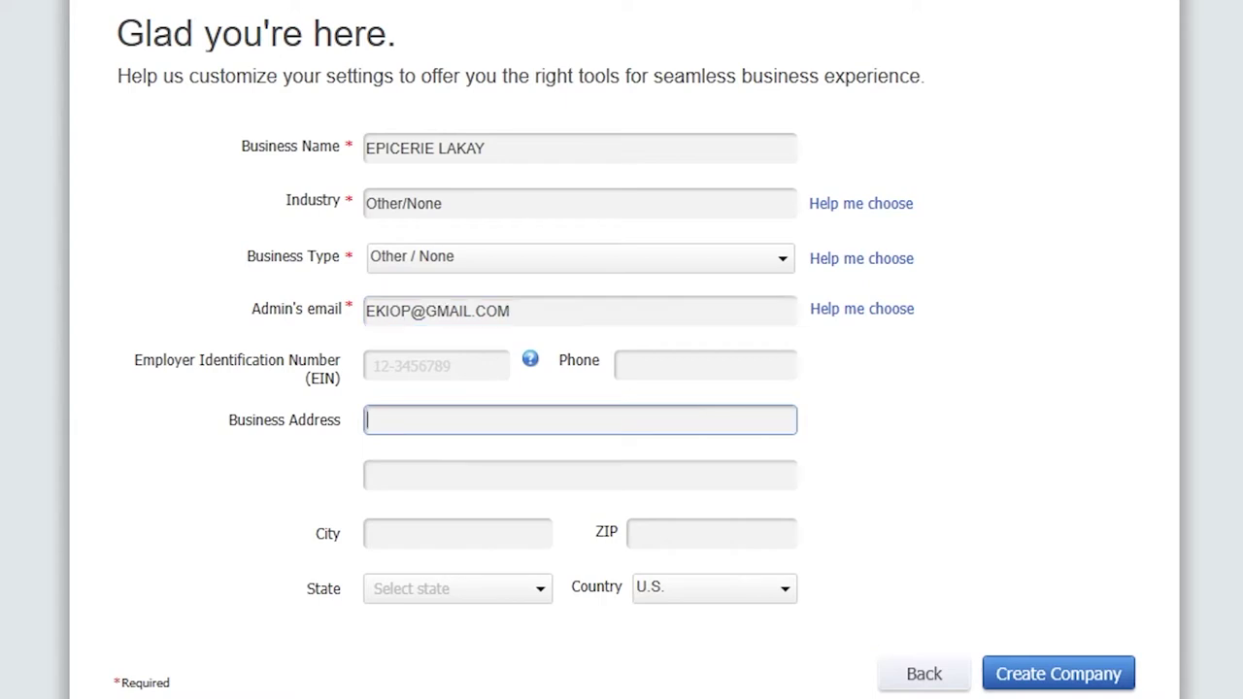
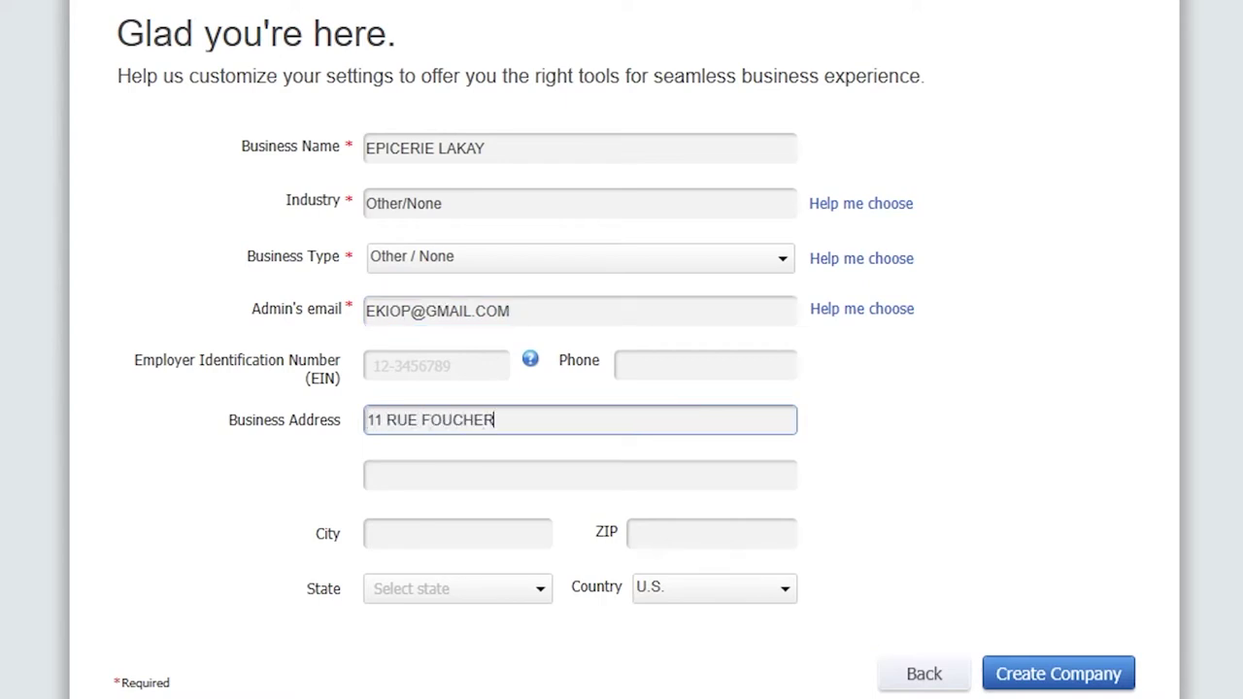
pyautogui.press('Tab')
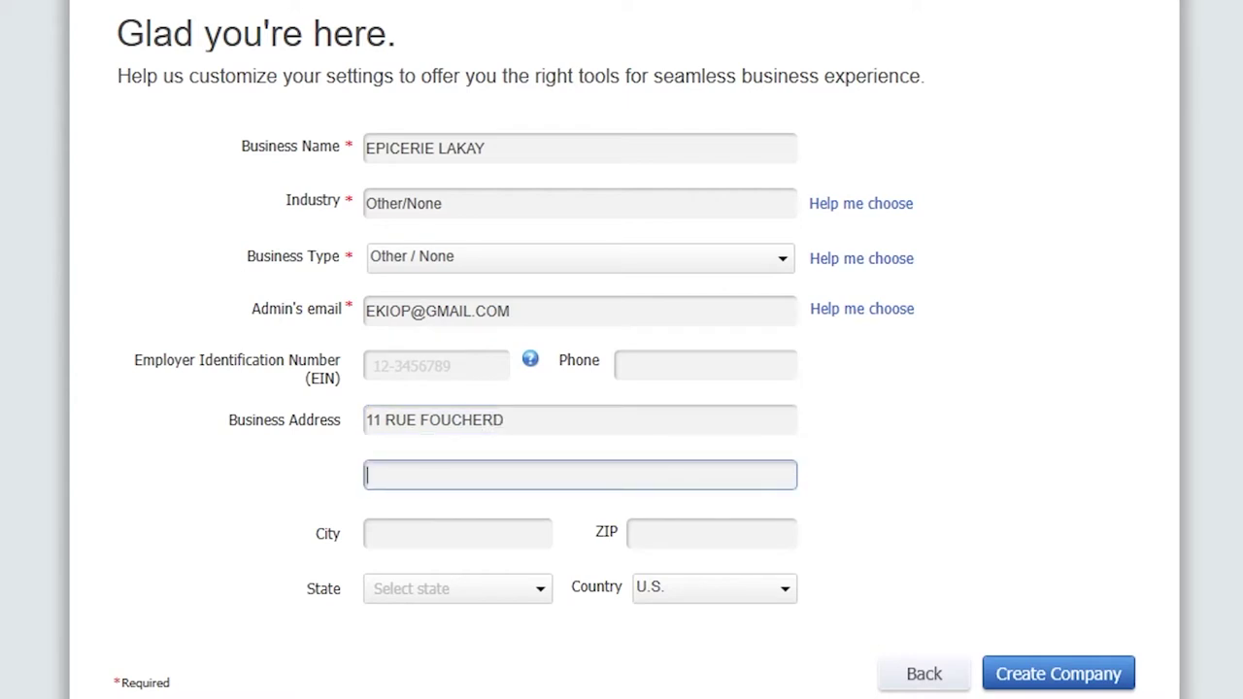
pyautogui.write('PETION VILLE')
pyautogui.press('Tab')
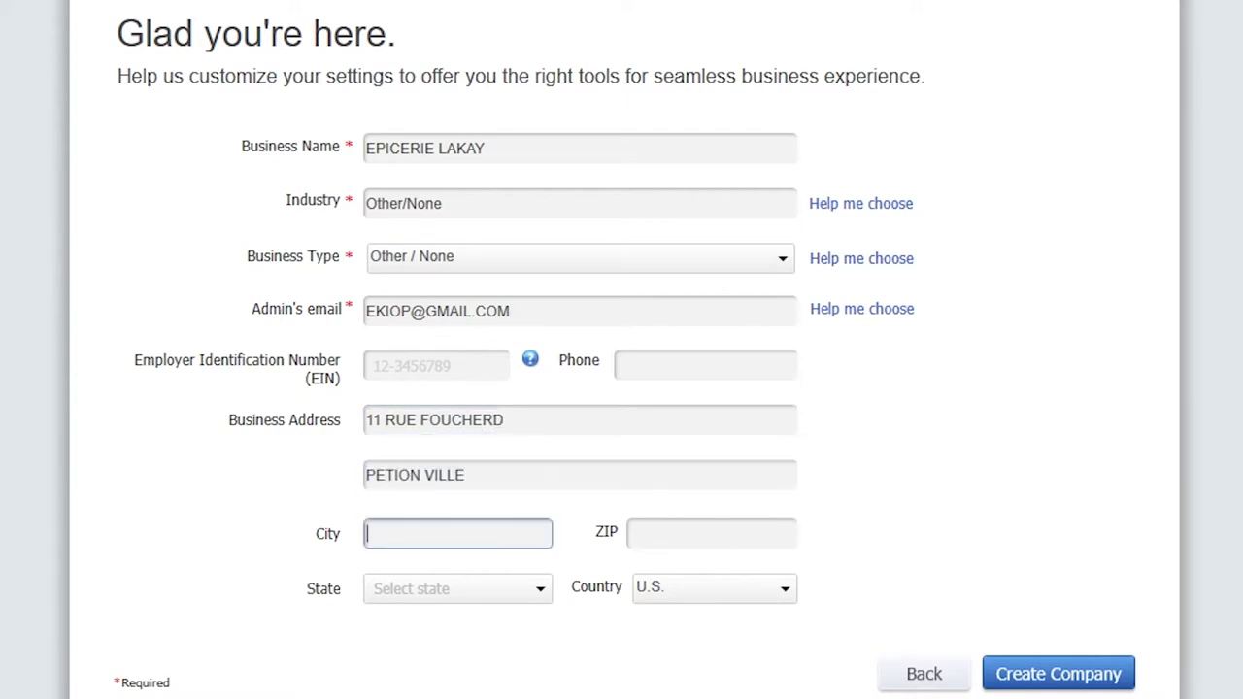
pyautogui.write('PORT AU PRINCE')
pyautogui.click(1087, 674)
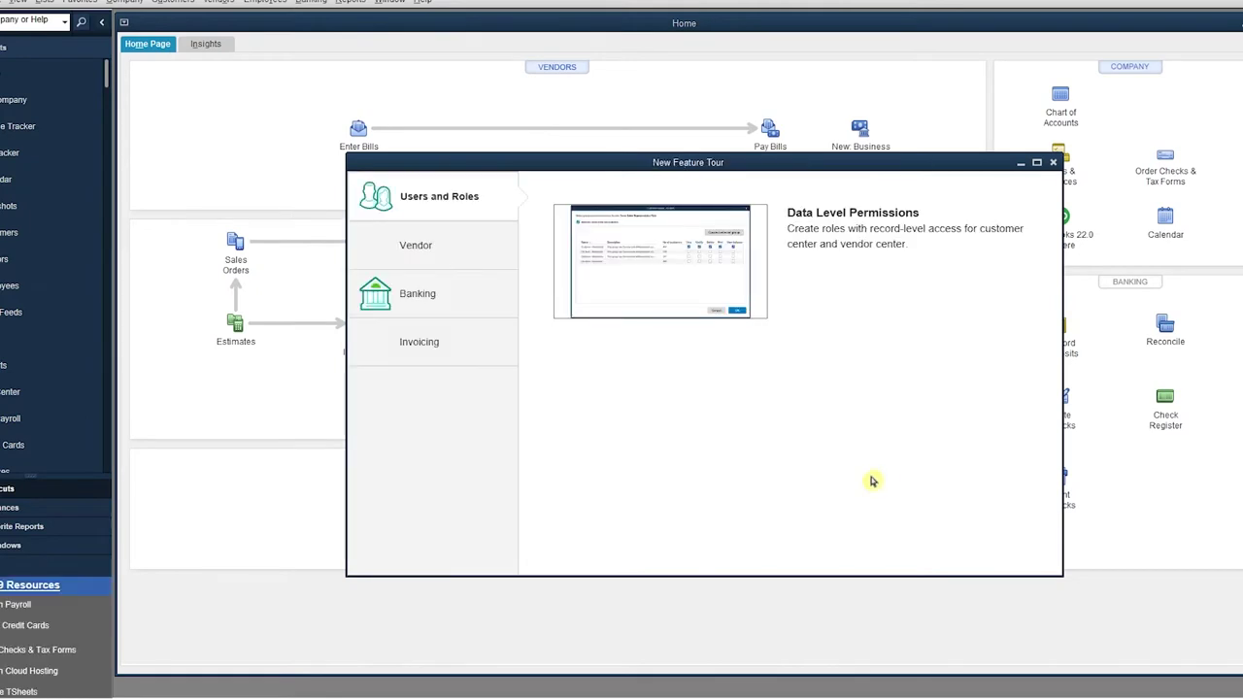
# Close the New Feature Tour window over the EPICERIE LAKAY Home page.
pyautogui.click(1048, 166)
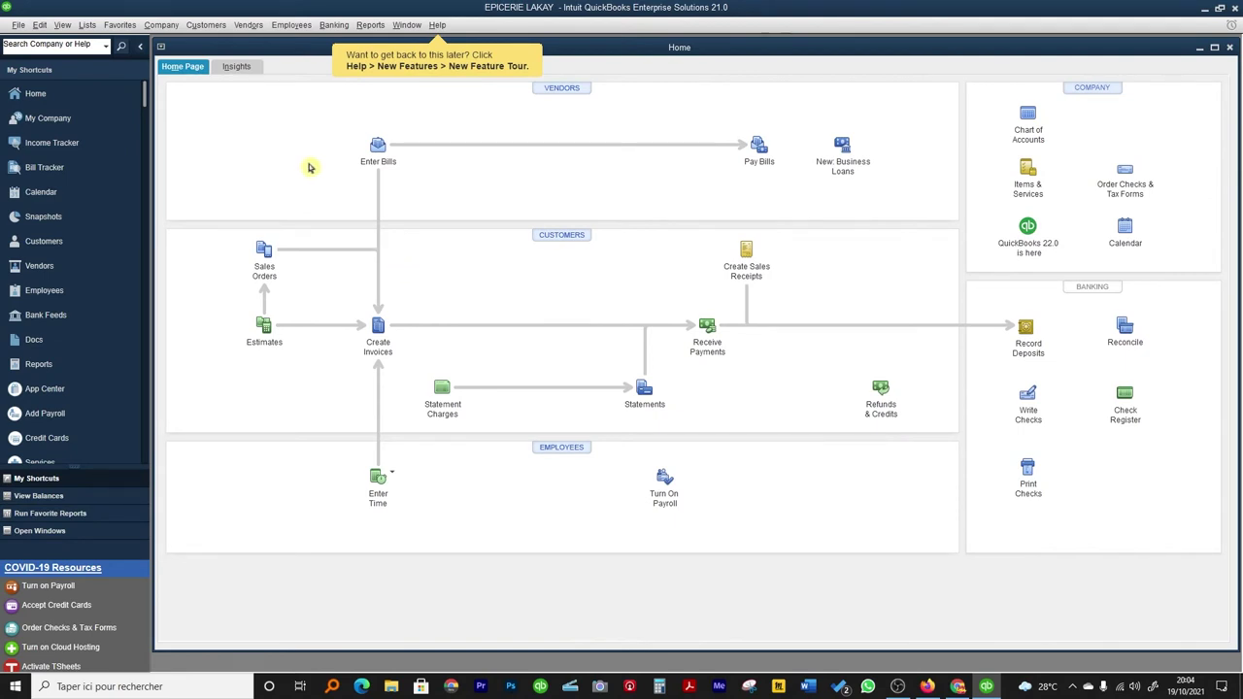
pyautogui.click(126, 29)
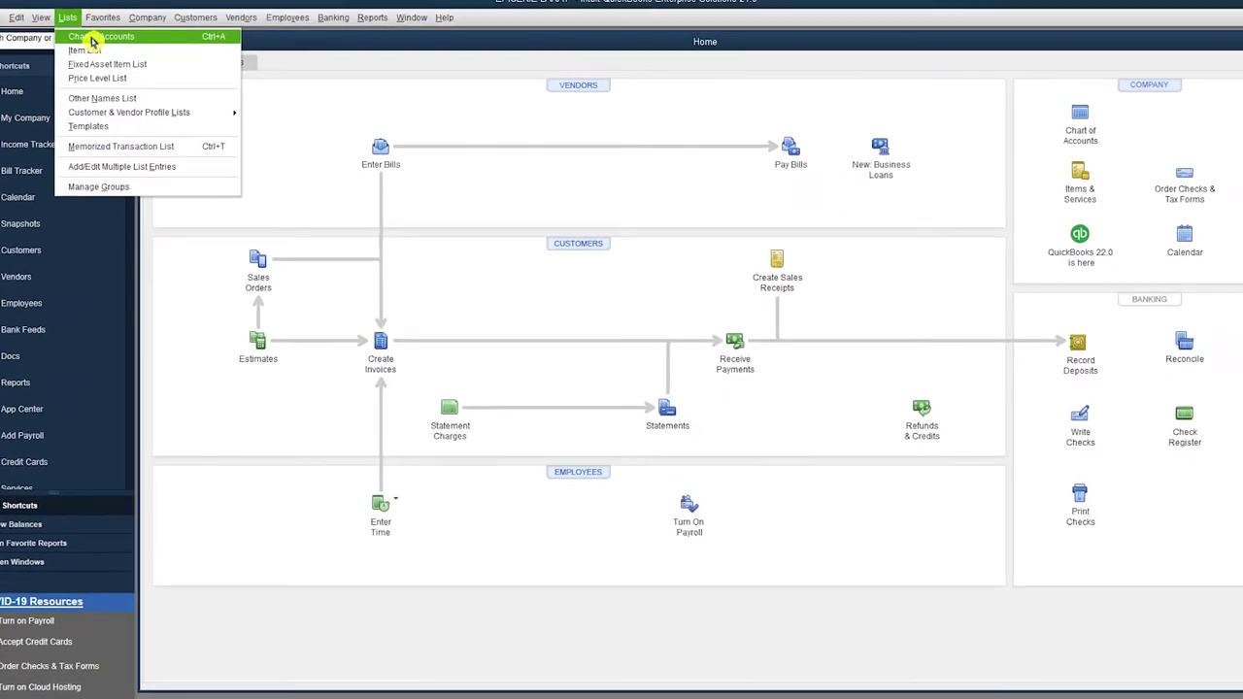
pyautogui.click(92, 38)
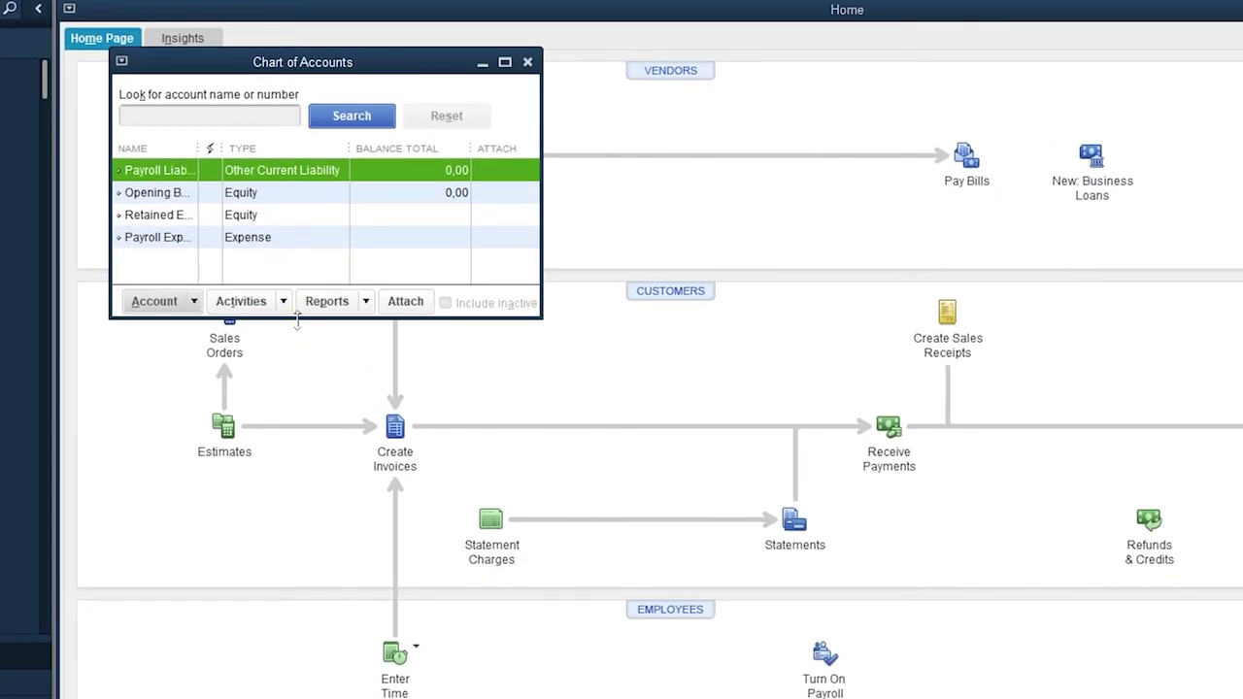
pyautogui.moveTo(298, 318); pyautogui.dragTo(298, 513)
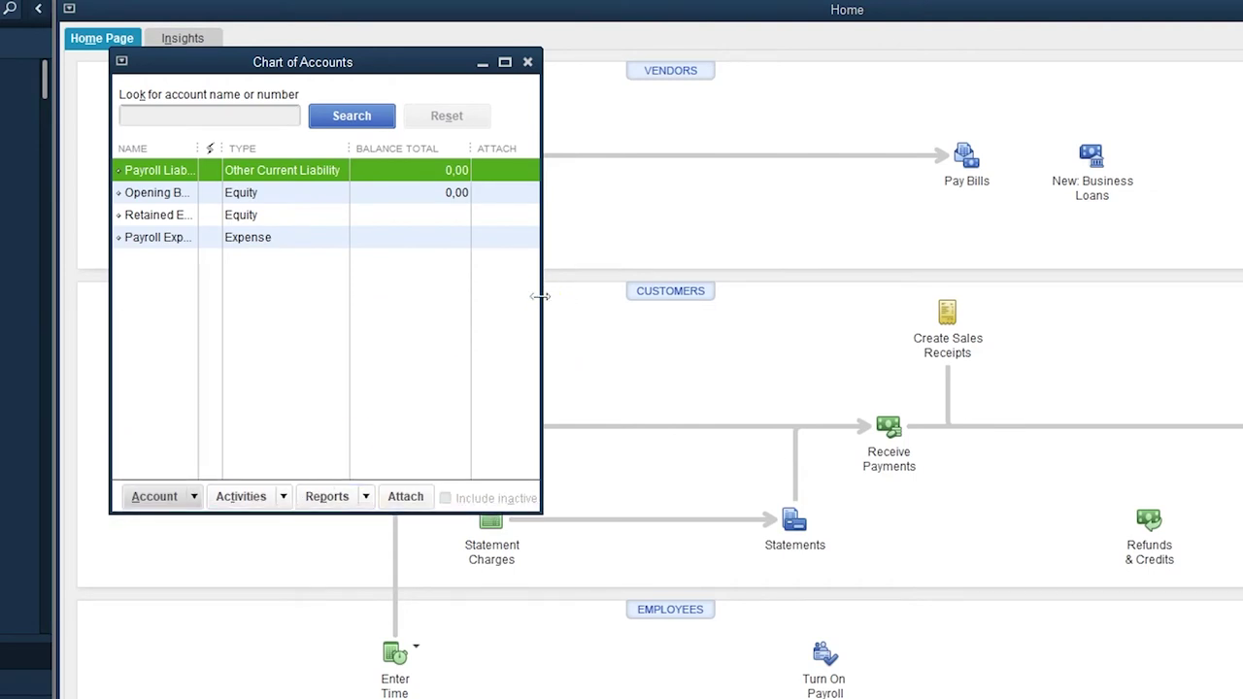
pyautogui.moveTo(541, 296); pyautogui.dragTo(850, 301)
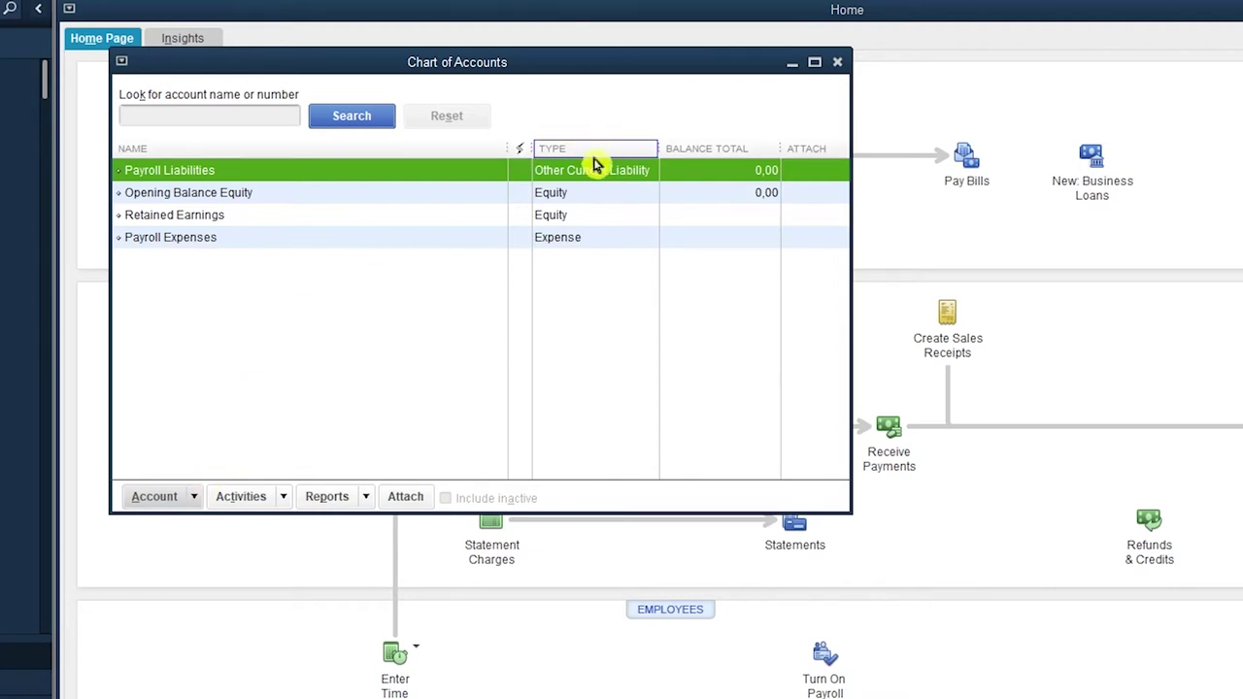
pyautogui.click(842, 63)
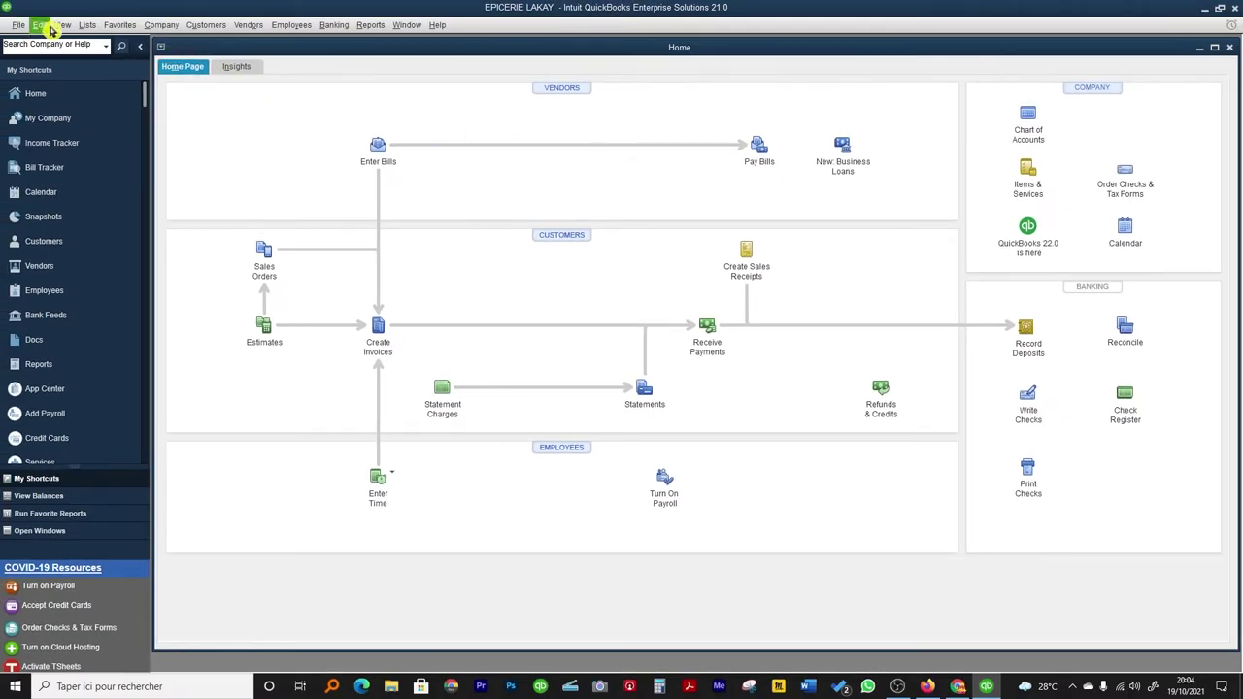
# In Multiple Currencies company preferences, choose 'Yes, I use more than one currency' and confirm.
pyautogui.click(47, 26)
pyautogui.click(86, 210)
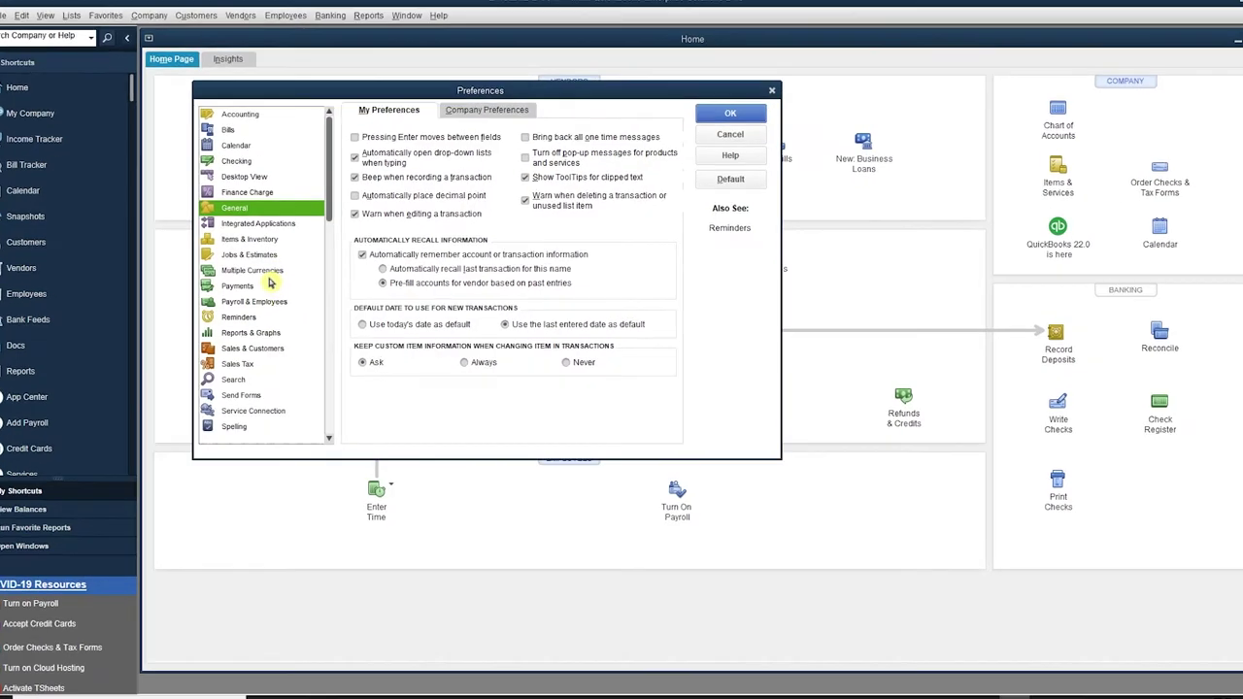
pyautogui.click(276, 270)
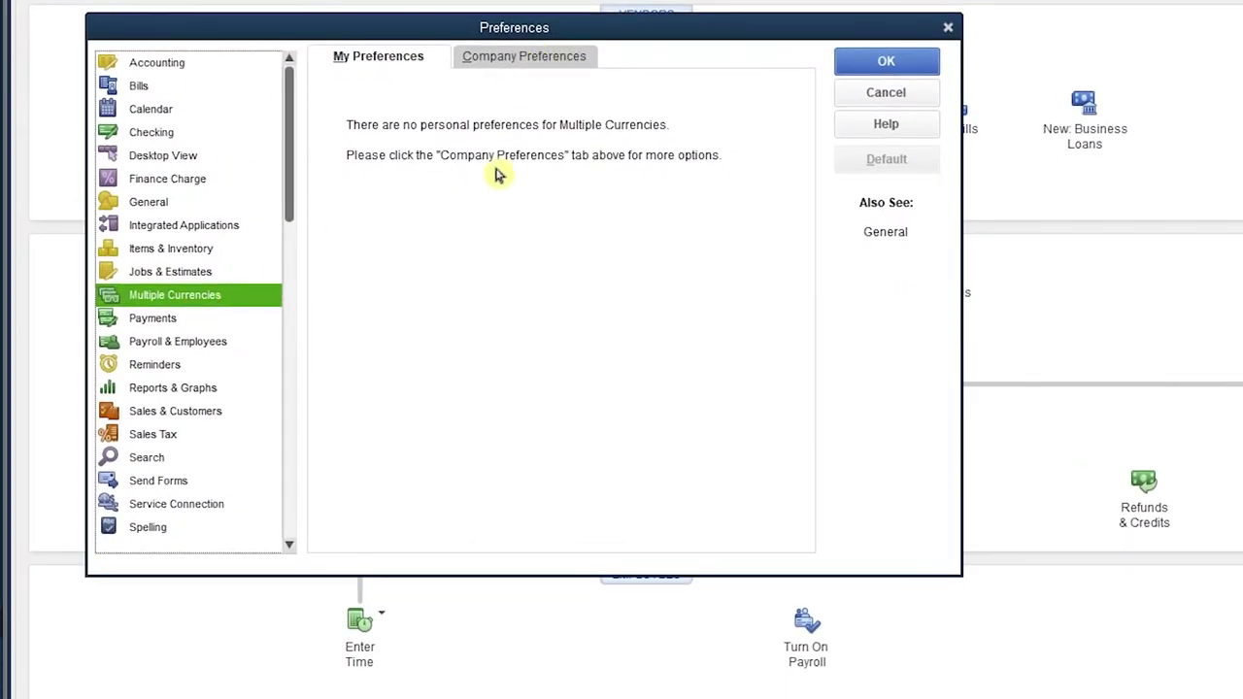
pyautogui.click(514, 56)
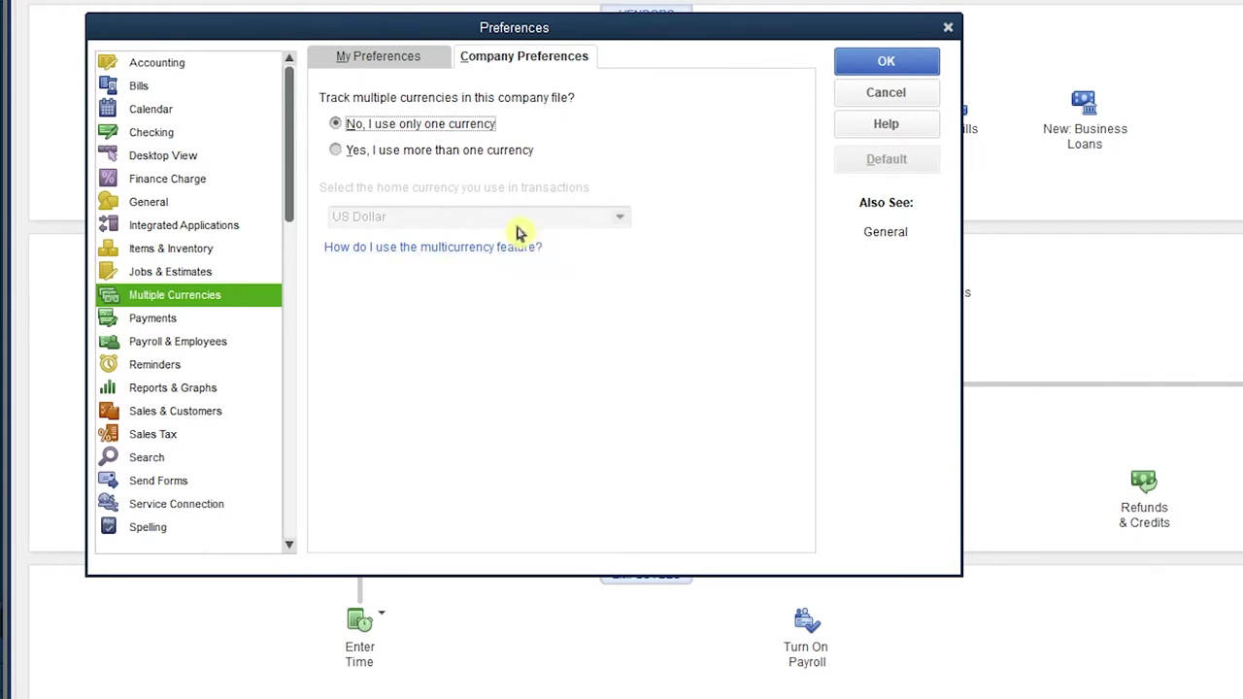
pyautogui.click(335, 151)
pyautogui.click(700, 439)
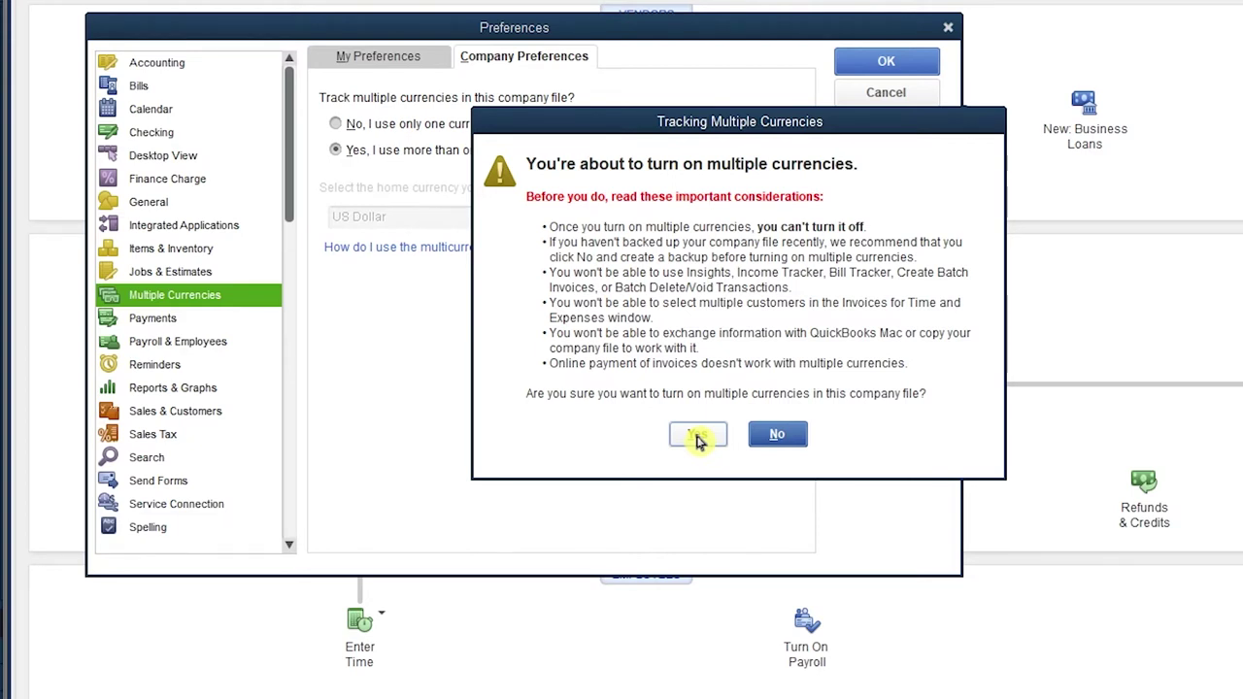
pyautogui.click(699, 439)
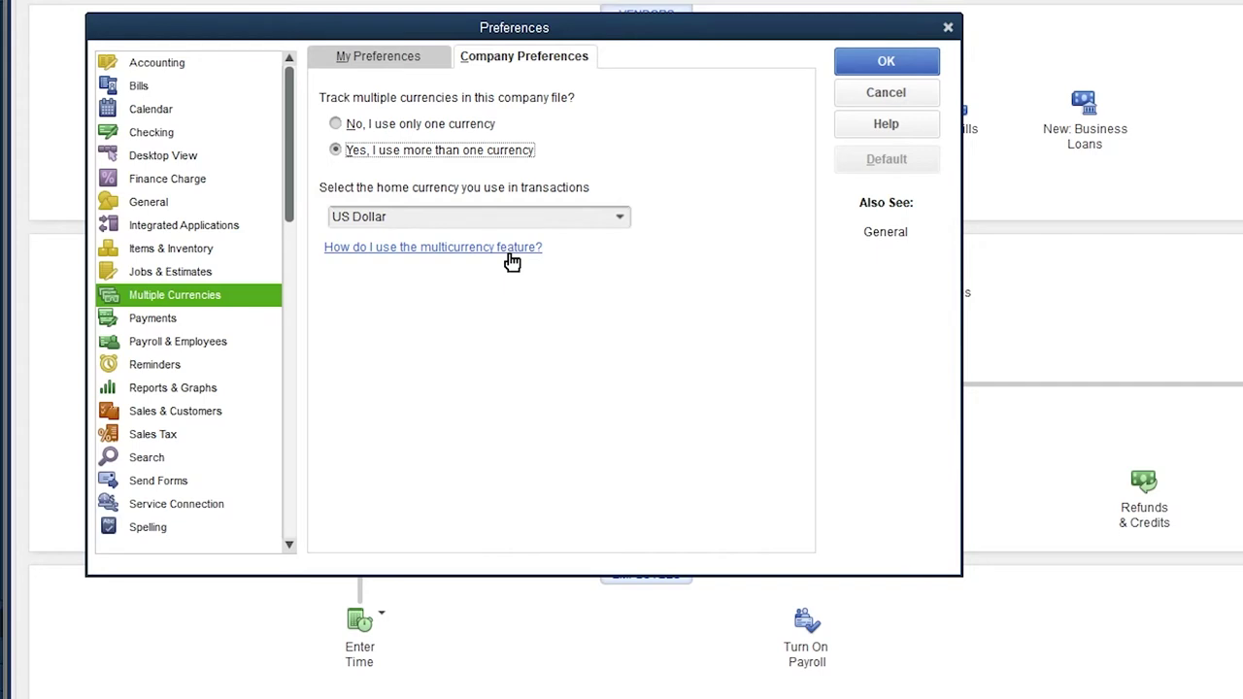
# Pick Haitian gourde as the home currency from the full currency list.
pyautogui.click(622, 218)
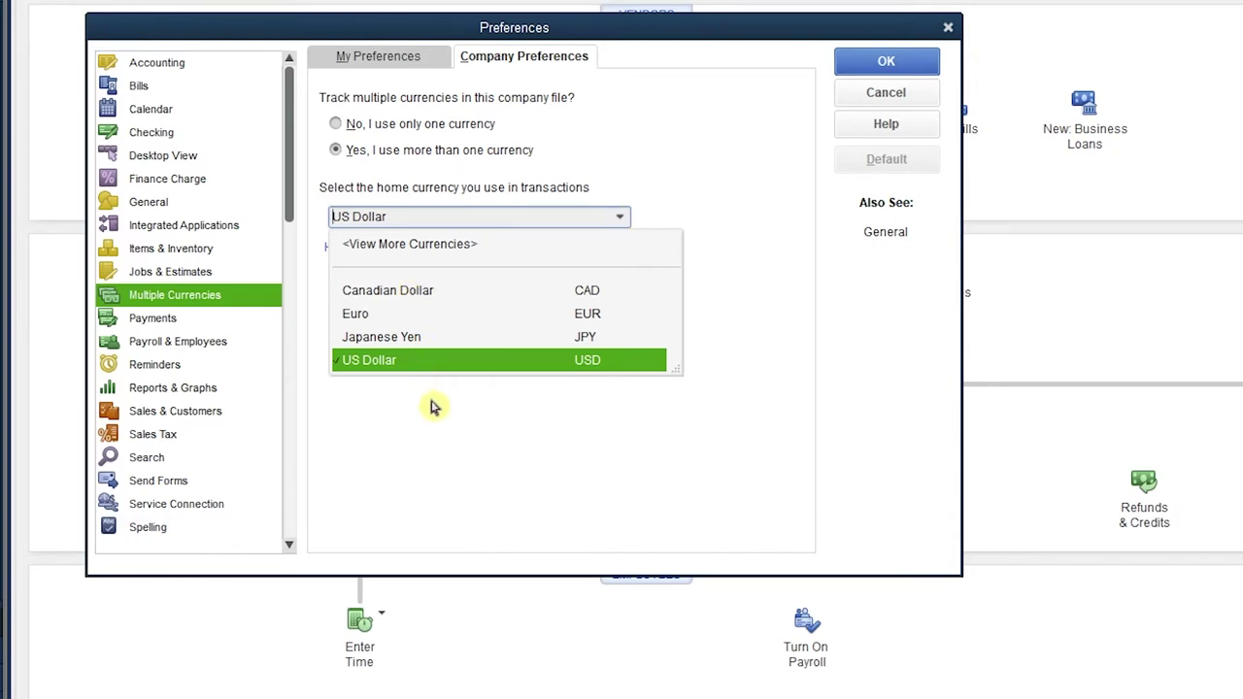
pyautogui.click(444, 248)
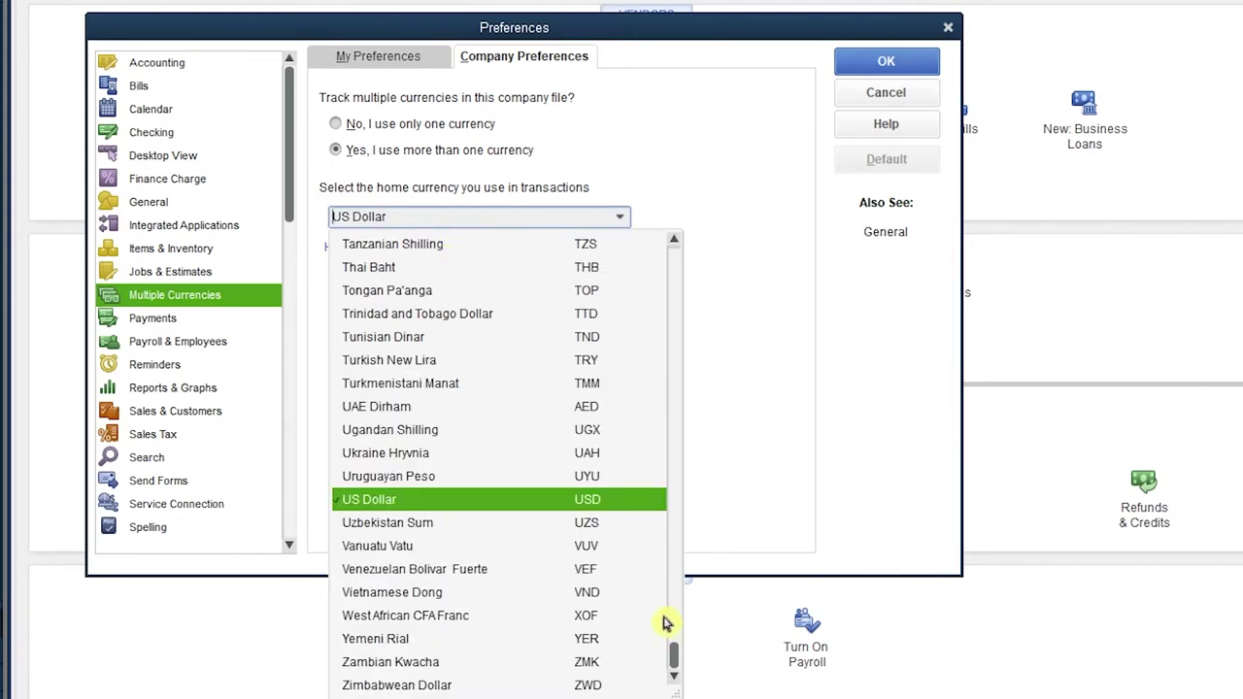
pyautogui.write('H')
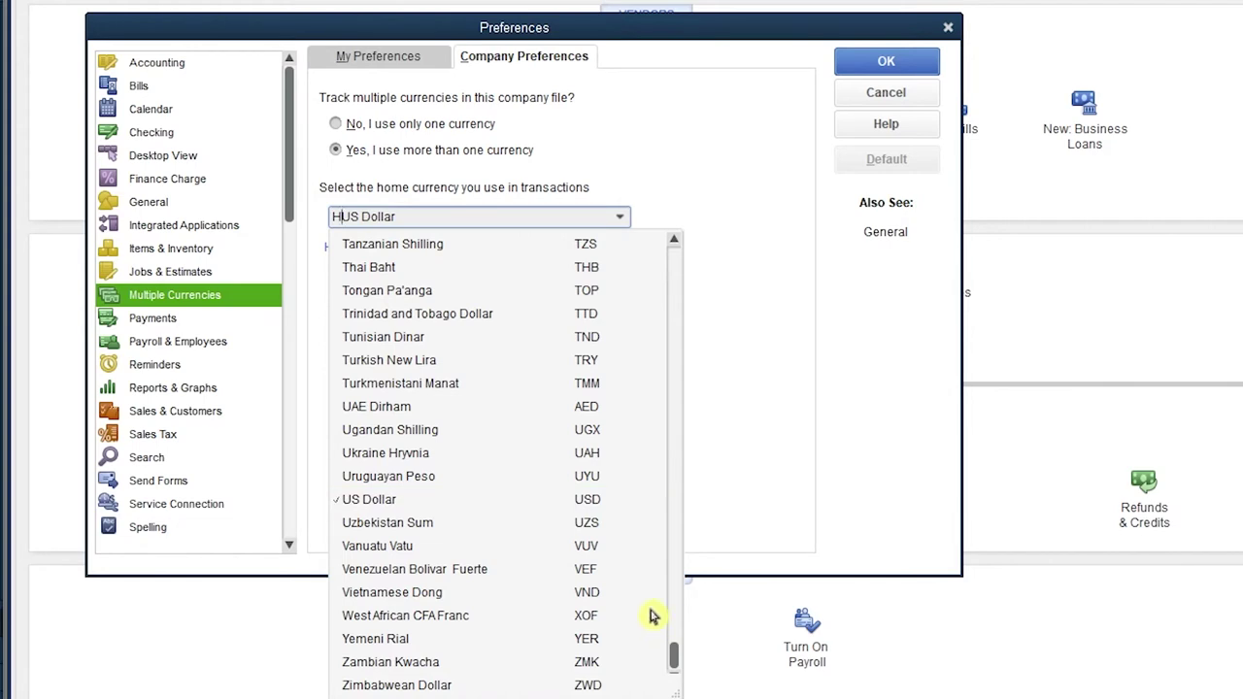
pyautogui.press('Delete')
pyautogui.press('Delete')
pyautogui.press('Delete')
pyautogui.press('Delete')
pyautogui.press('Delete')
pyautogui.press('Delete')
pyautogui.press('Delete')
pyautogui.press('Delete')
pyautogui.press('Delete')
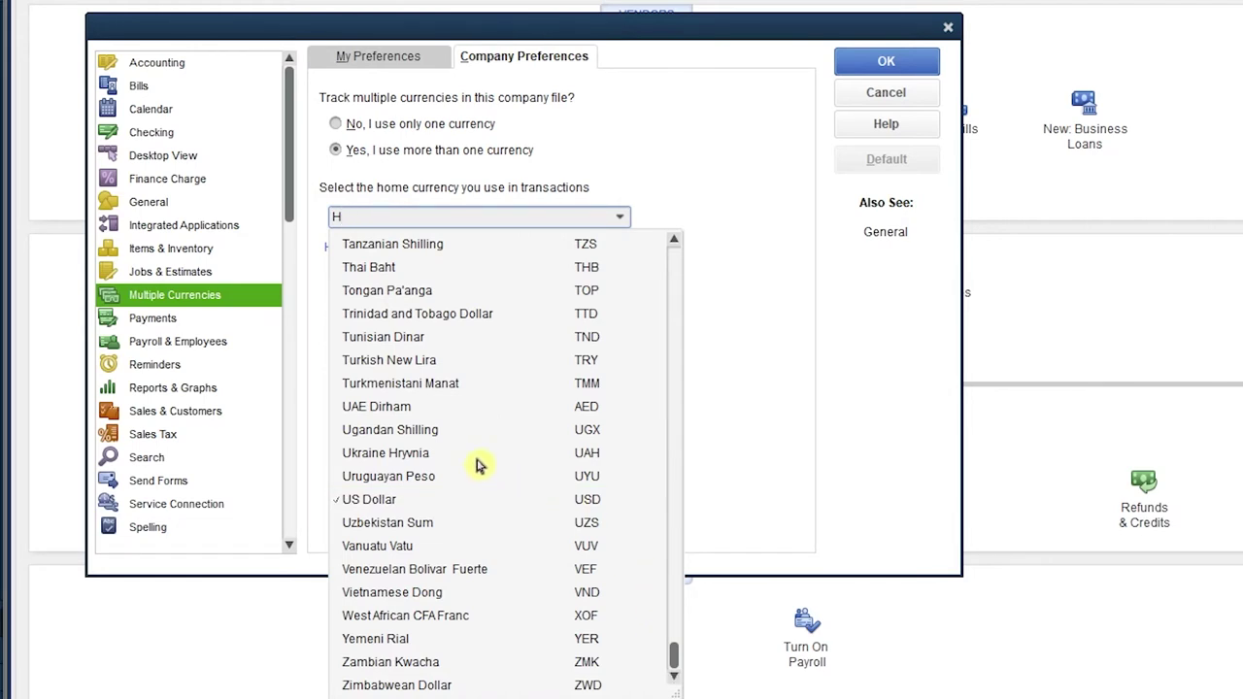
pyautogui.scroll(15, 476, 464)
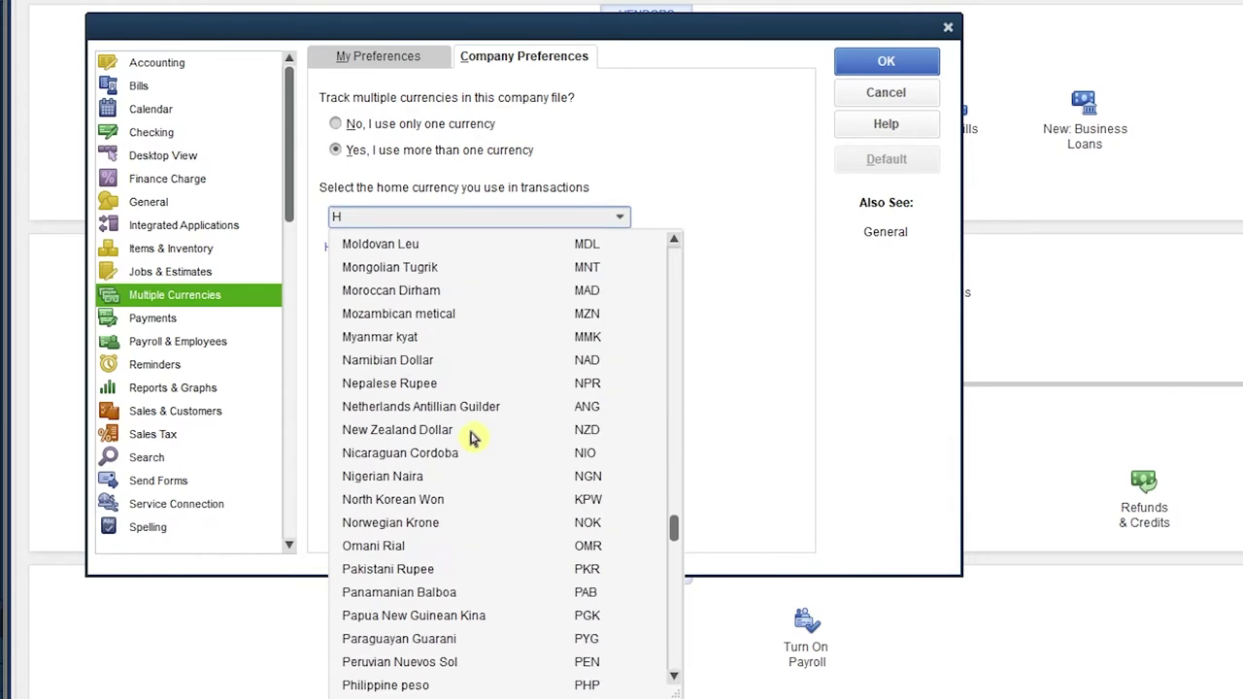
pyautogui.scroll(5, 473, 438)
pyautogui.scroll(17, 473, 438)
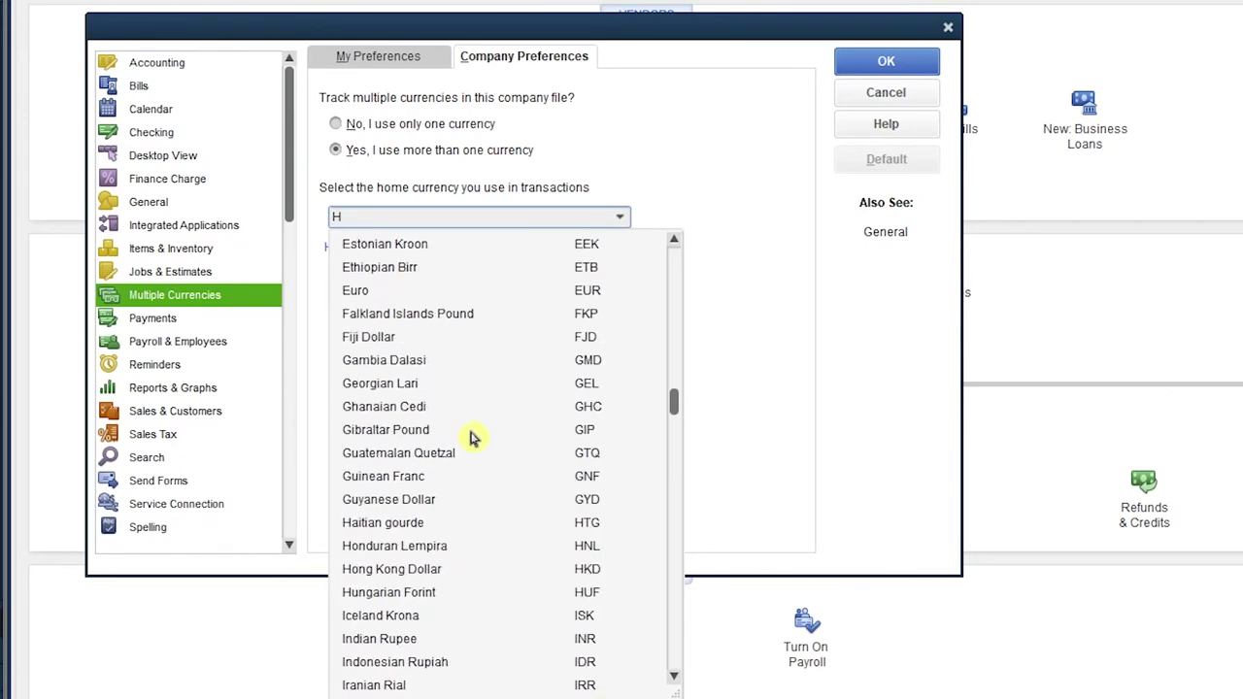
pyautogui.scroll(-7, 473, 438)
pyautogui.click(408, 524)
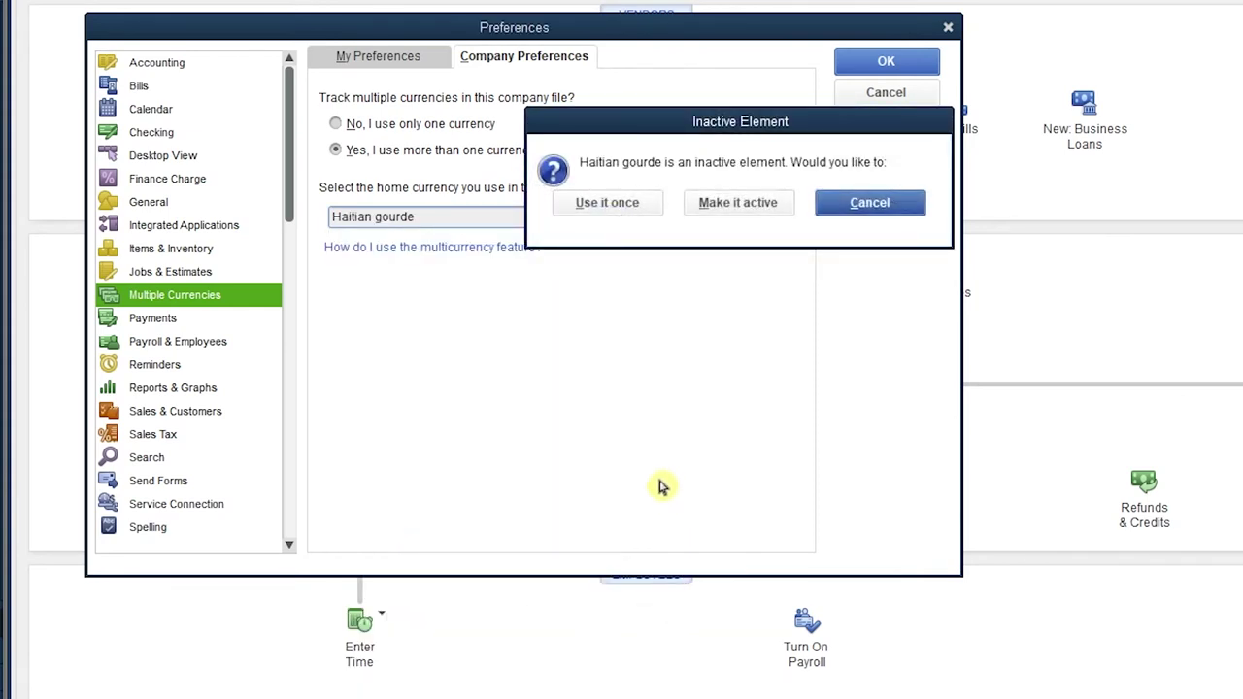
# Activate Haitian gourde as home currency, save preferences and accept reopening the file.
pyautogui.click(736, 204)
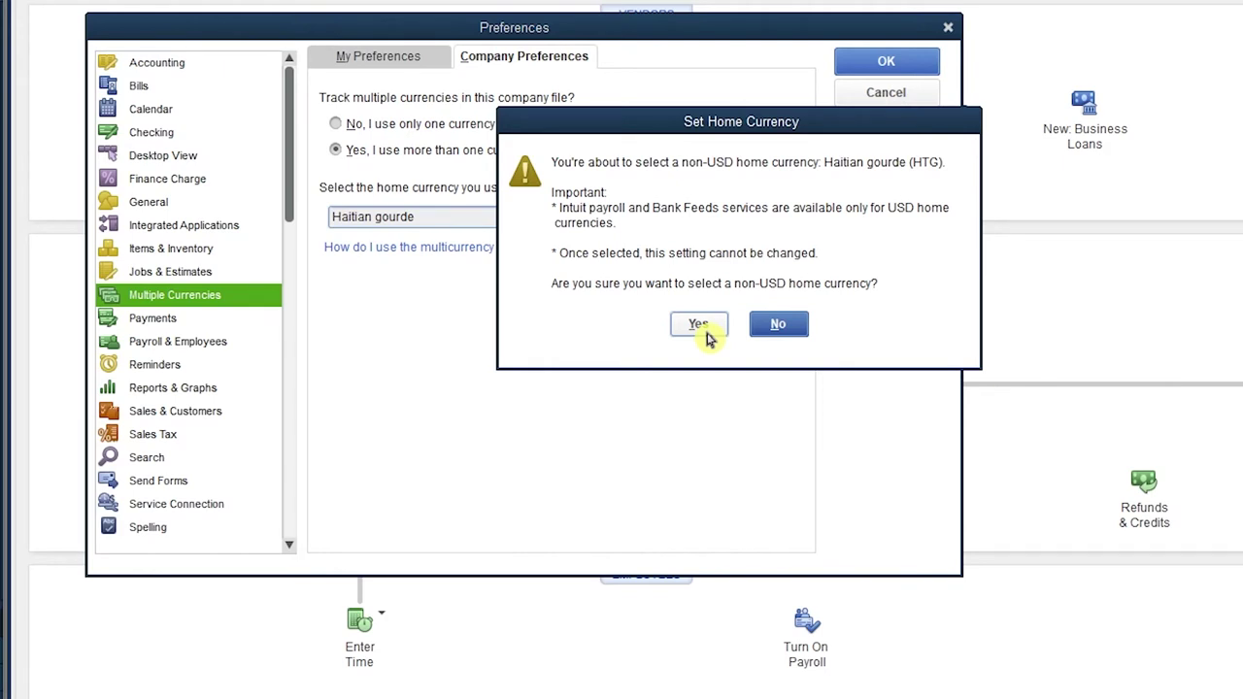
pyautogui.click(699, 327)
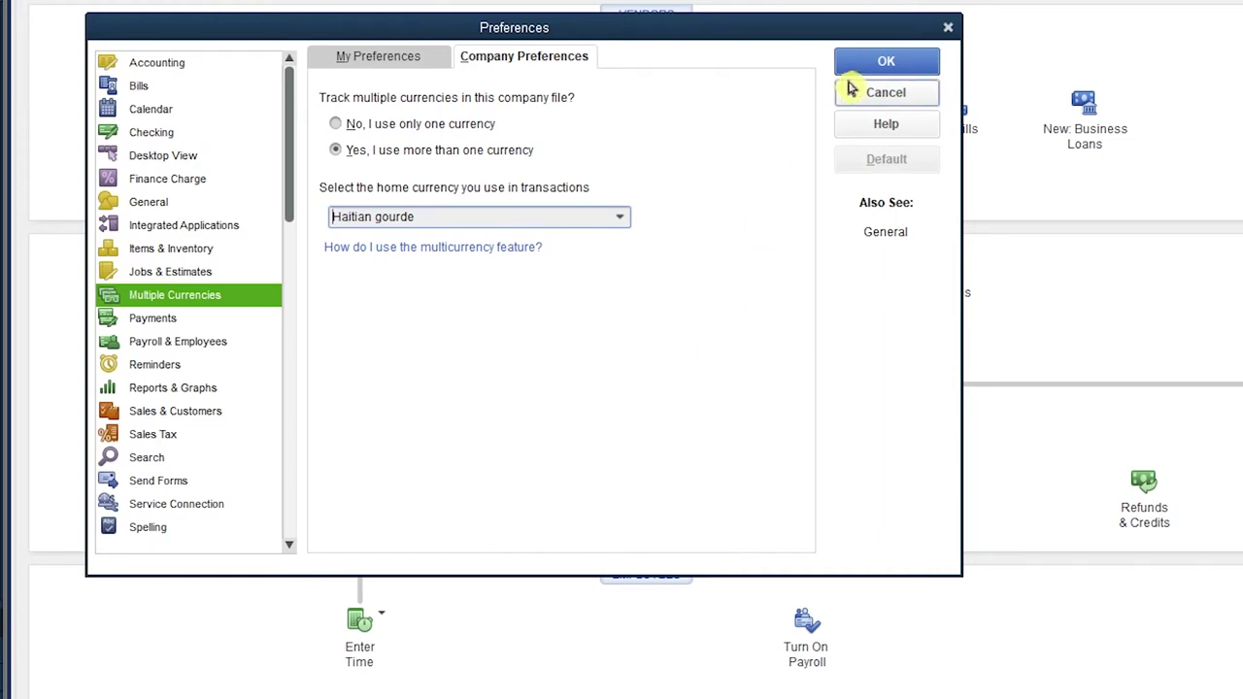
pyautogui.click(904, 61)
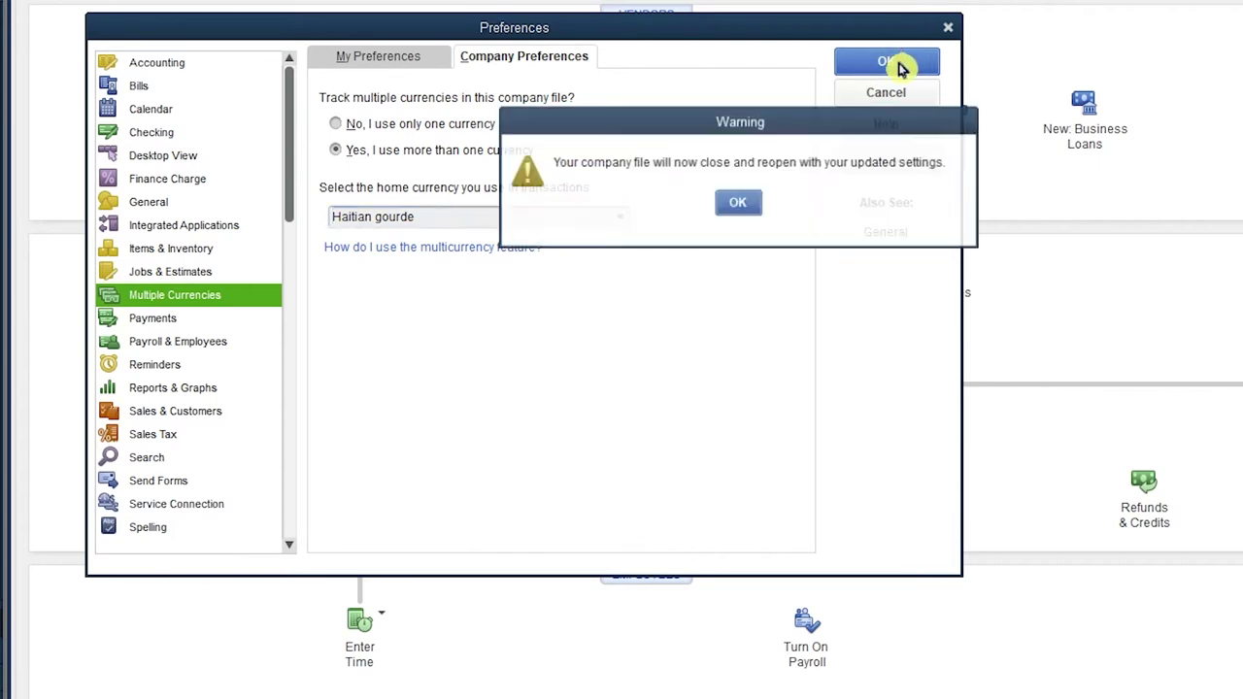
pyautogui.click(740, 206)
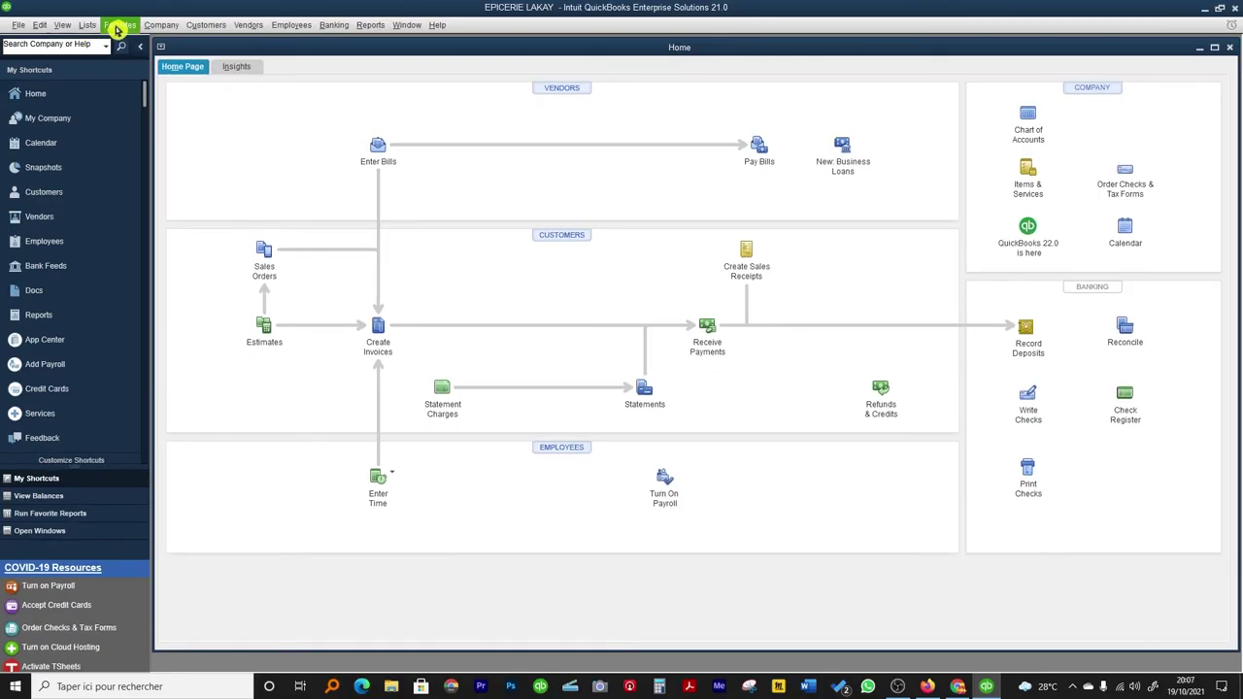
# Open the Lists menu once the company file has reopened.
pyautogui.click(116, 26)
pyautogui.moveTo(84, 26)
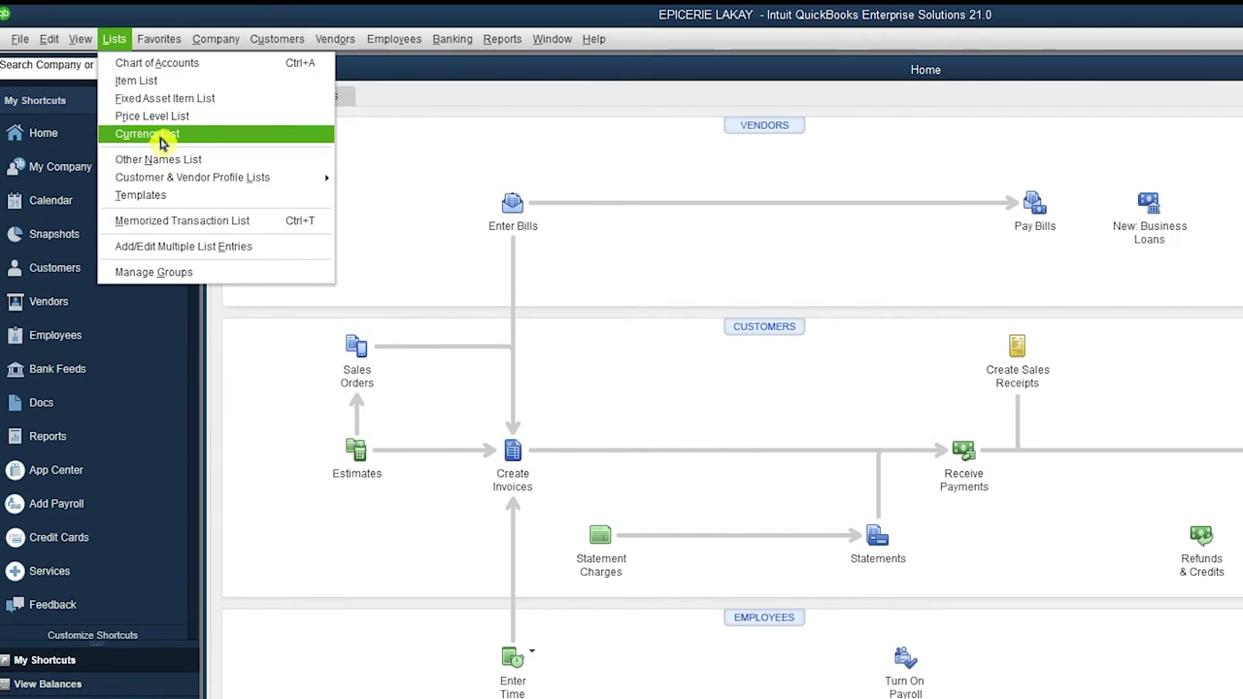
# Open the Currency List, widen and lengthen its window, and scroll through the currencies.
pyautogui.click(155, 134)
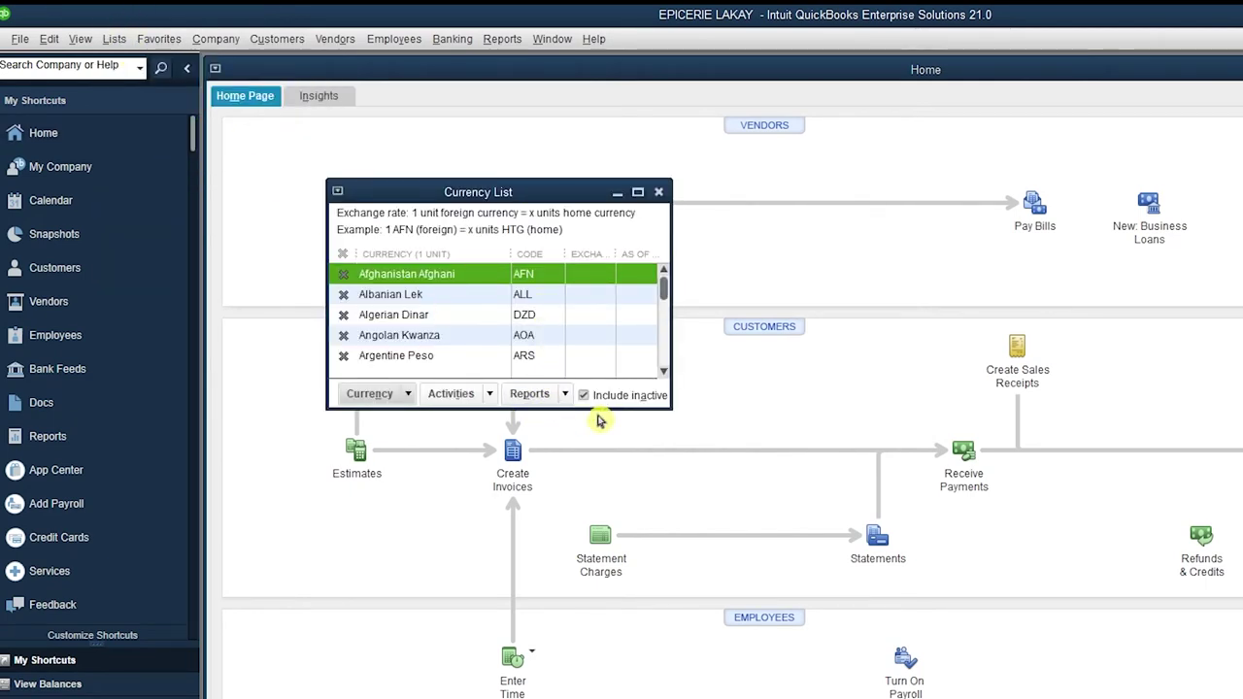
pyautogui.moveTo(672, 344); pyautogui.dragTo(766, 344)
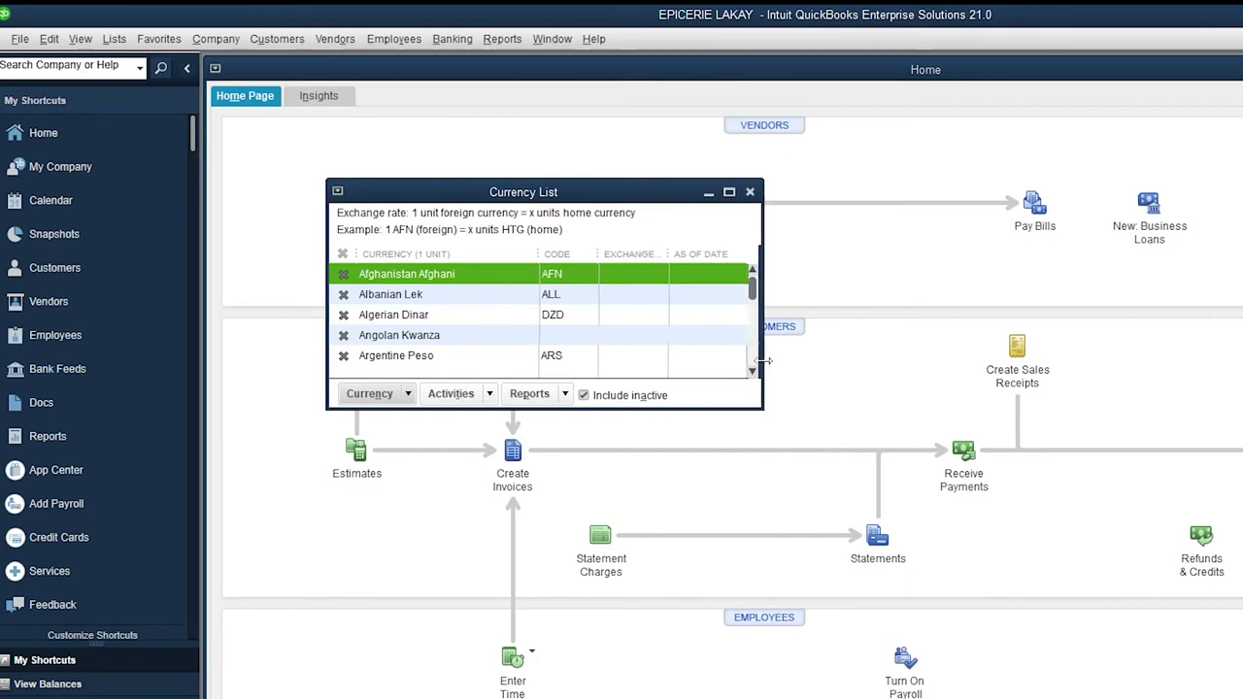
pyautogui.moveTo(685, 409); pyautogui.dragTo(688, 547)
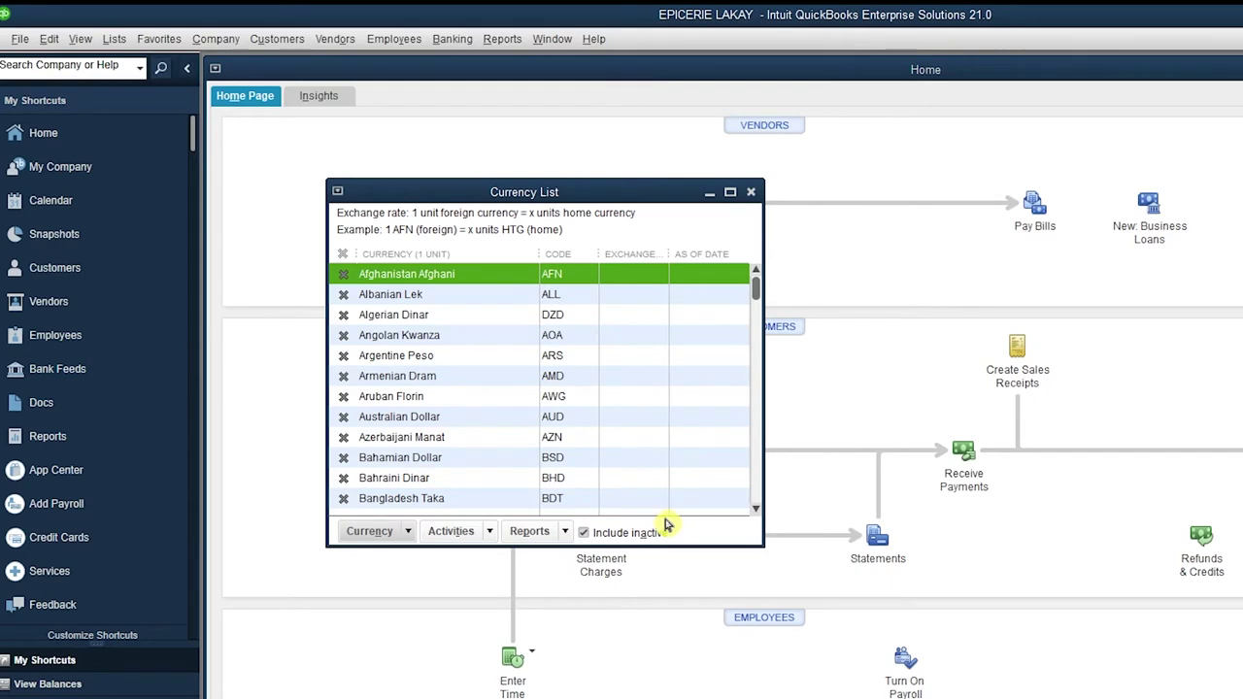
pyautogui.scroll(-4, 452, 400)
pyautogui.scroll(-5, 452, 401)
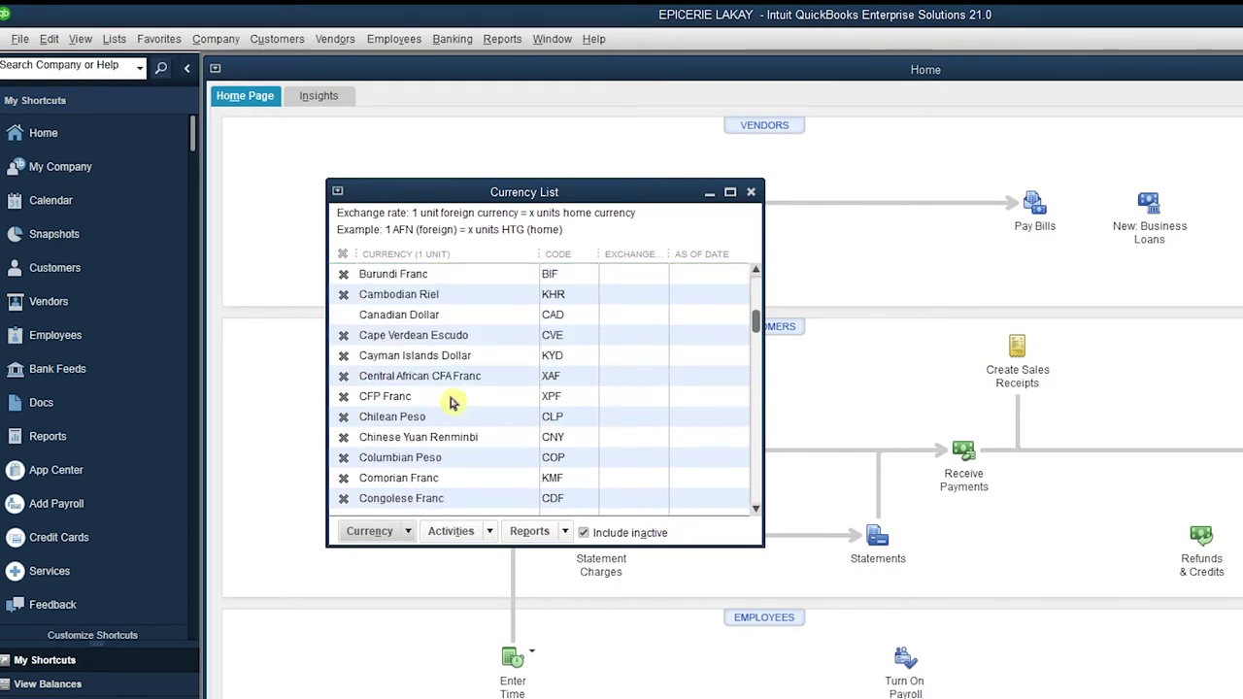
pyautogui.scroll(9, 451, 400)
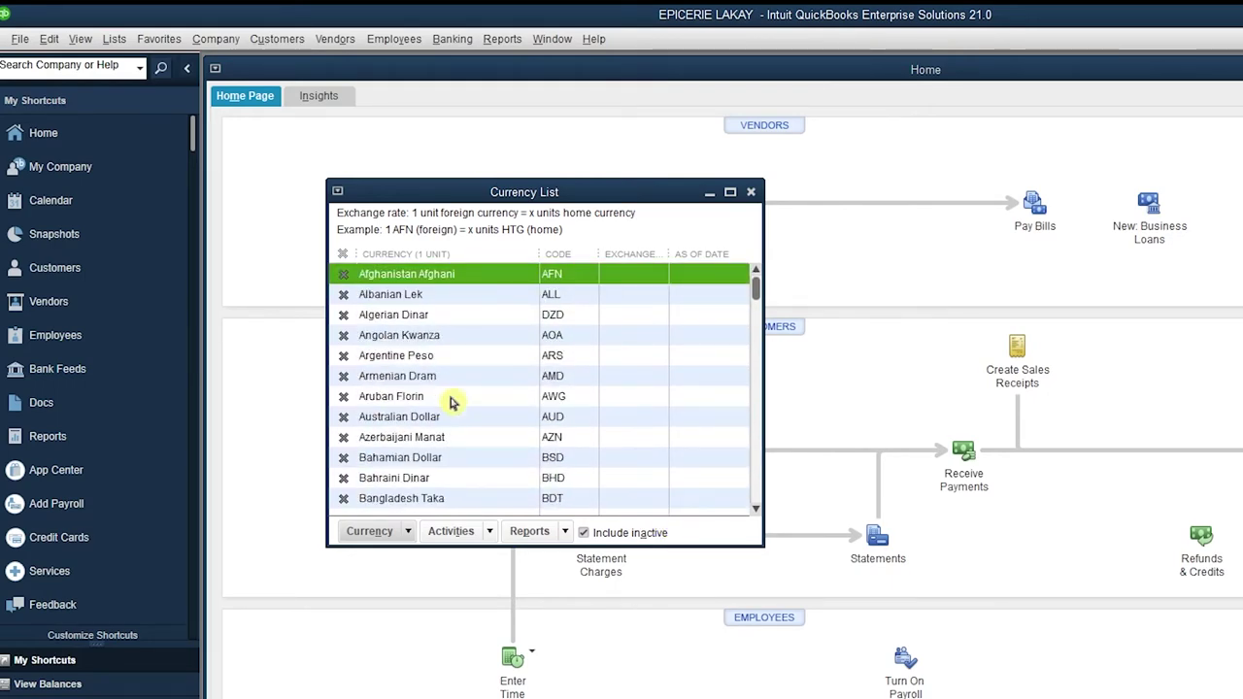
pyautogui.scroll(-11, 451, 400)
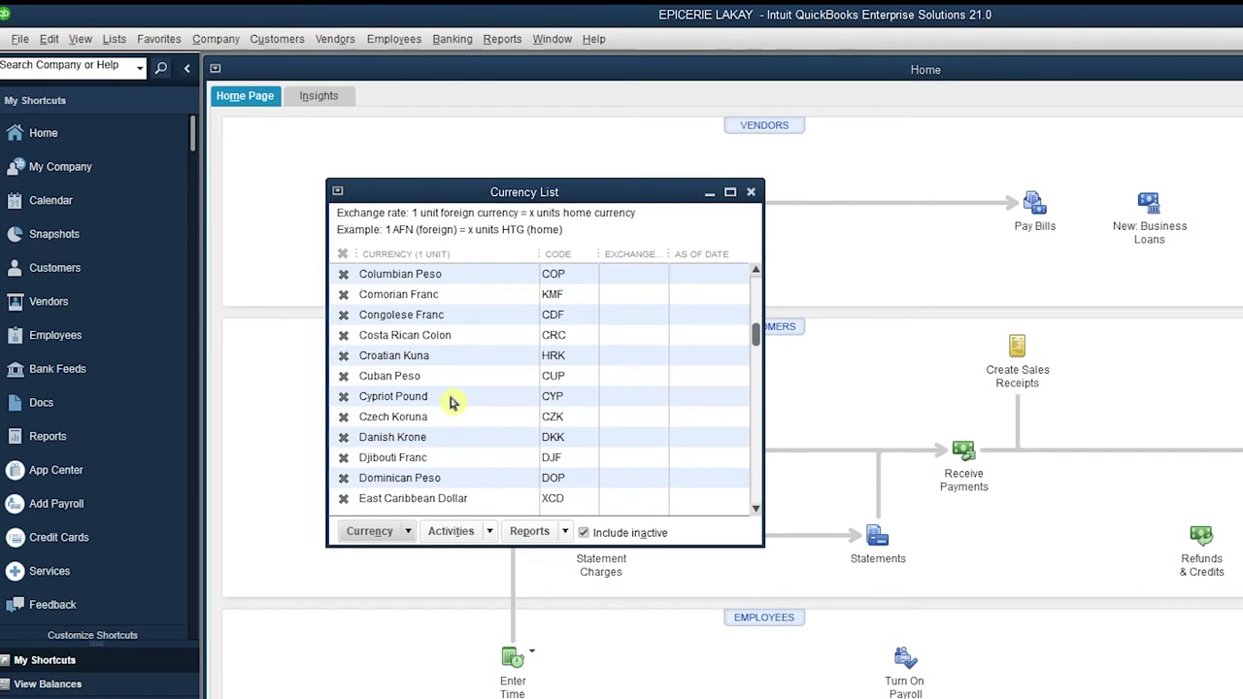
pyautogui.click(379, 533)
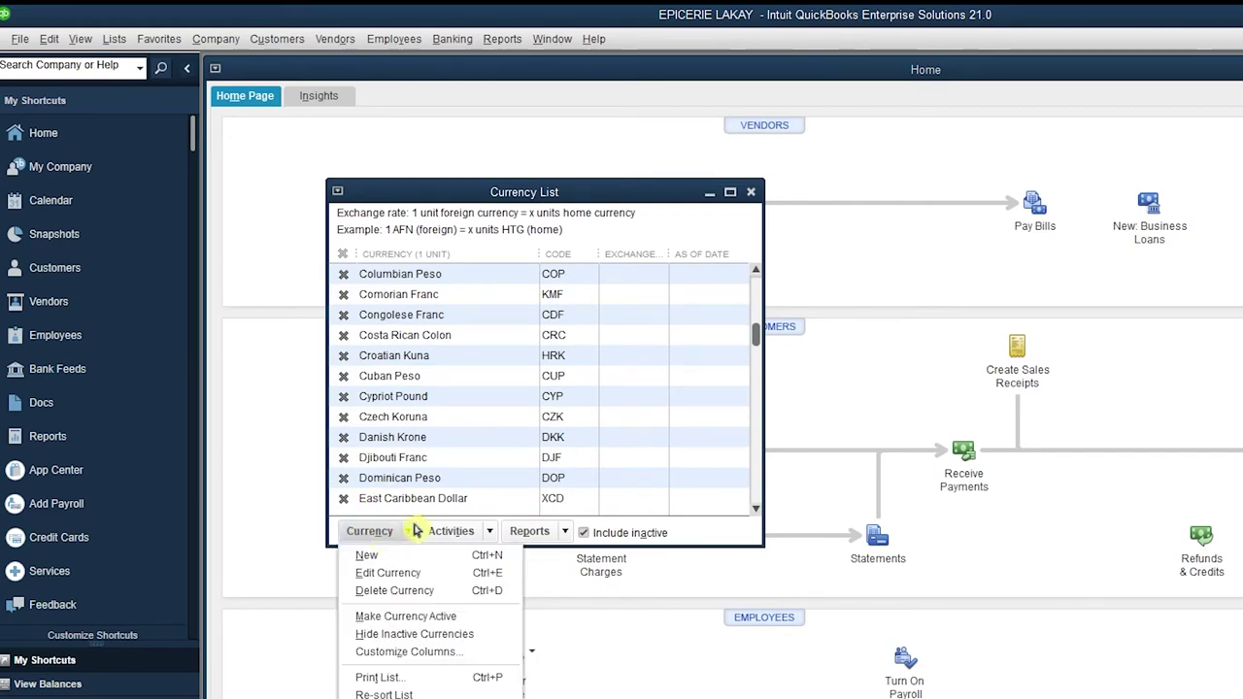
# Create the currency HAITIAN DOLLAR with code HTD and an exchange-rate row dated 19/10/2021.
pyautogui.click(366, 555)
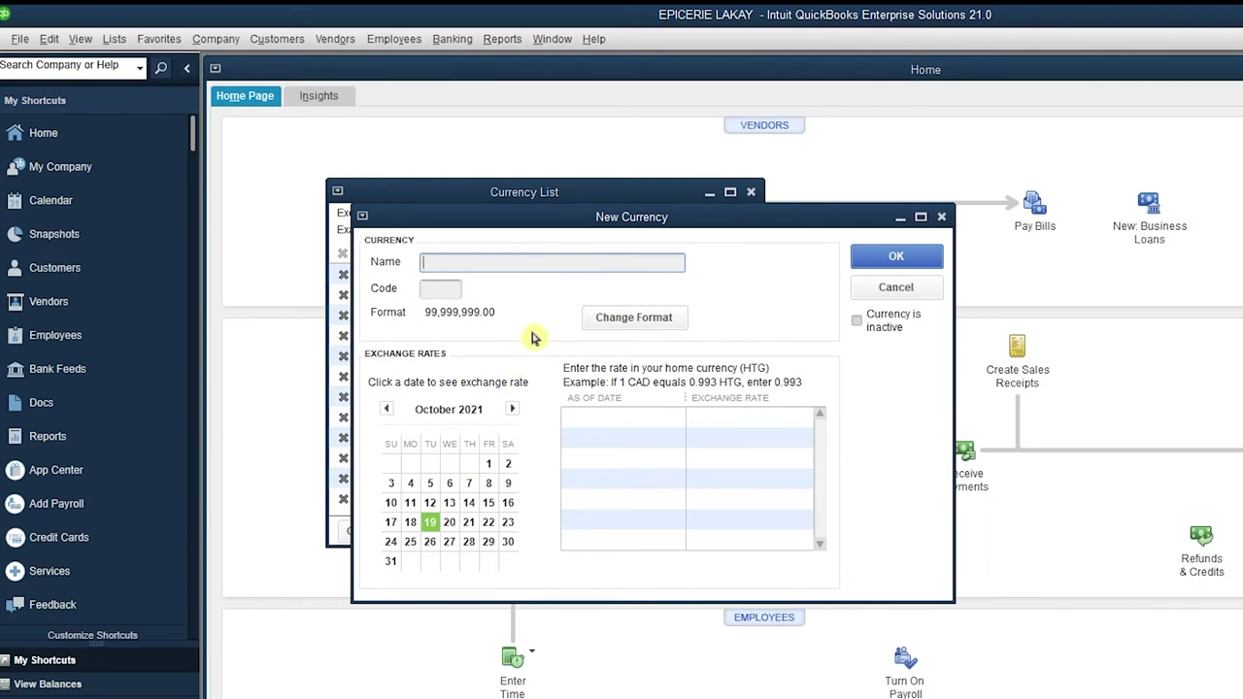
pyautogui.write('HAITIAN DOLLAR')
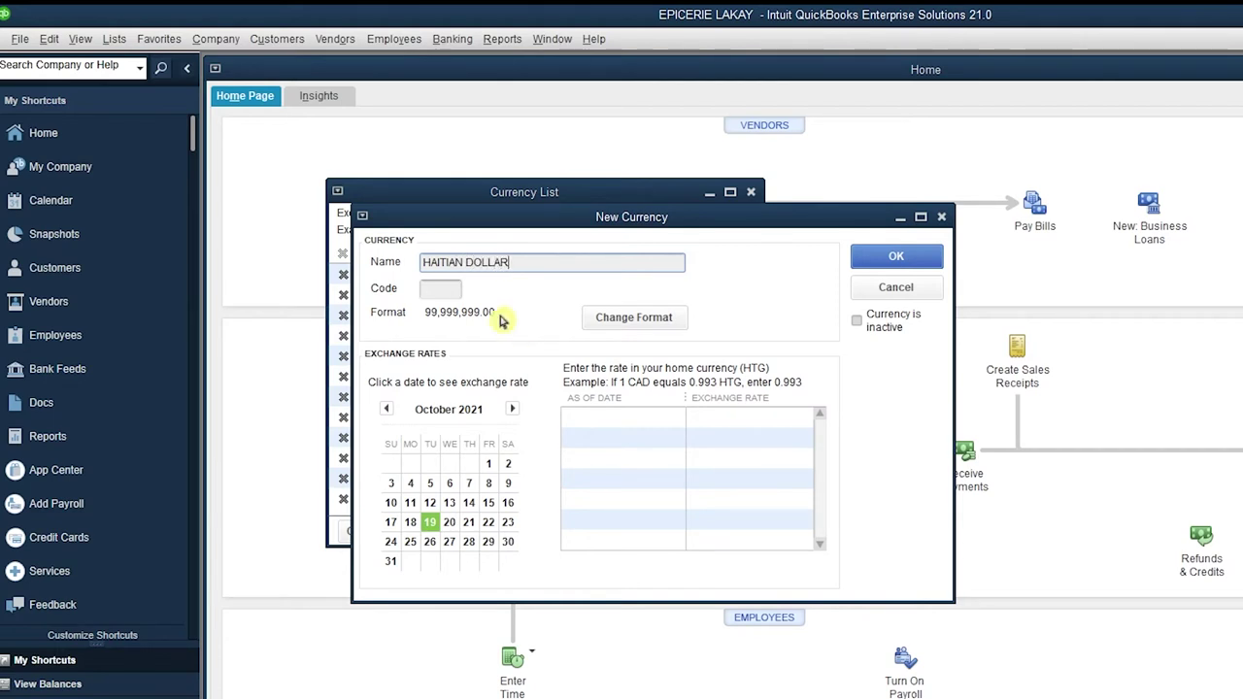
pyautogui.click(439, 289)
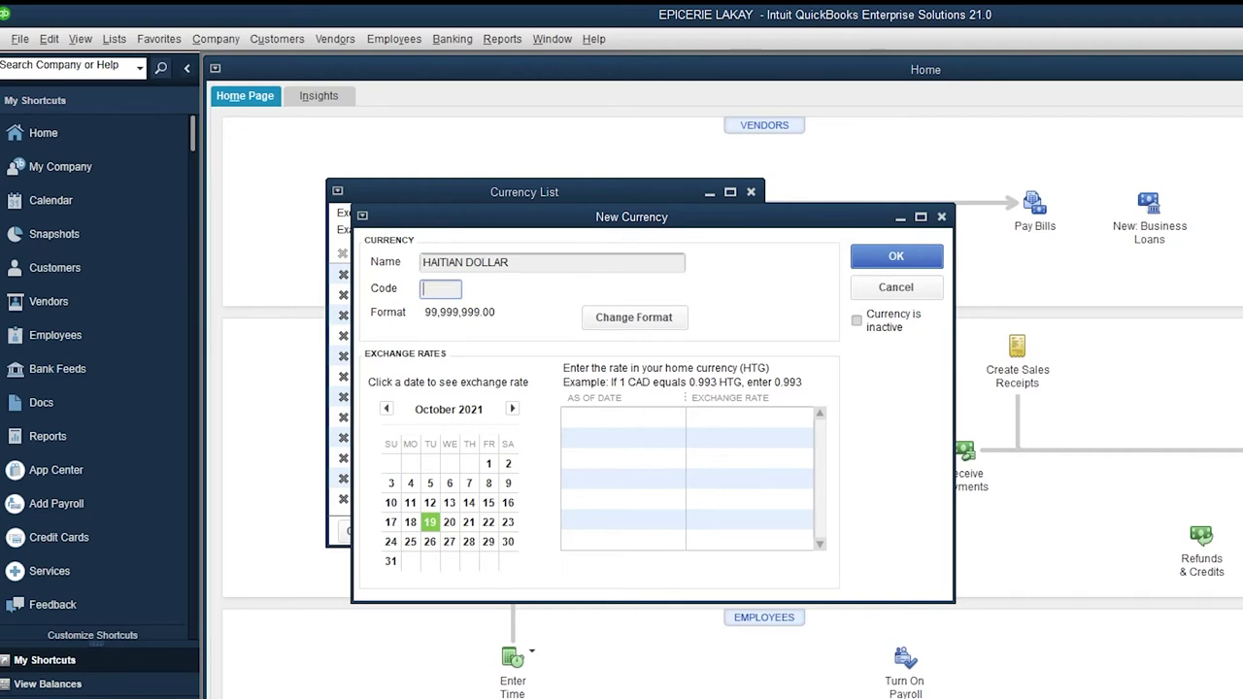
pyautogui.write('HTD')
pyautogui.click(669, 418)
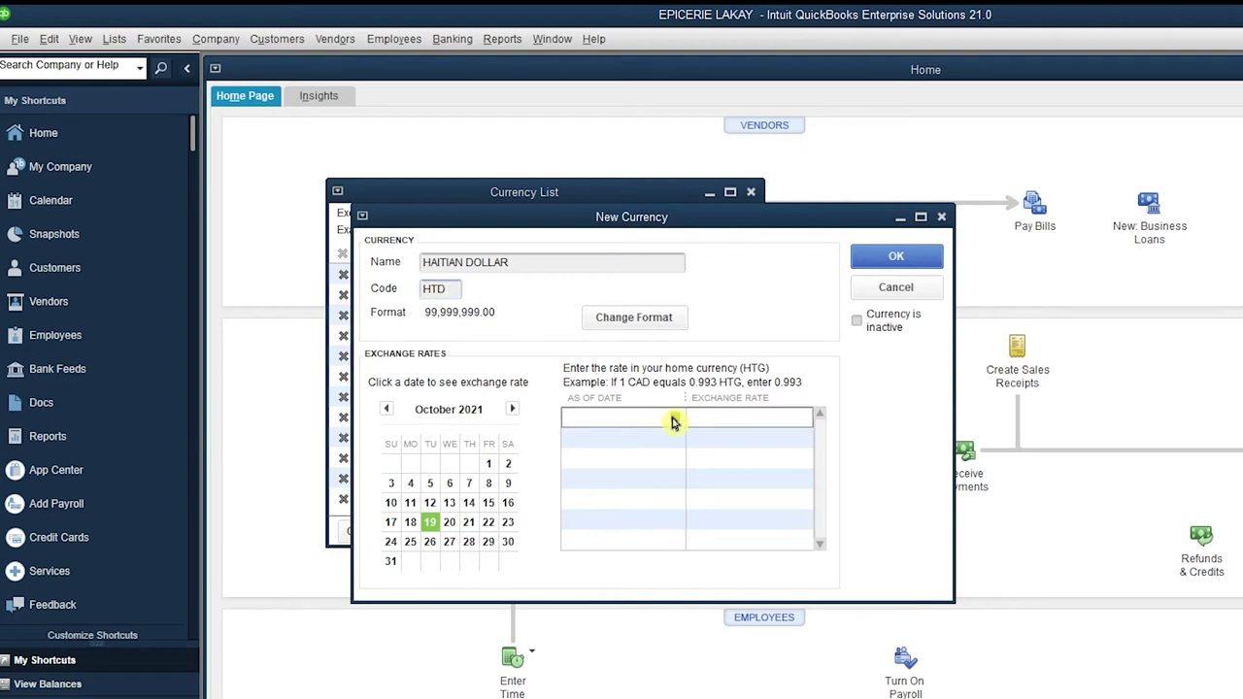
pyautogui.click(674, 421)
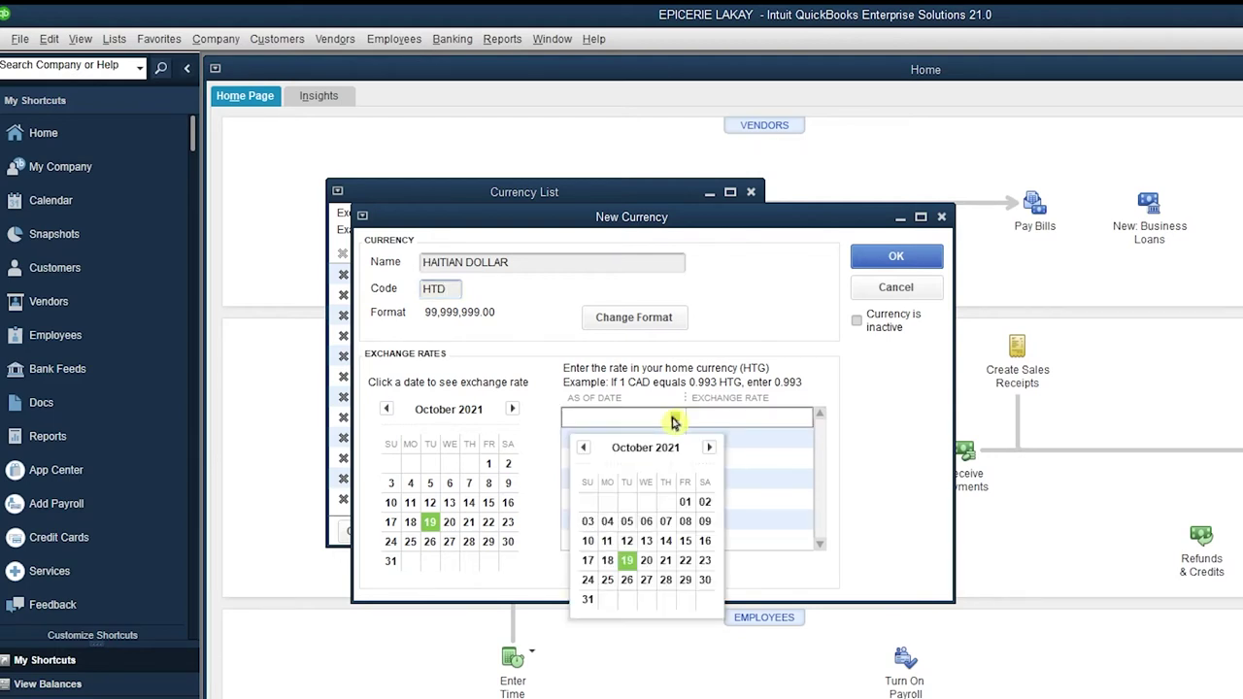
pyautogui.click(627, 564)
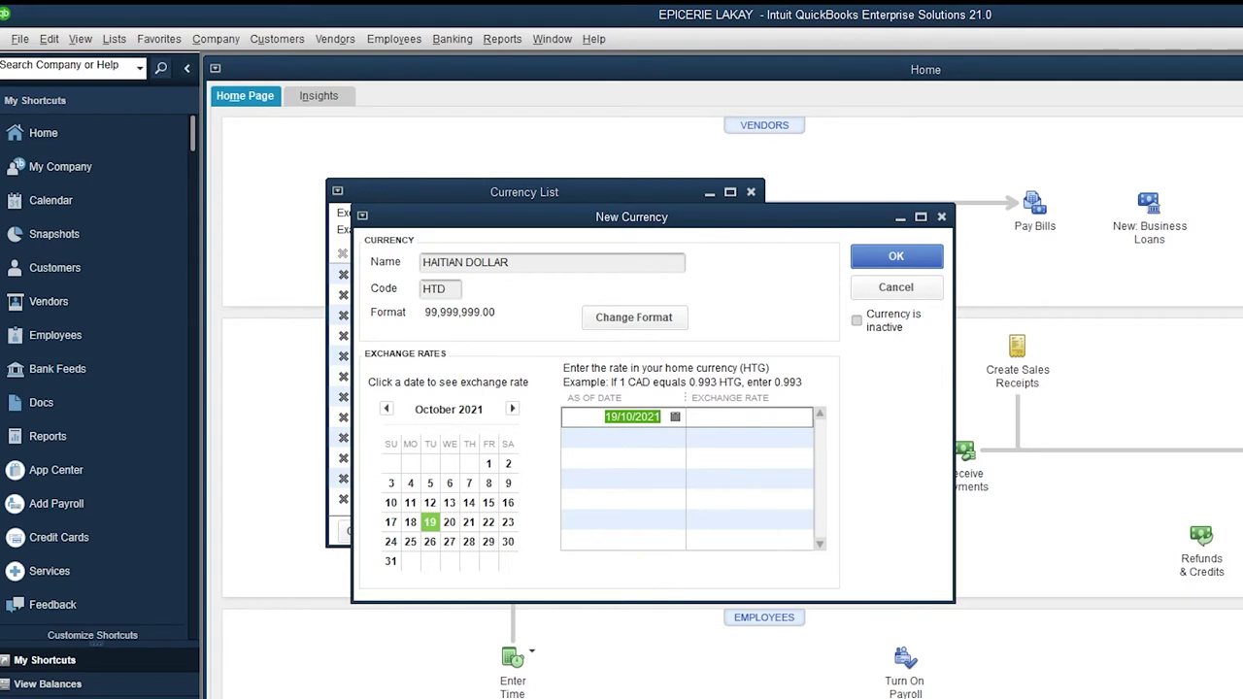
pyautogui.click(921, 217)
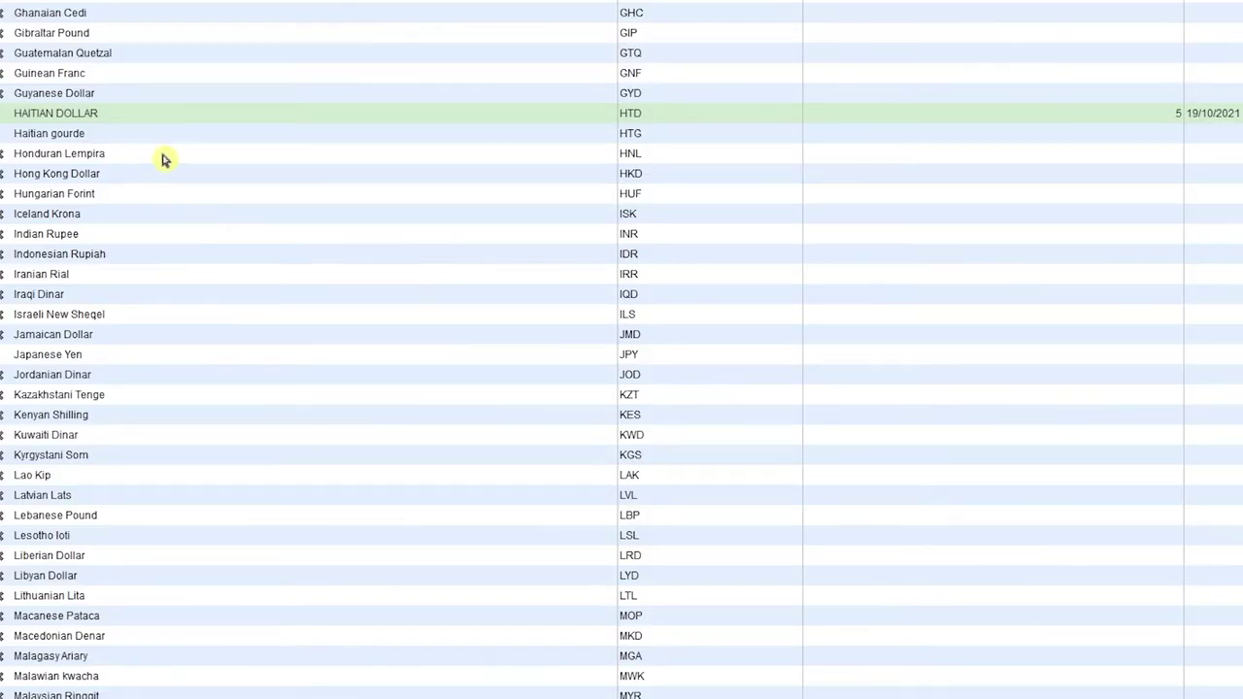
# Change the HAITIAN DOLLAR exchange rate to 4 and save it.
pyautogui.click(68, 114)
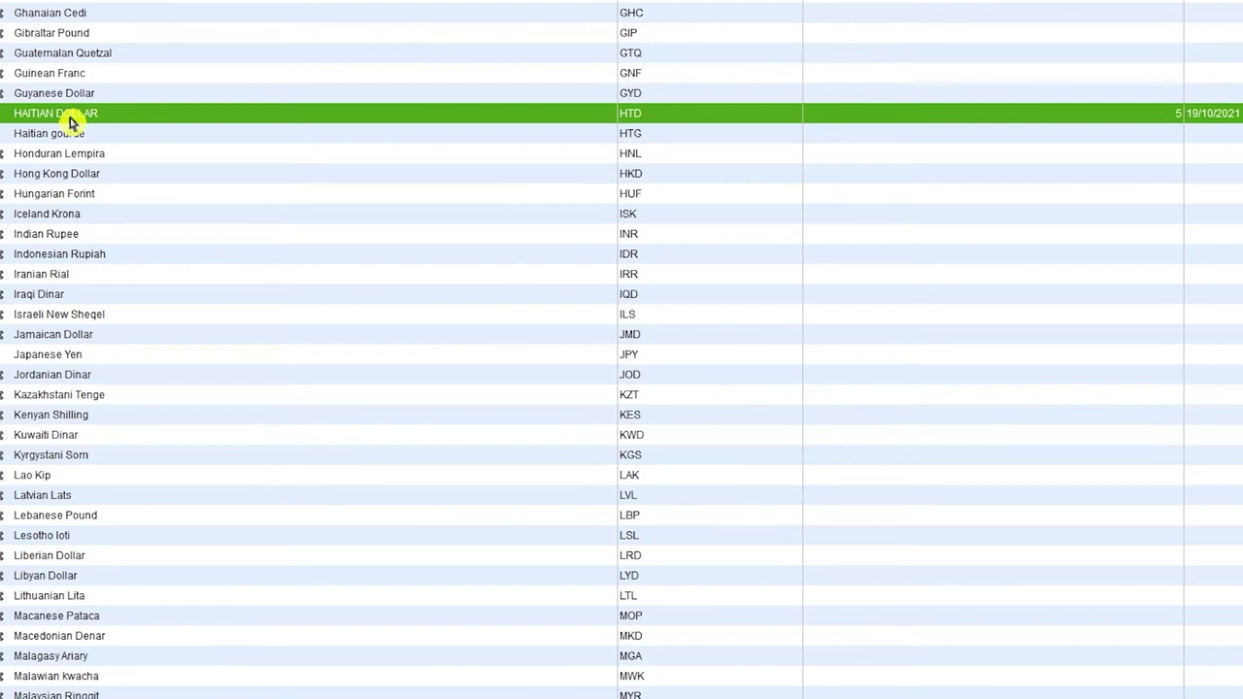
pyautogui.doubleClick(70, 116)
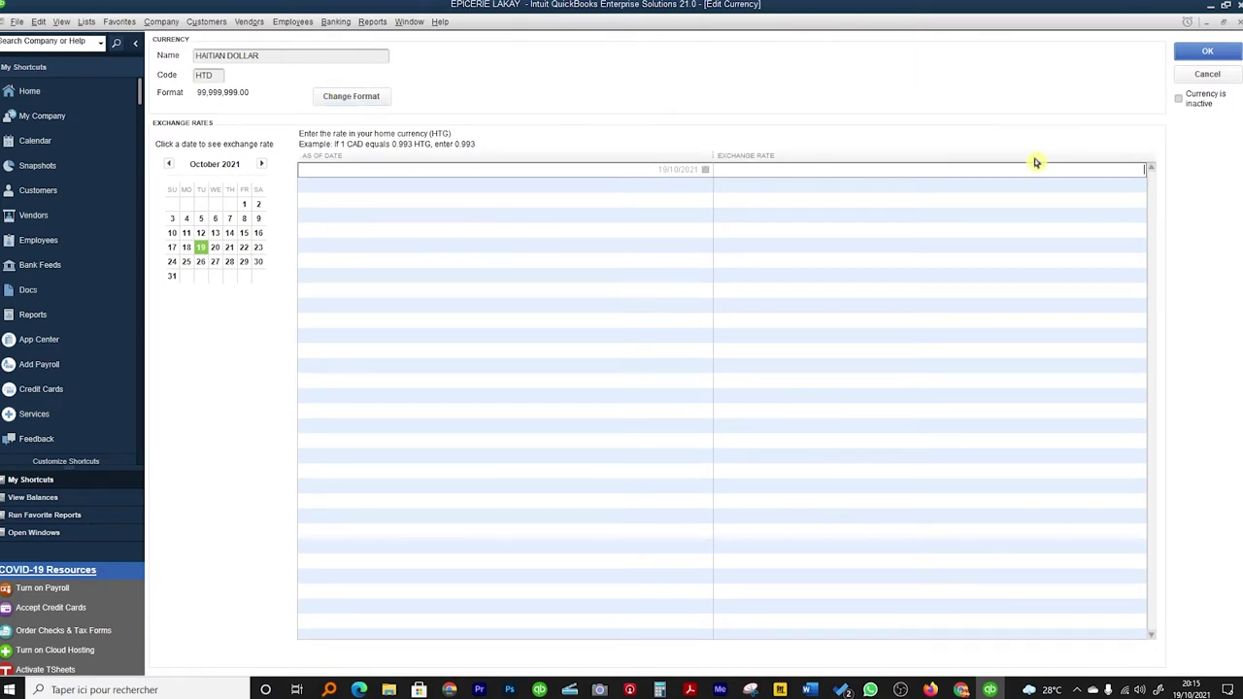
pyautogui.write('4')
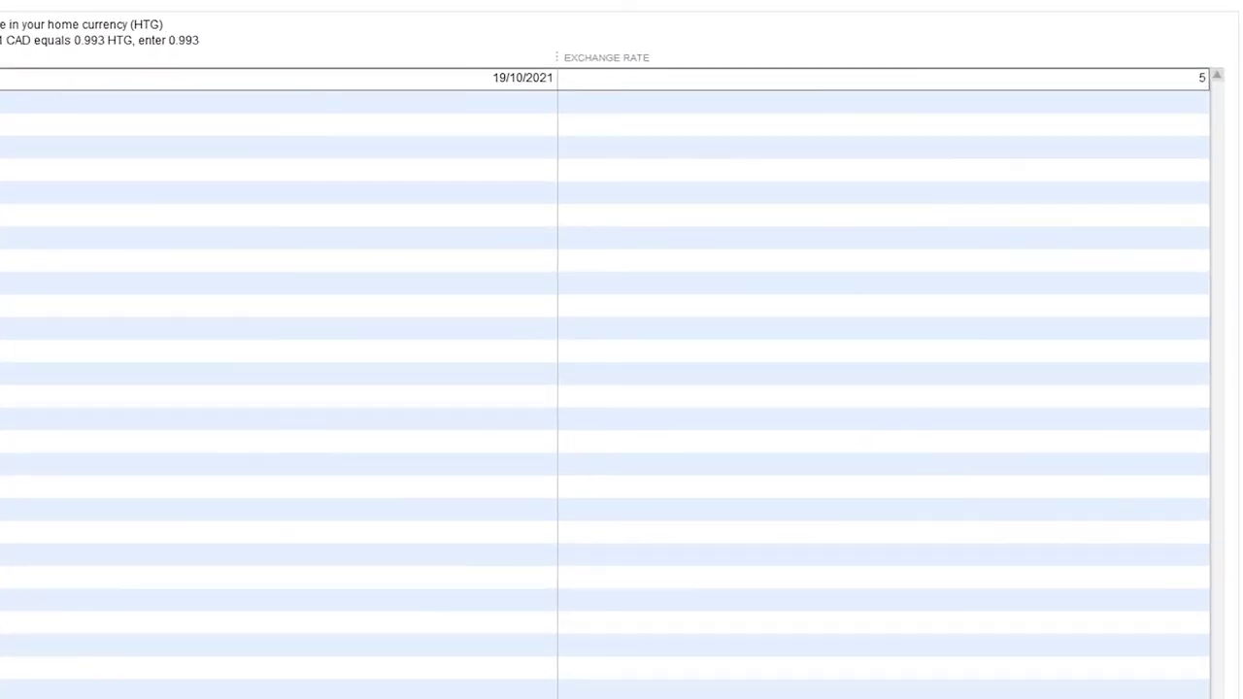
pyautogui.press('Return')
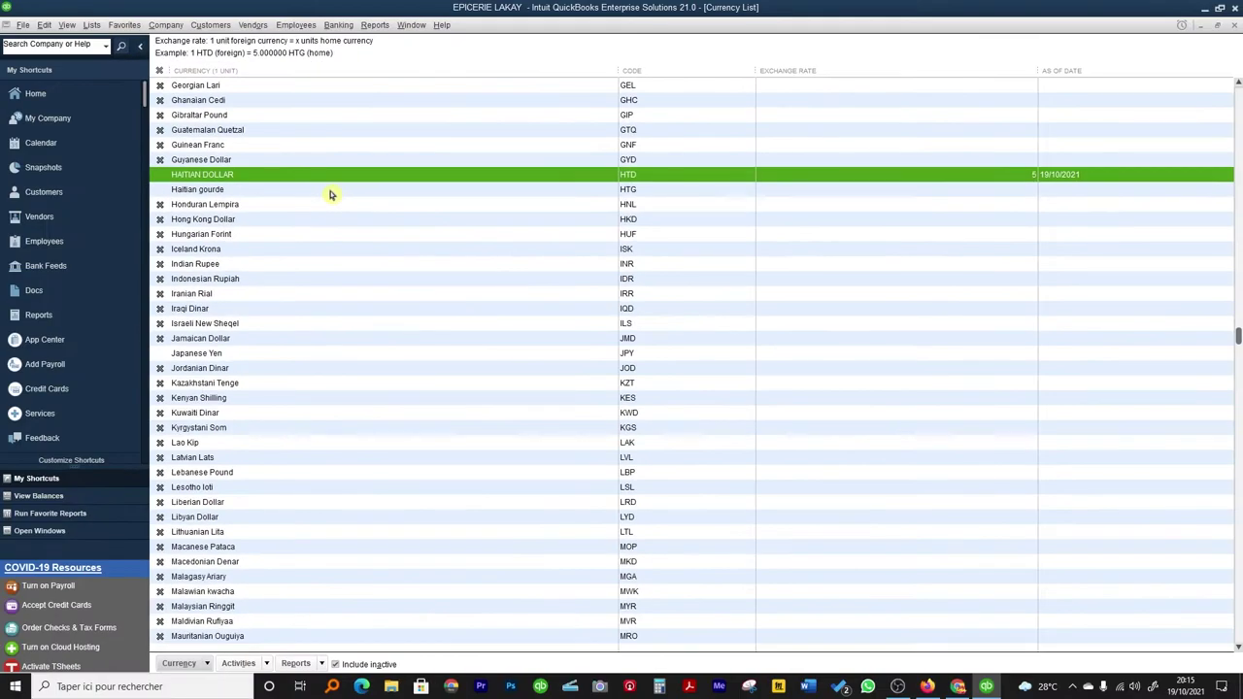
# Confirm the Haitian gourde currency settings and close the Currency List.
pyautogui.doubleClick(216, 191)
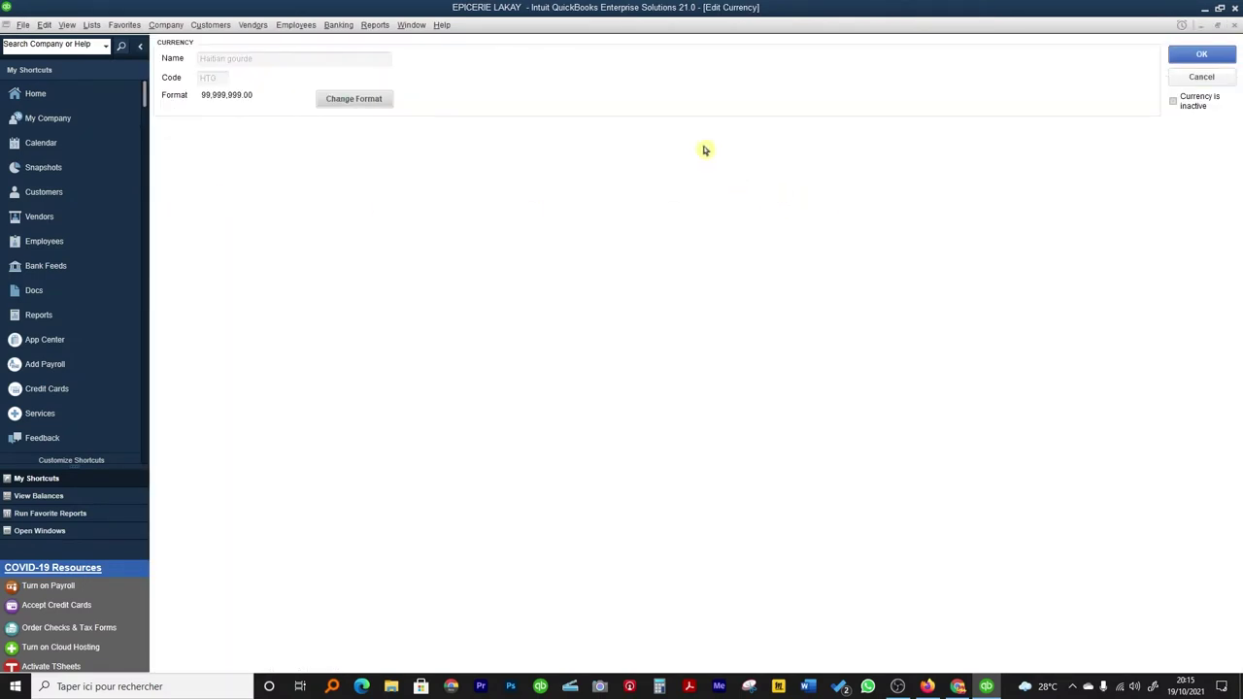
pyautogui.click(1201, 54)
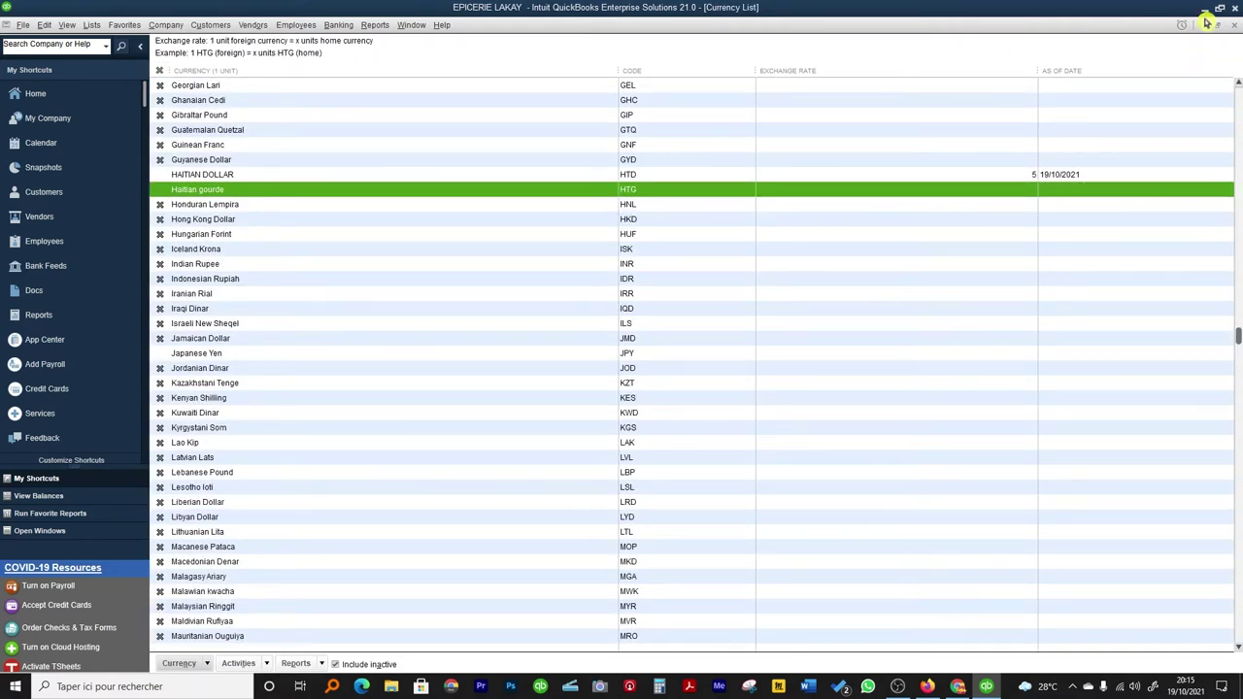
pyautogui.click(1235, 26)
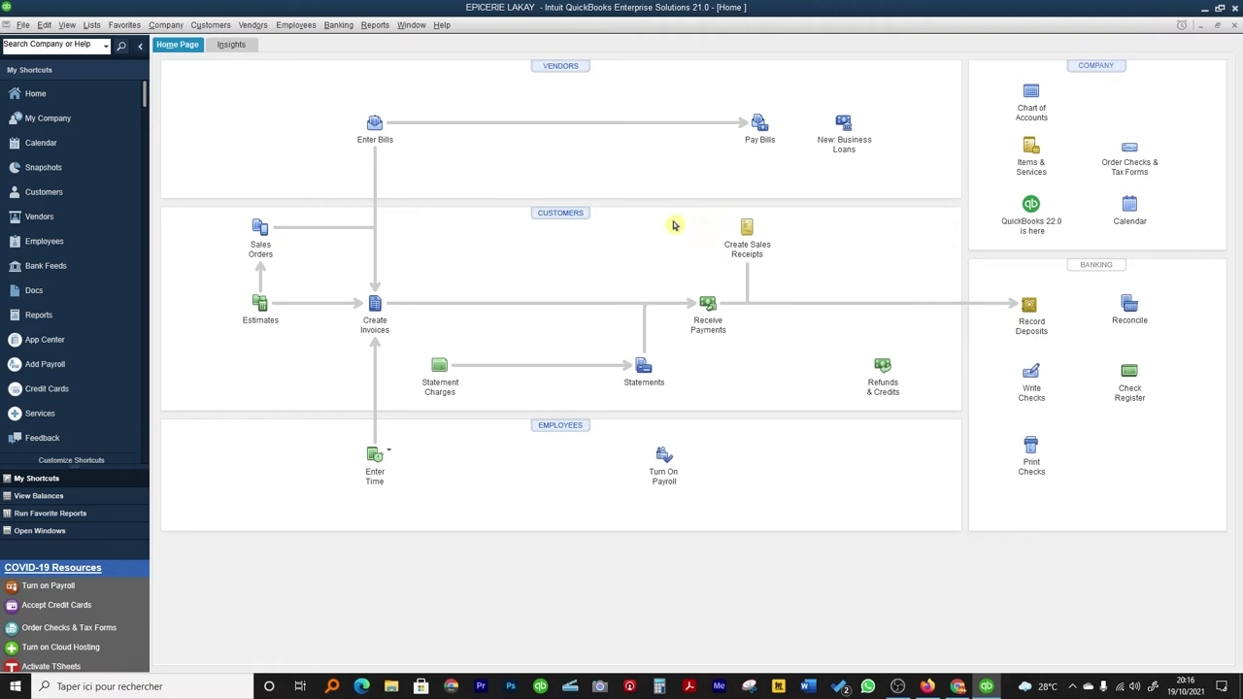
# Create customer PETER with HAITIAN DOLLAR as the billing currency and save it.
pyautogui.click(375, 306)
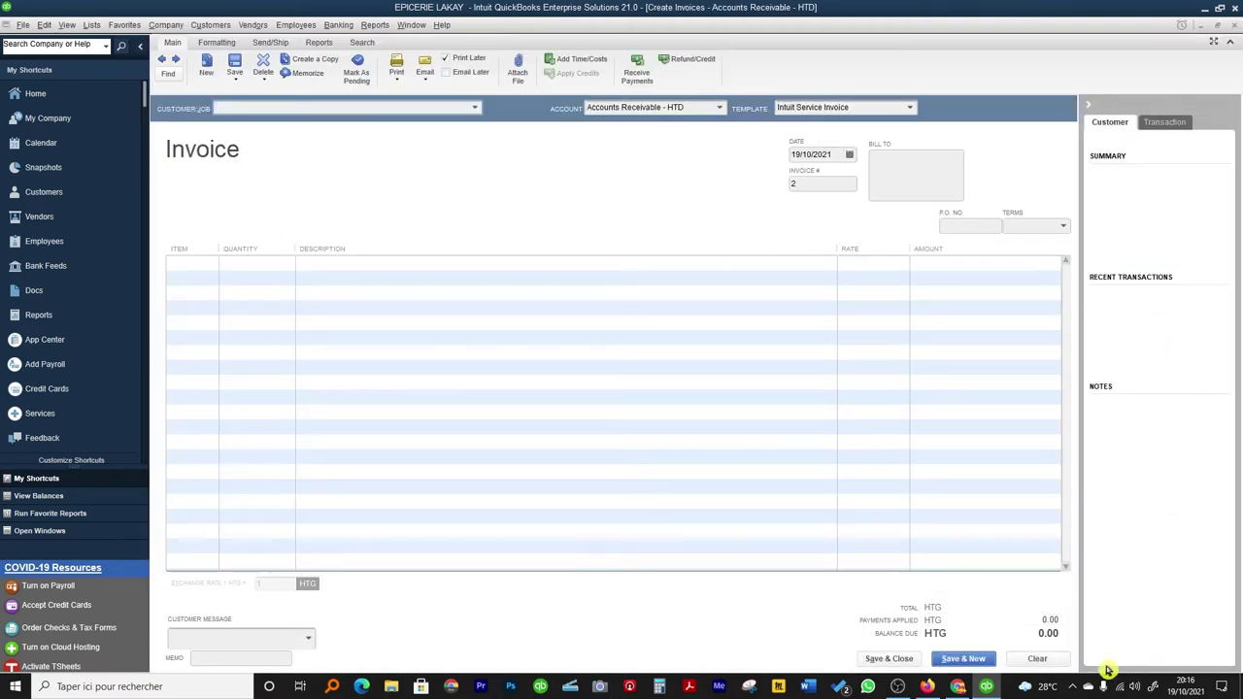
pyautogui.click(889, 658)
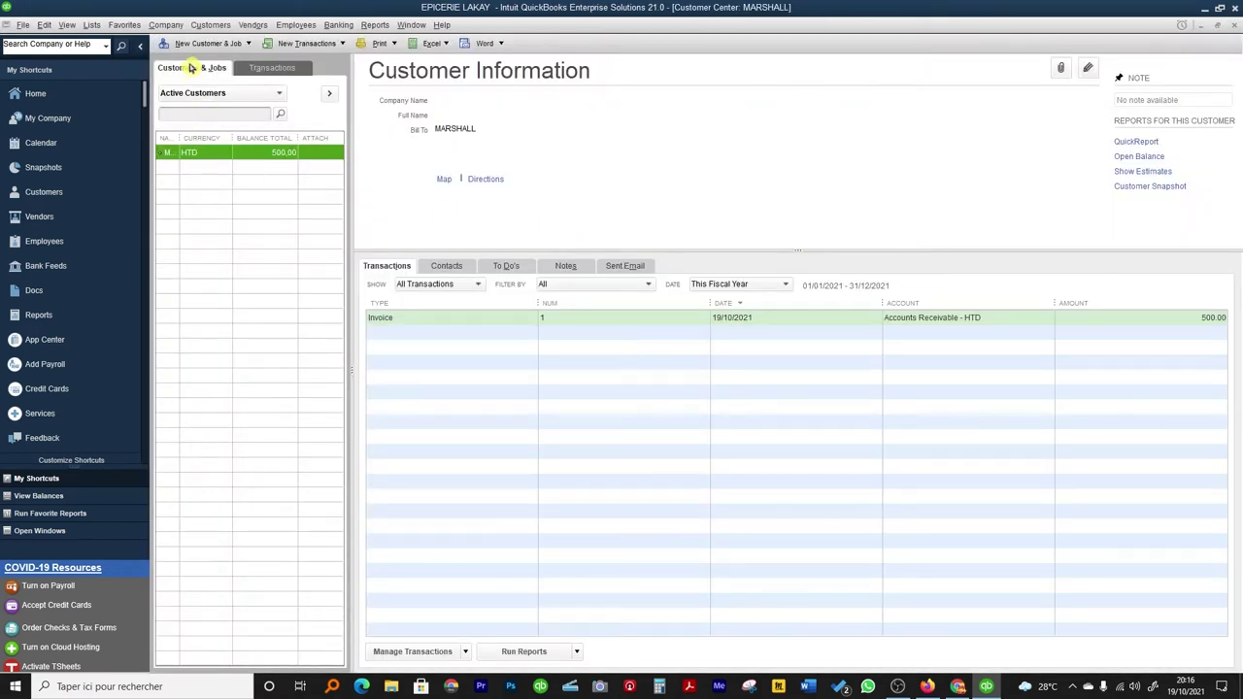
pyautogui.click(204, 44)
pyautogui.click(202, 64)
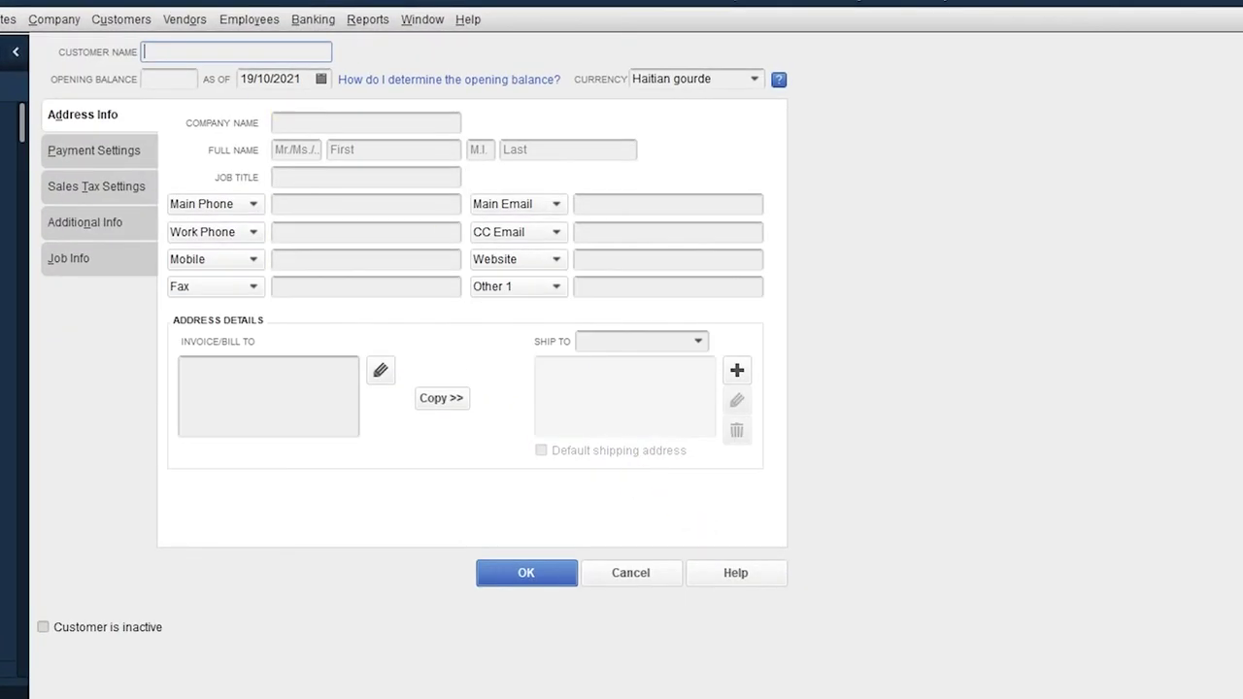
pyautogui.click(294, 124)
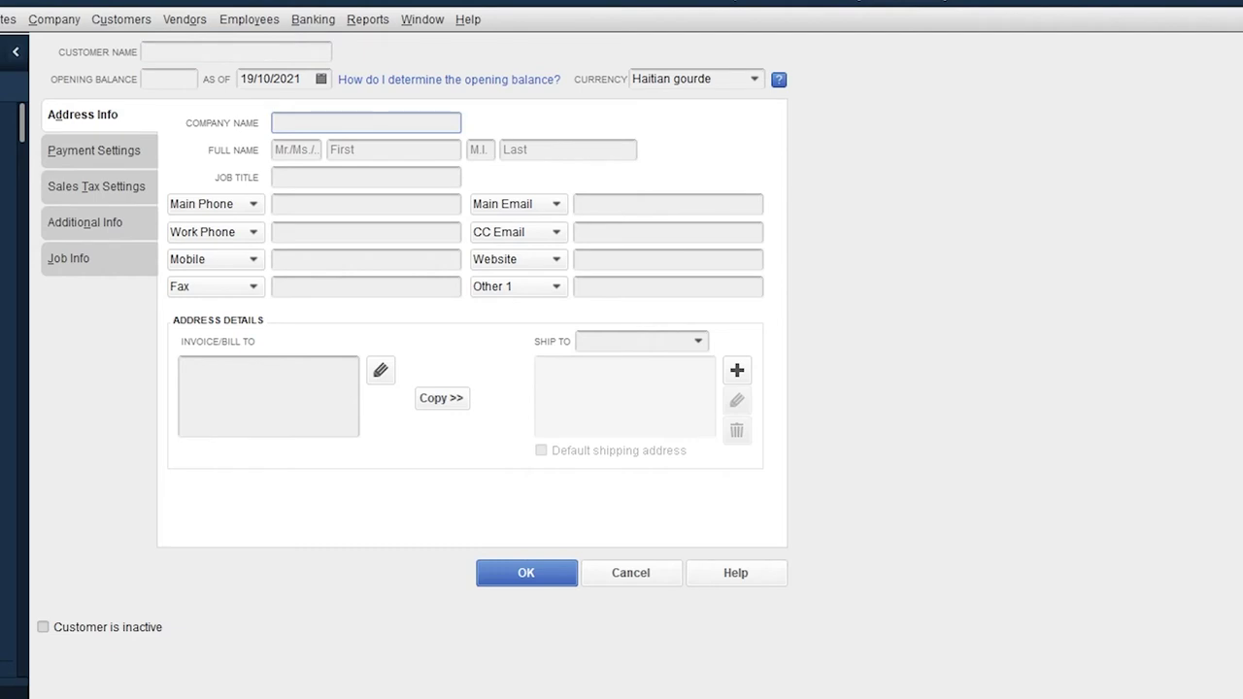
pyautogui.write('PETER')
pyautogui.click(268, 393)
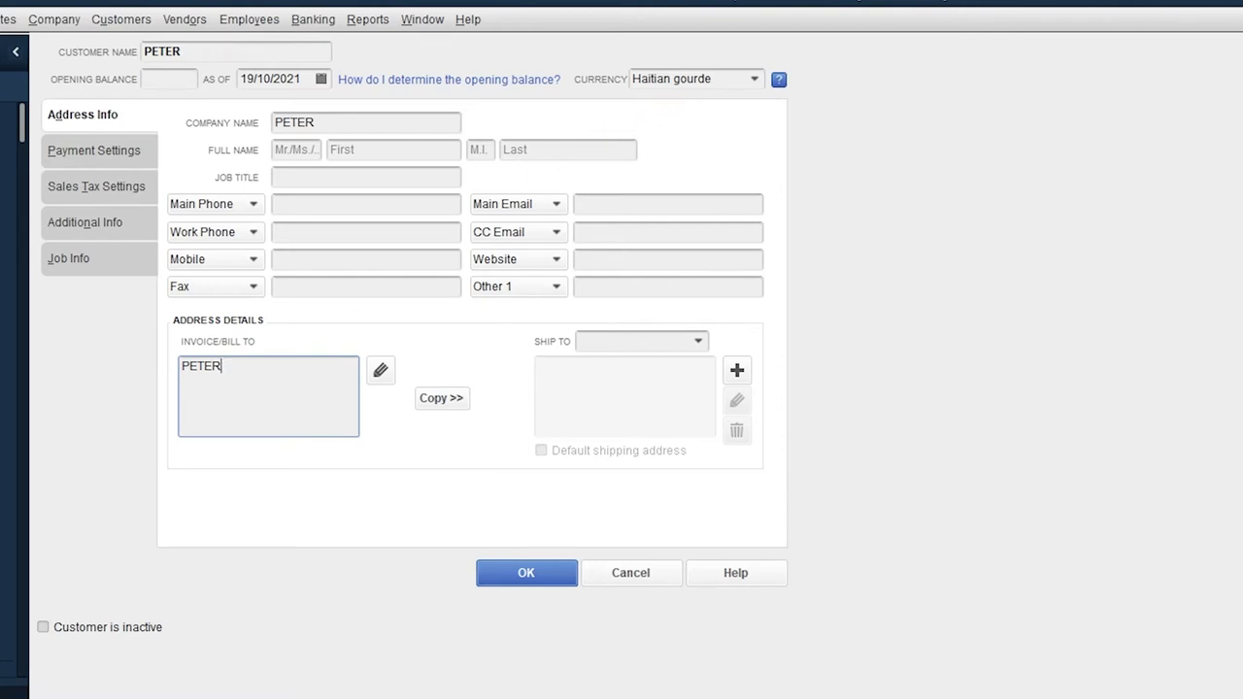
pyautogui.click(754, 79)
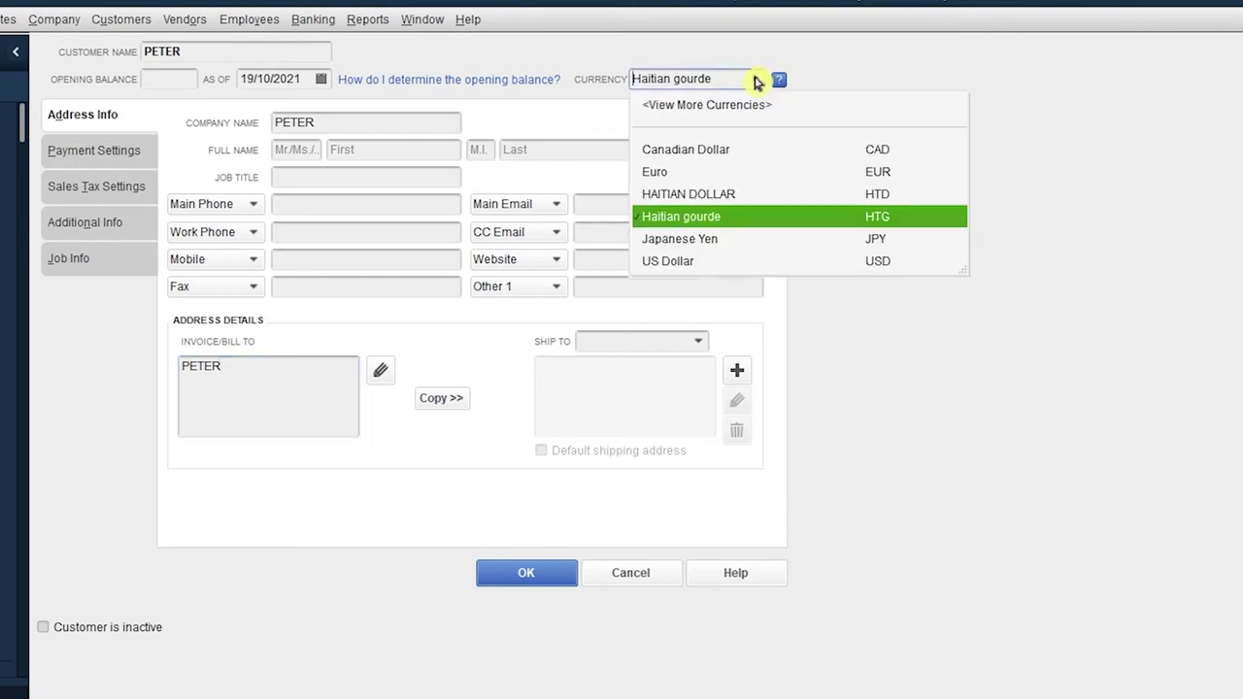
pyautogui.click(709, 198)
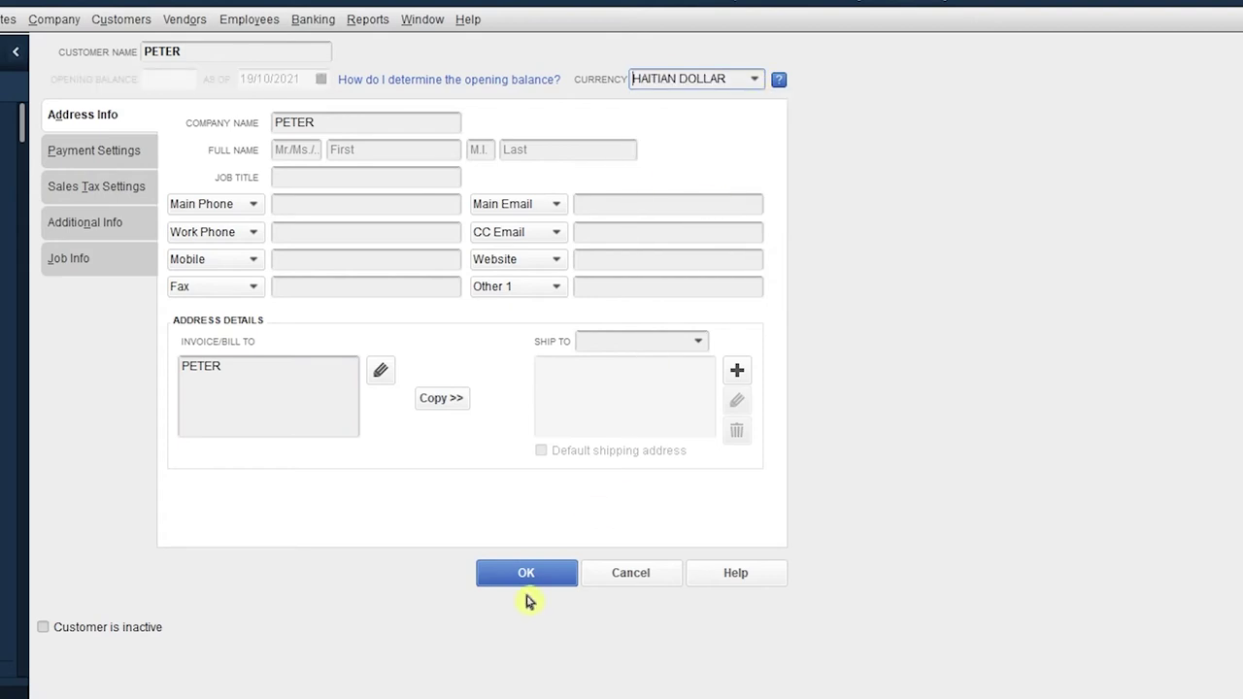
pyautogui.click(542, 576)
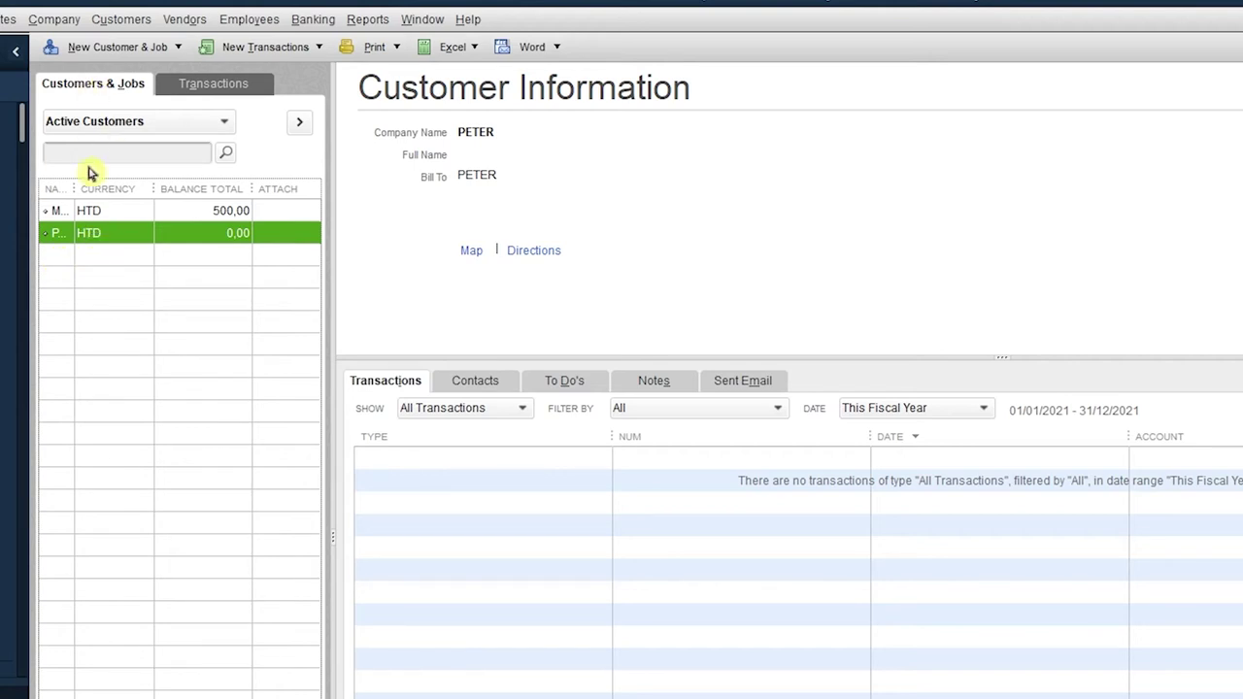
pyautogui.click(112, 48)
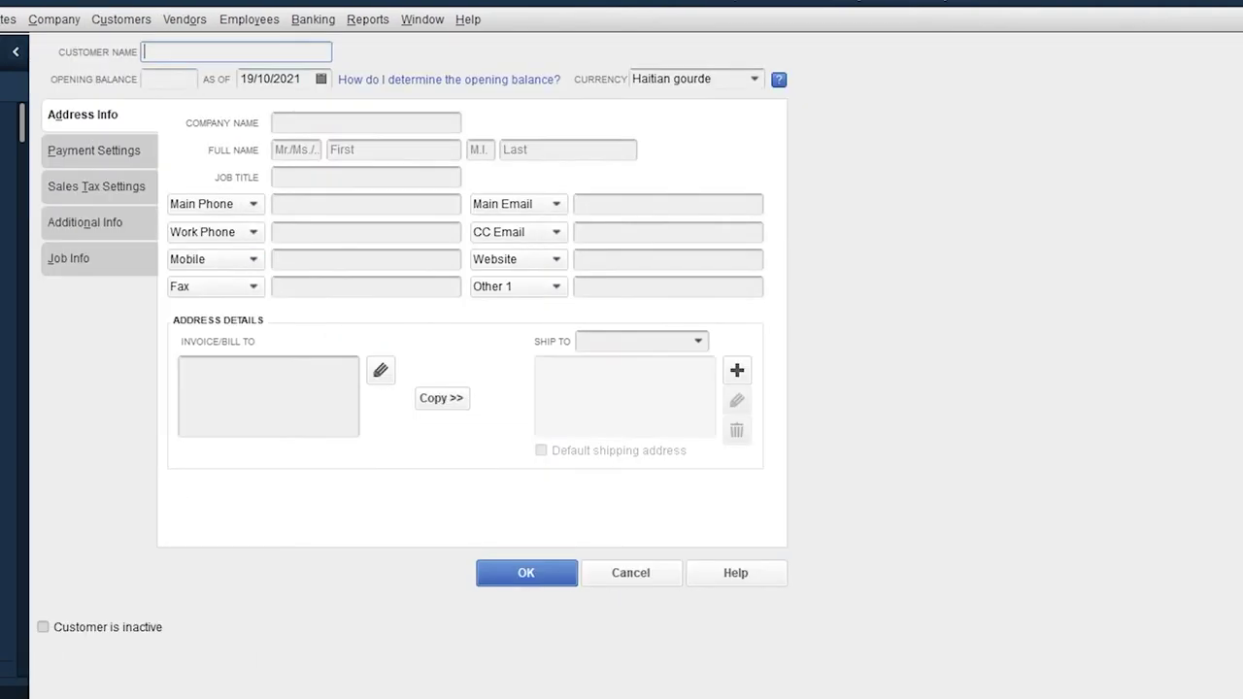
# Add customer PETER 2 with the default Haitian gourde (HTG) currency.
pyautogui.click(366, 122)
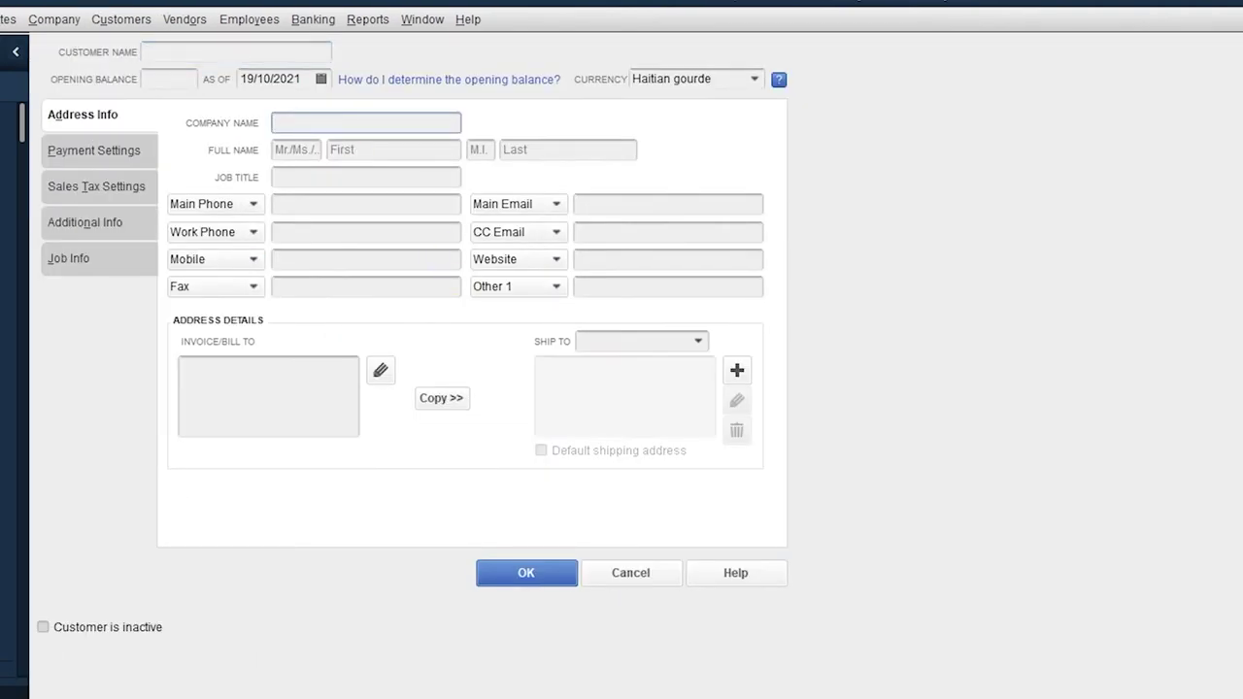
pyautogui.write('PETER 2')
pyautogui.click(524, 573)
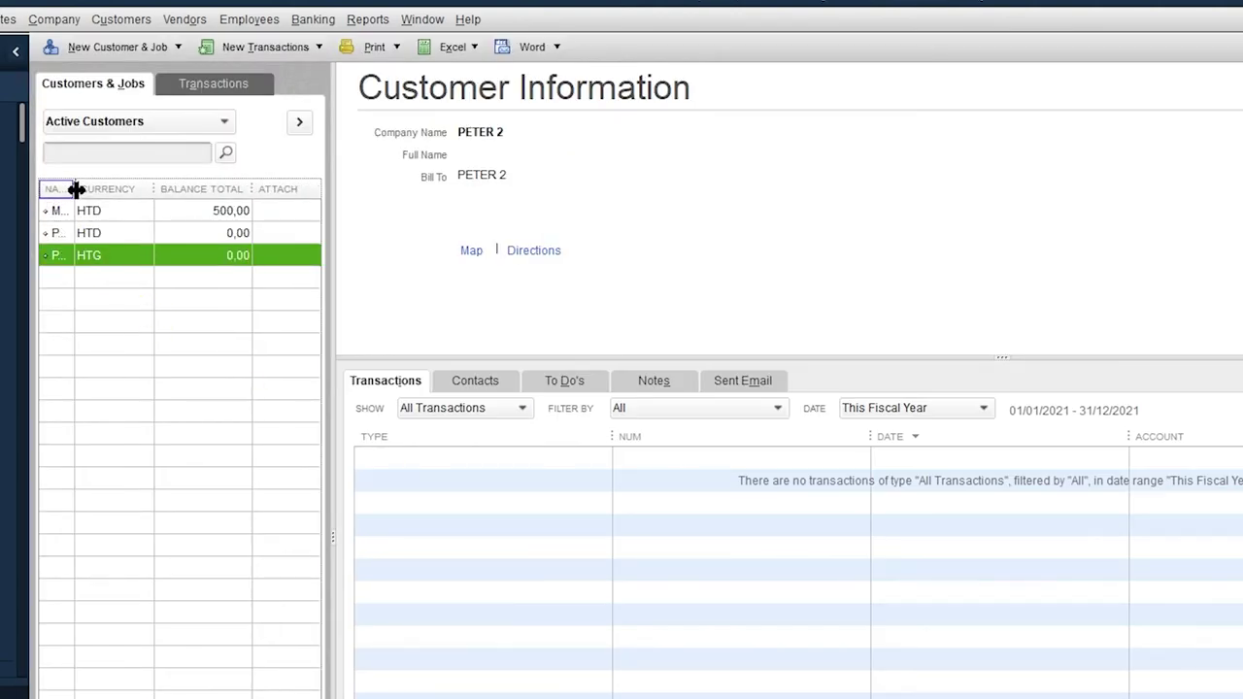
pyautogui.moveTo(75, 187); pyautogui.dragTo(186, 216)
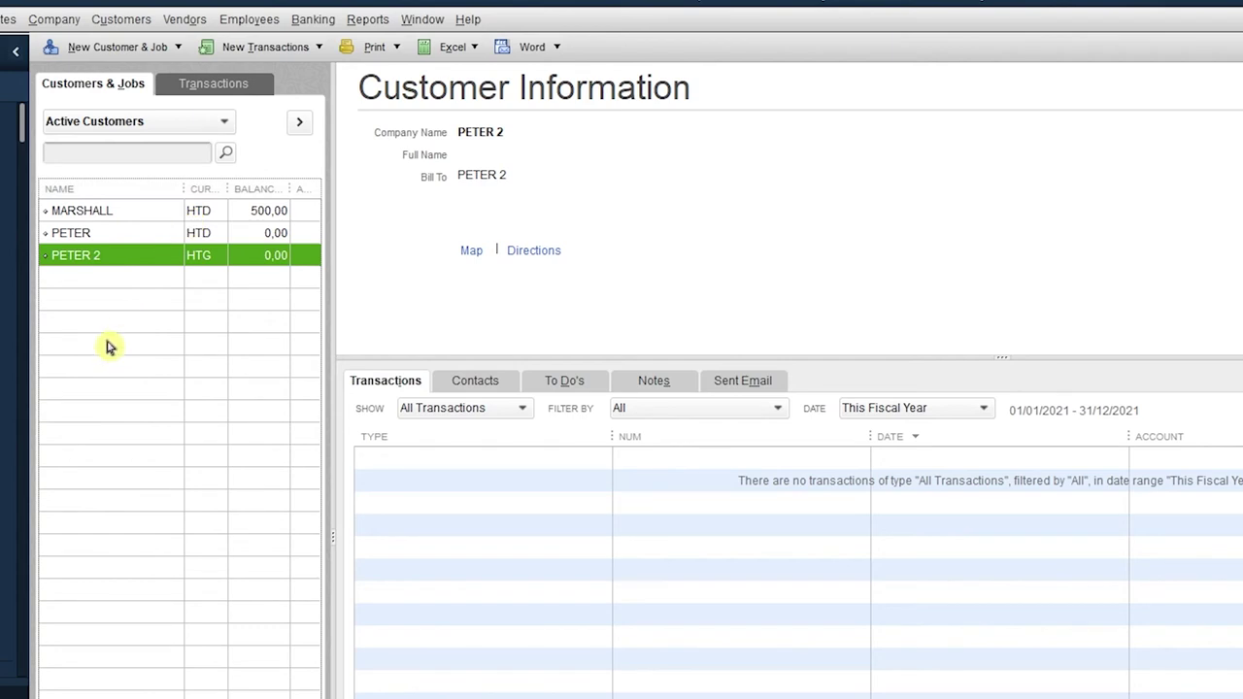
pyautogui.click(87, 235)
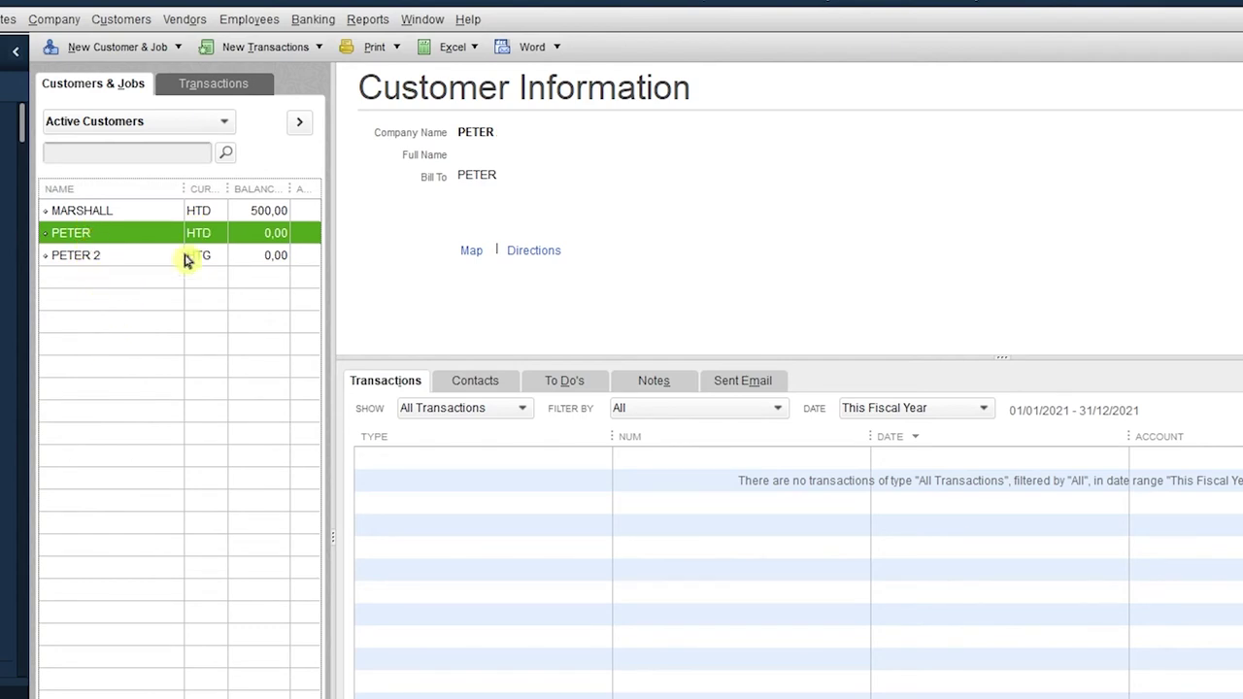
pyautogui.click(69, 254)
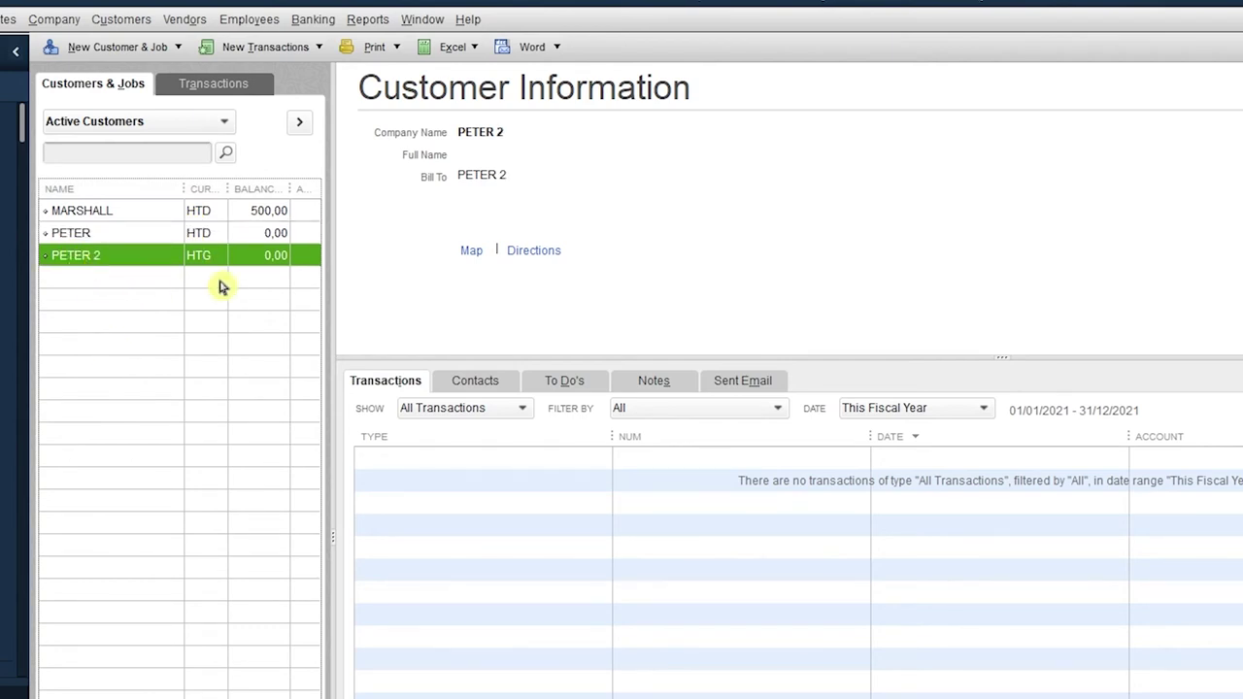
pyautogui.click(99, 236)
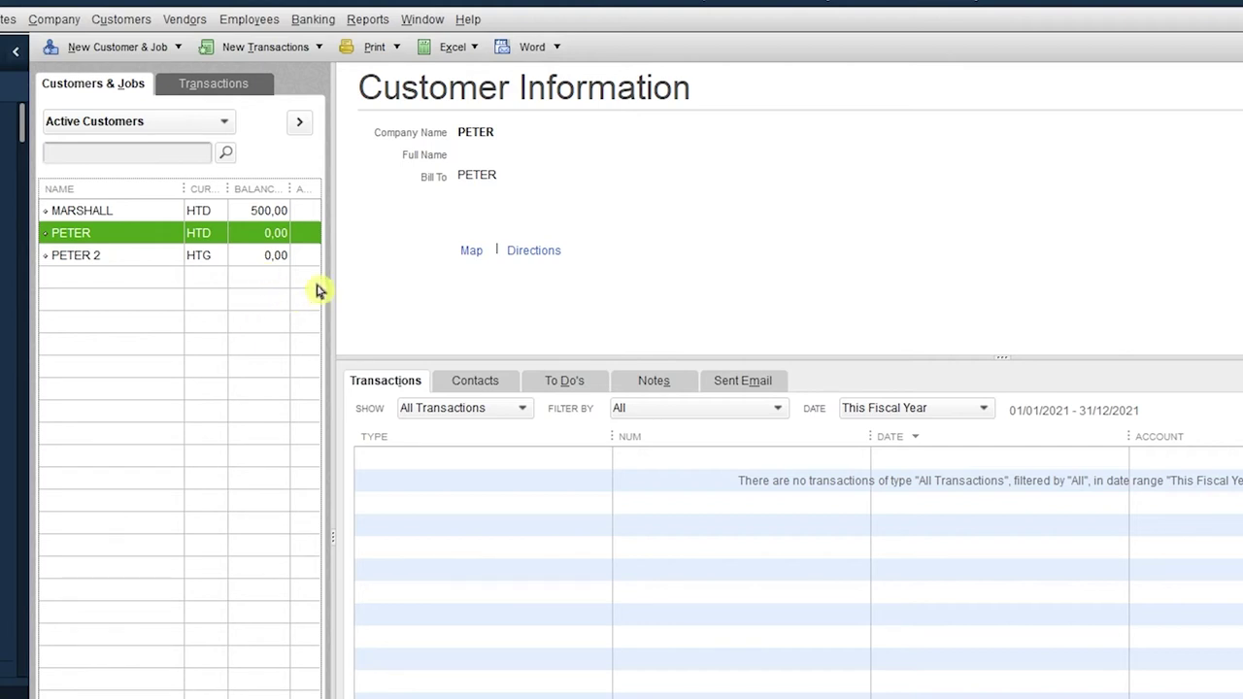
pyautogui.click(2, 19)
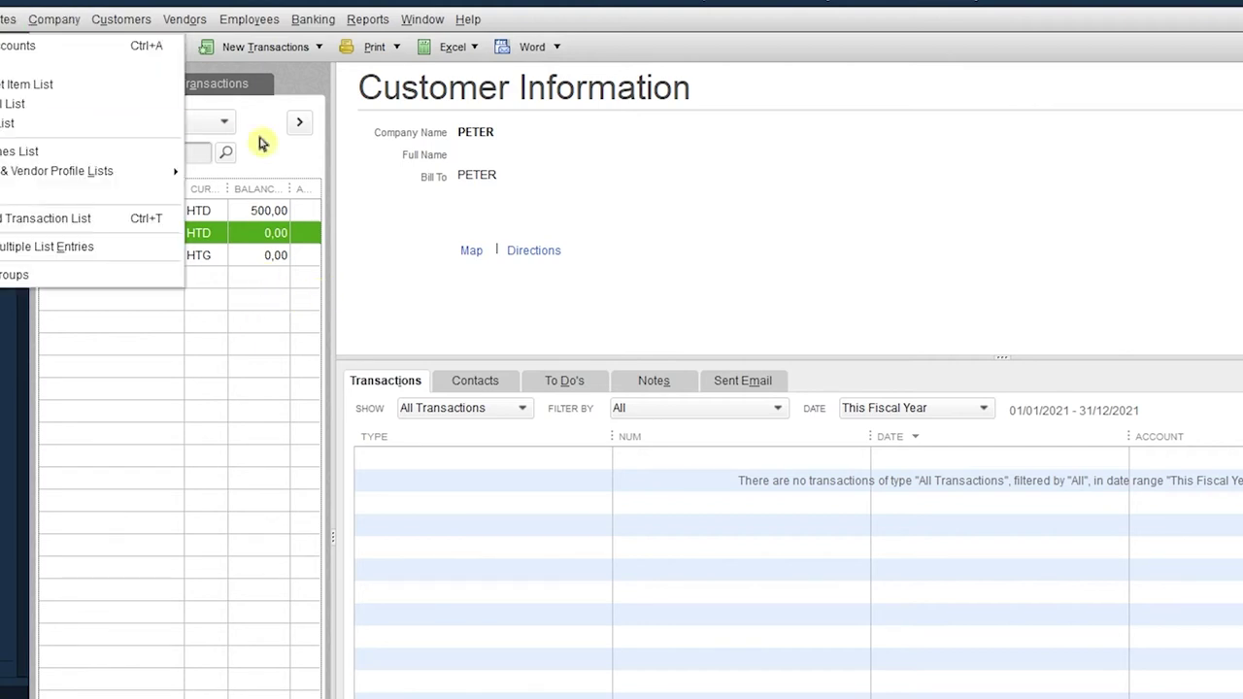
# Start a new Service item named PAIN from the Item List.
pyautogui.click(4, 65)
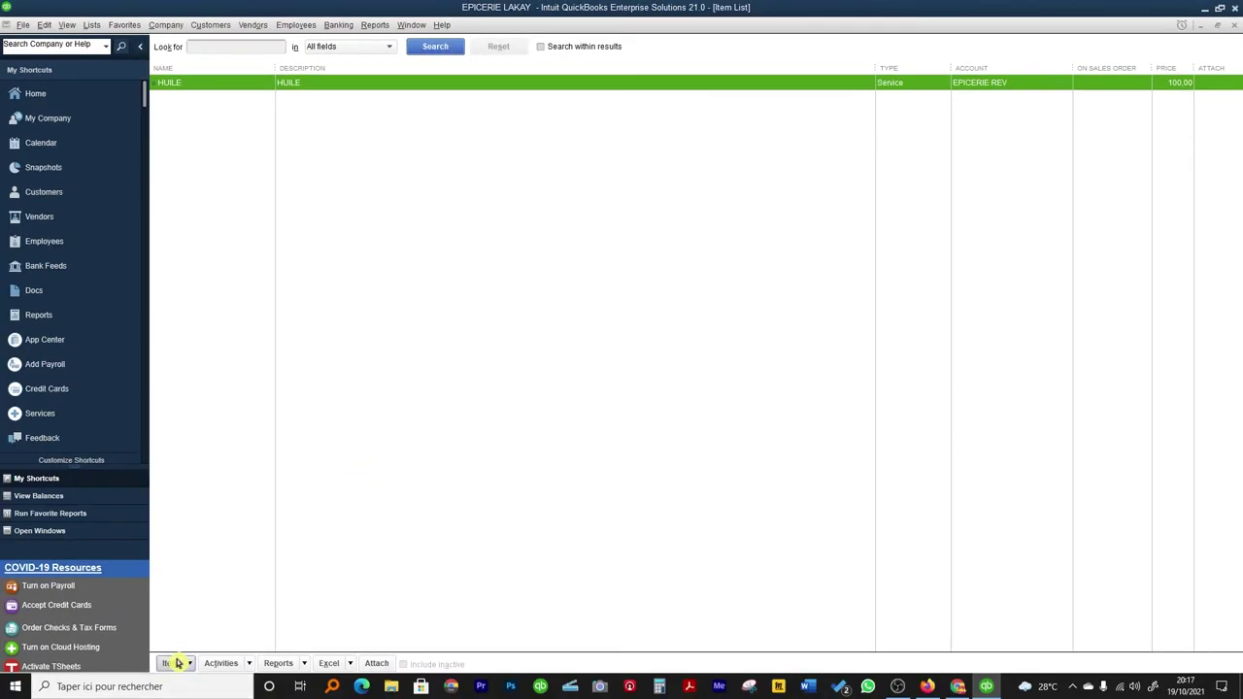
pyautogui.click(170, 663)
pyautogui.click(184, 447)
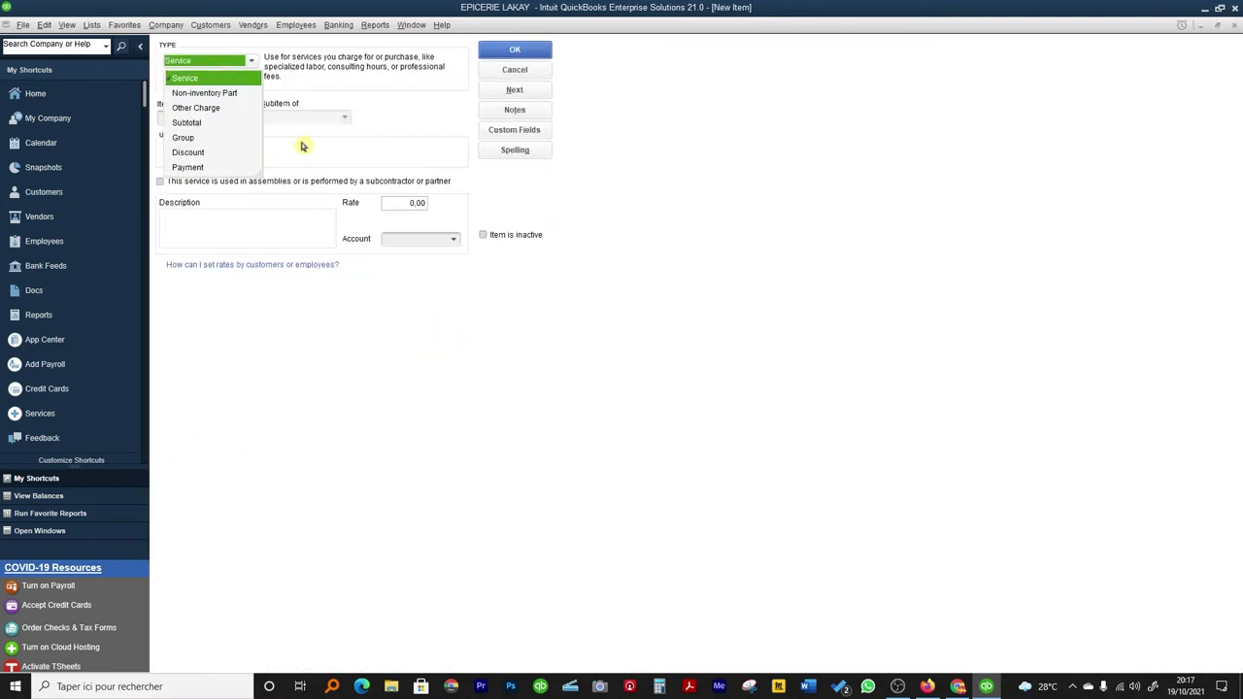
pyautogui.click(300, 147)
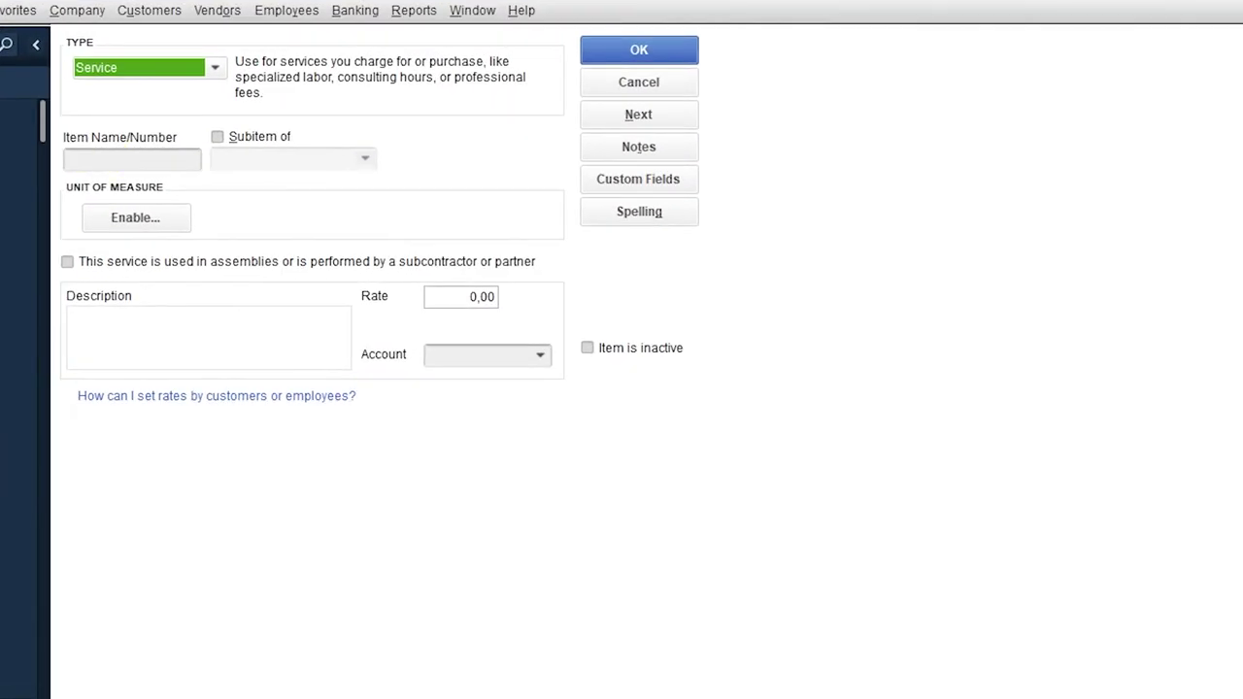
pyautogui.click(132, 159)
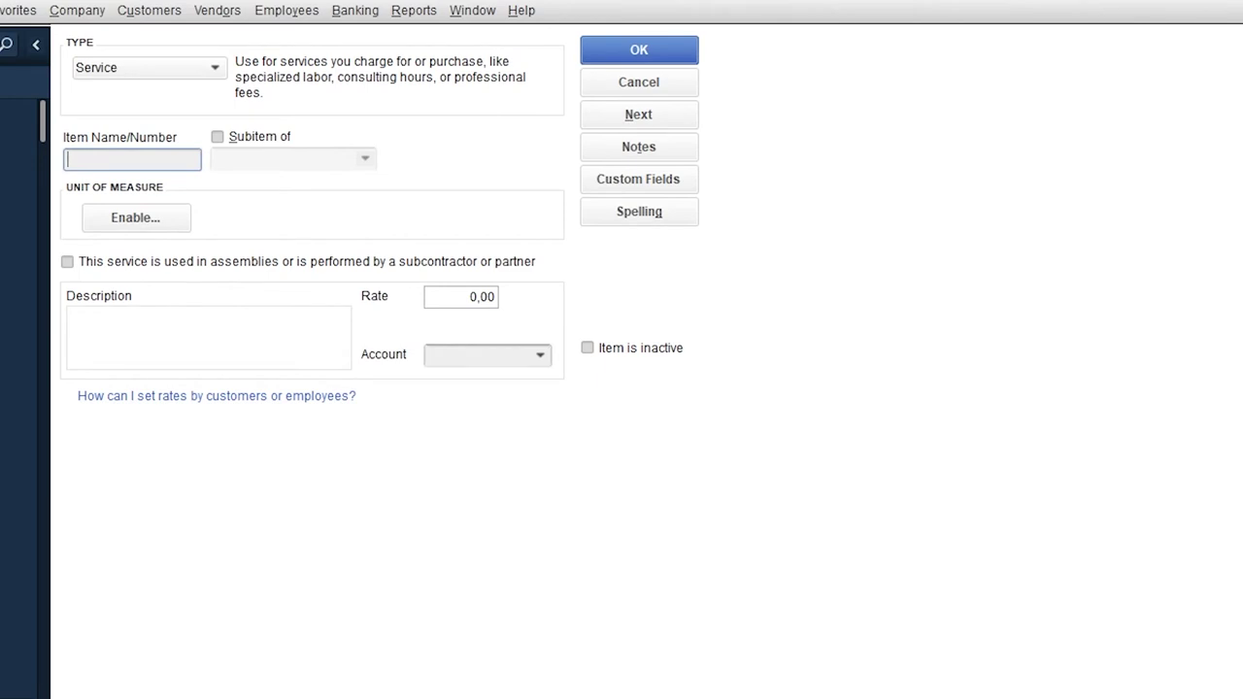
pyautogui.write('PAIN')
# Give PAIN description PAIN, rate 10,00 and account EPICERIE REV, then save it.
pyautogui.click(97, 335)
pyautogui.write('PAIN')
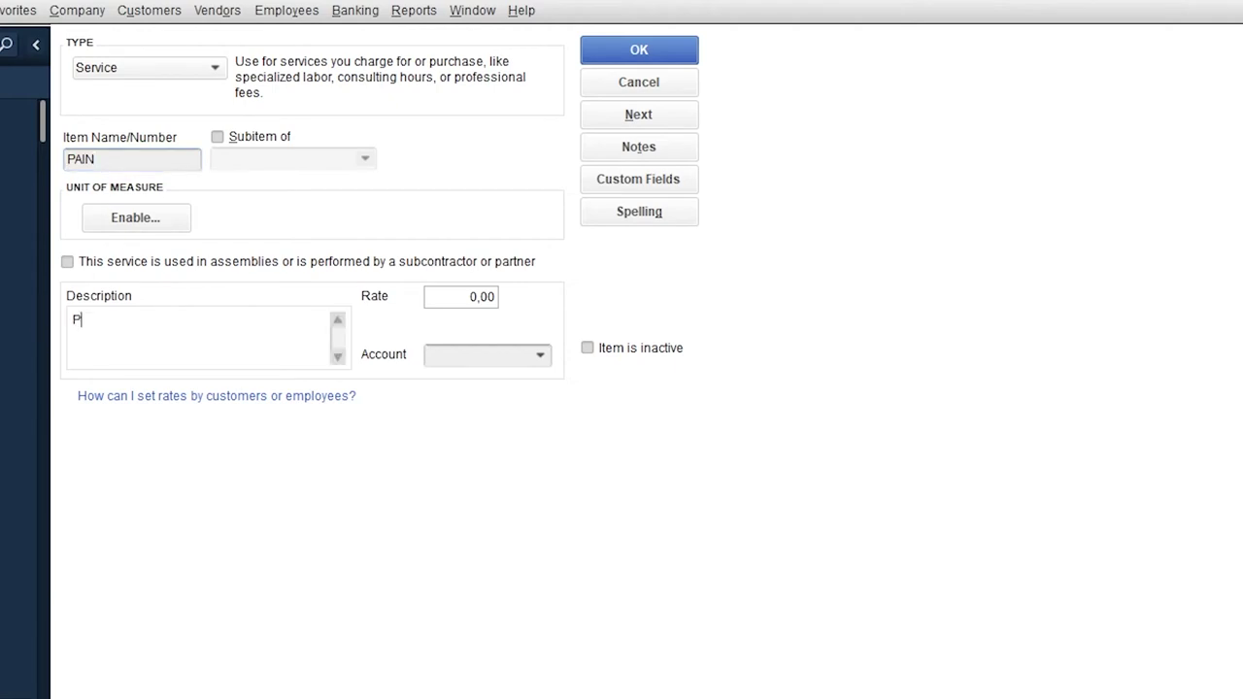
pyautogui.press('Tab')
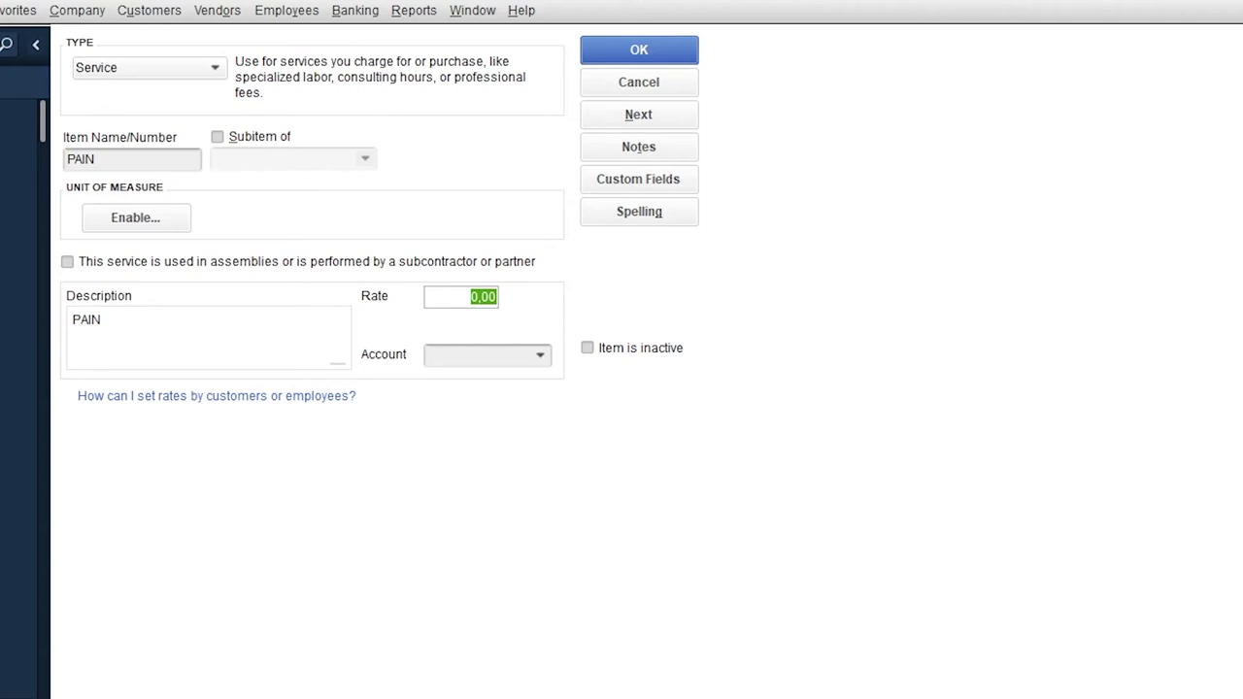
pyautogui.write('10')
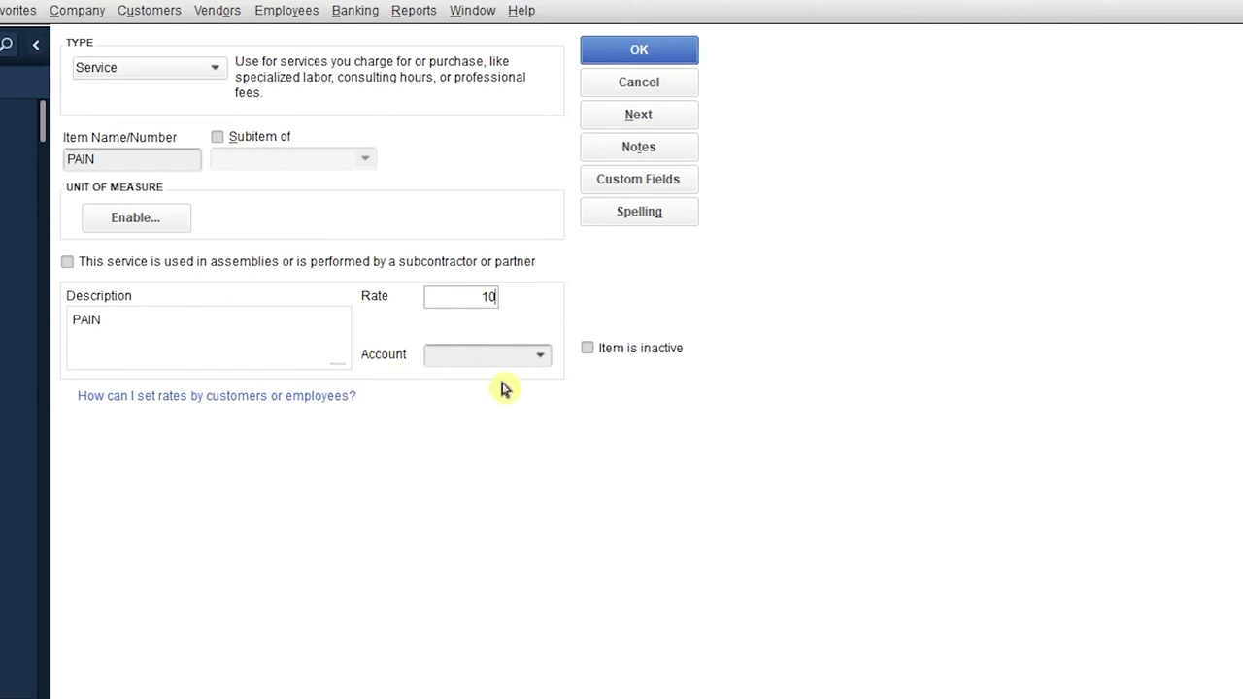
pyautogui.click(543, 358)
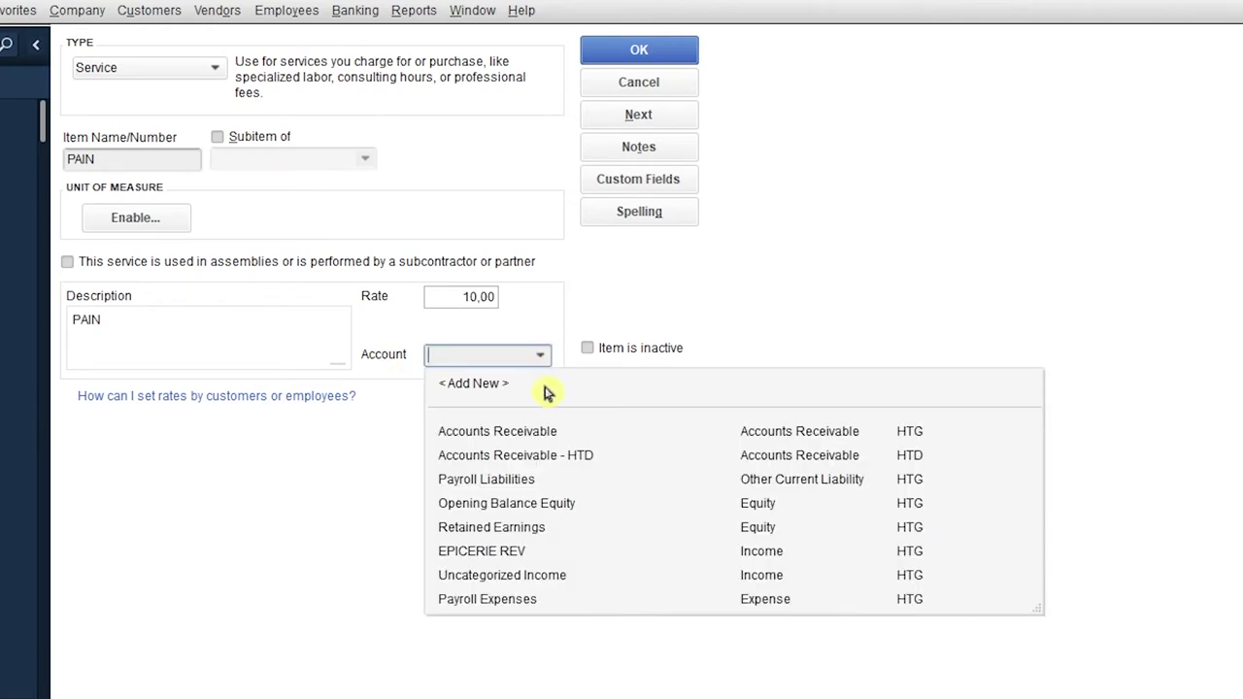
pyautogui.click(517, 551)
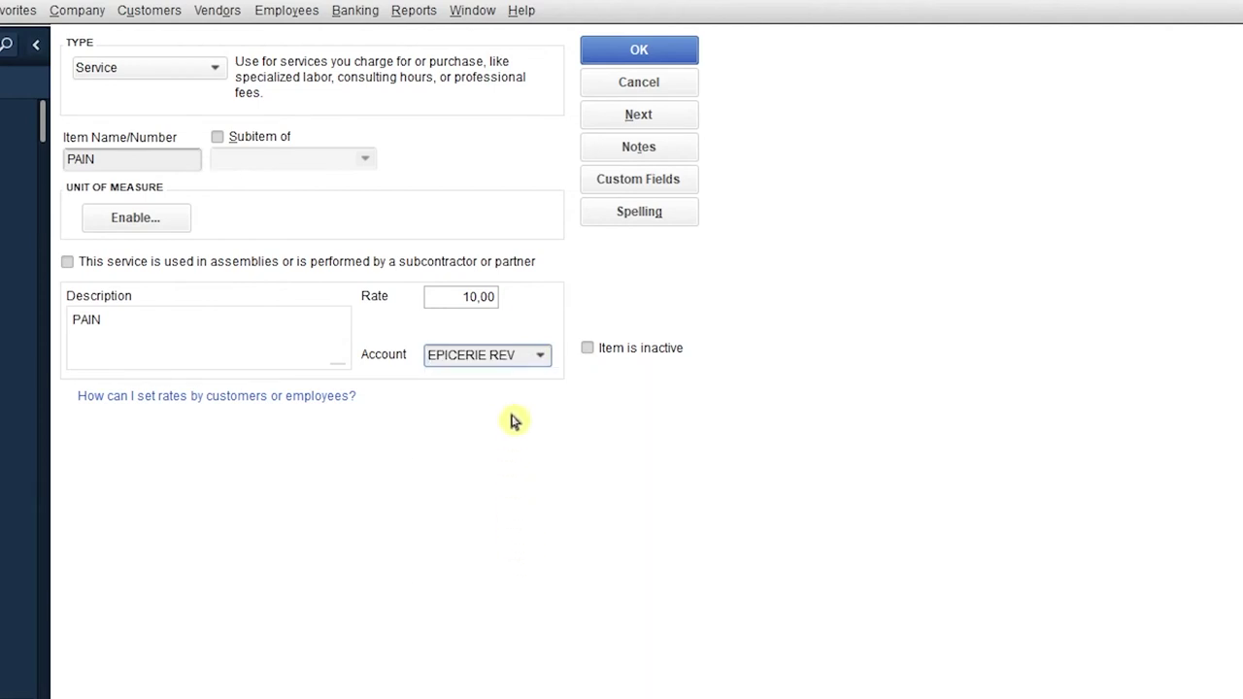
pyautogui.click(653, 58)
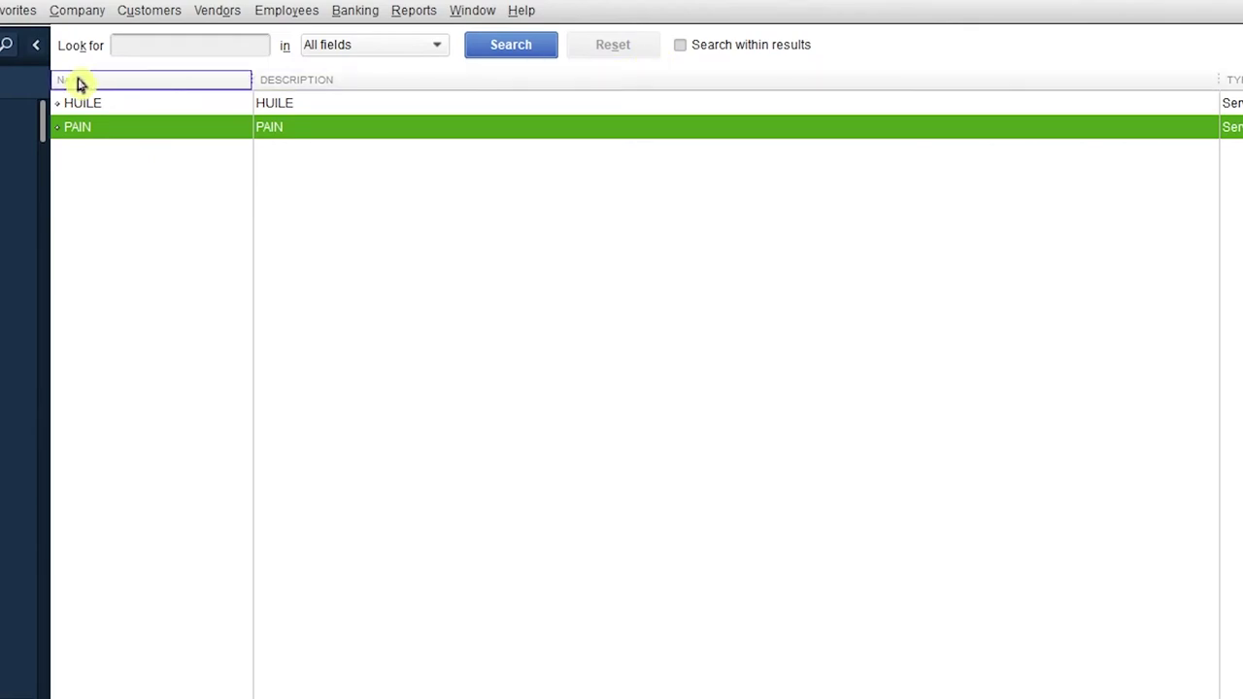
pyautogui.click(85, 109)
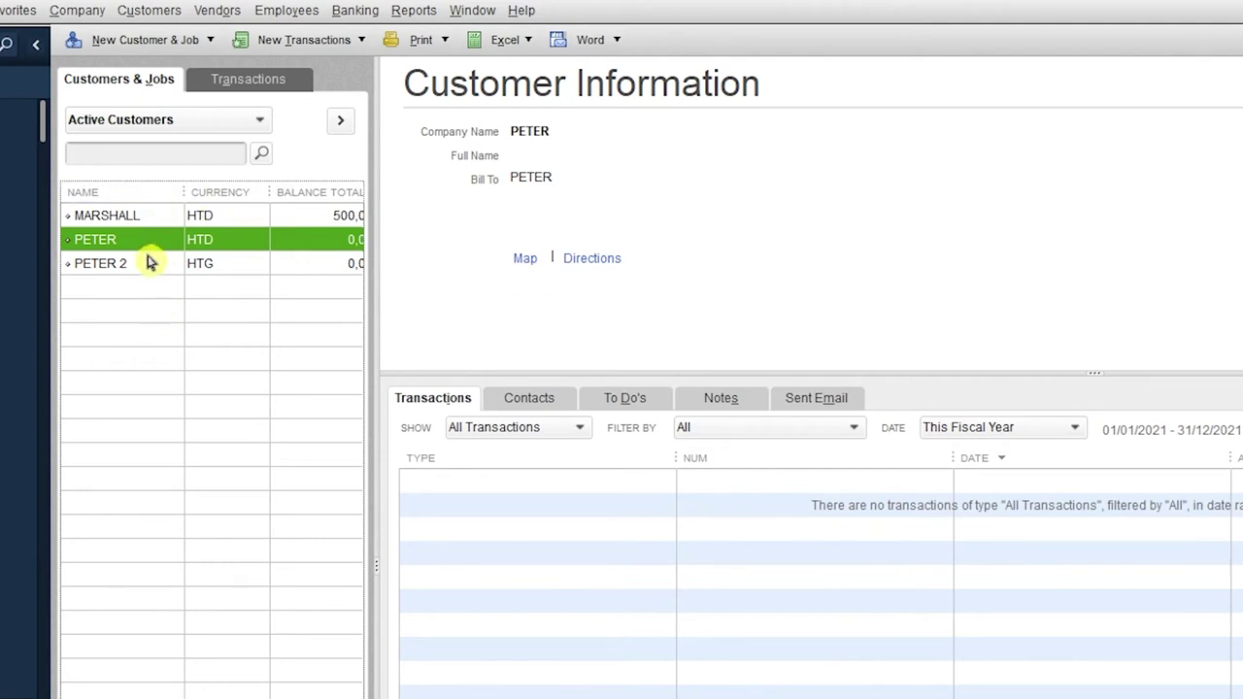
# Bring up the context menu for customer PETER in the Customer Center.
pyautogui.rightClick(92, 243)
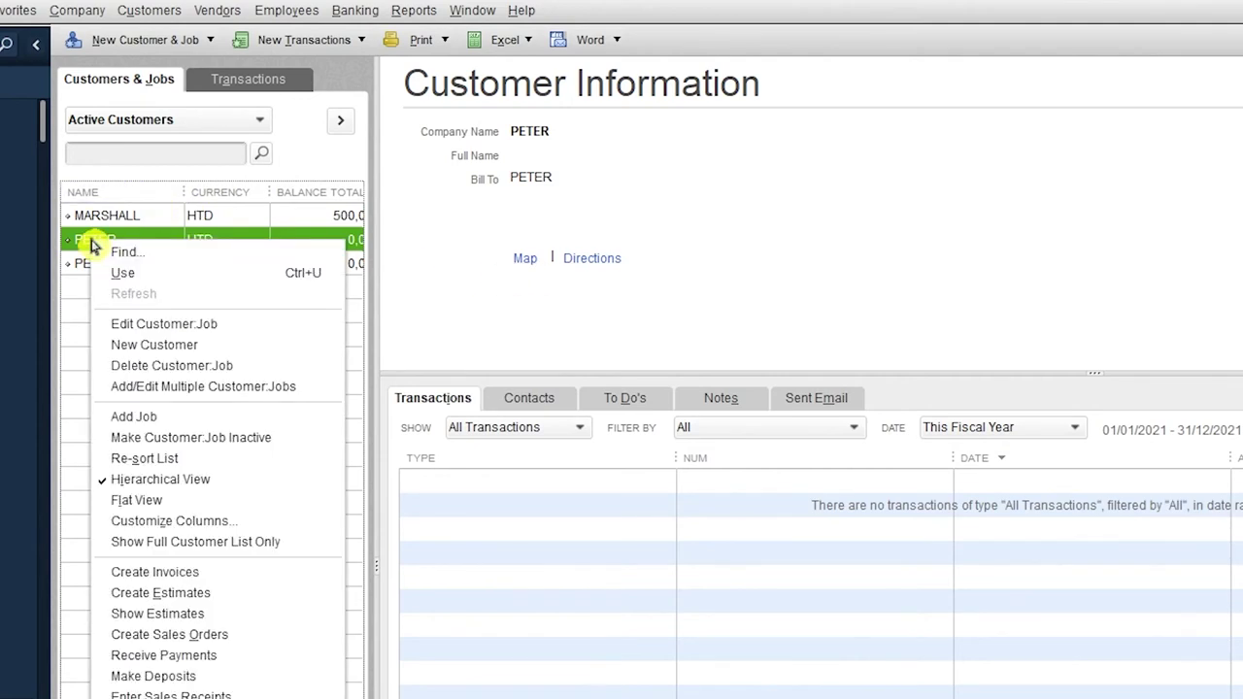
# Start an invoice for PETER, discarding a mistaken item entry of 1.
pyautogui.click(175, 572)
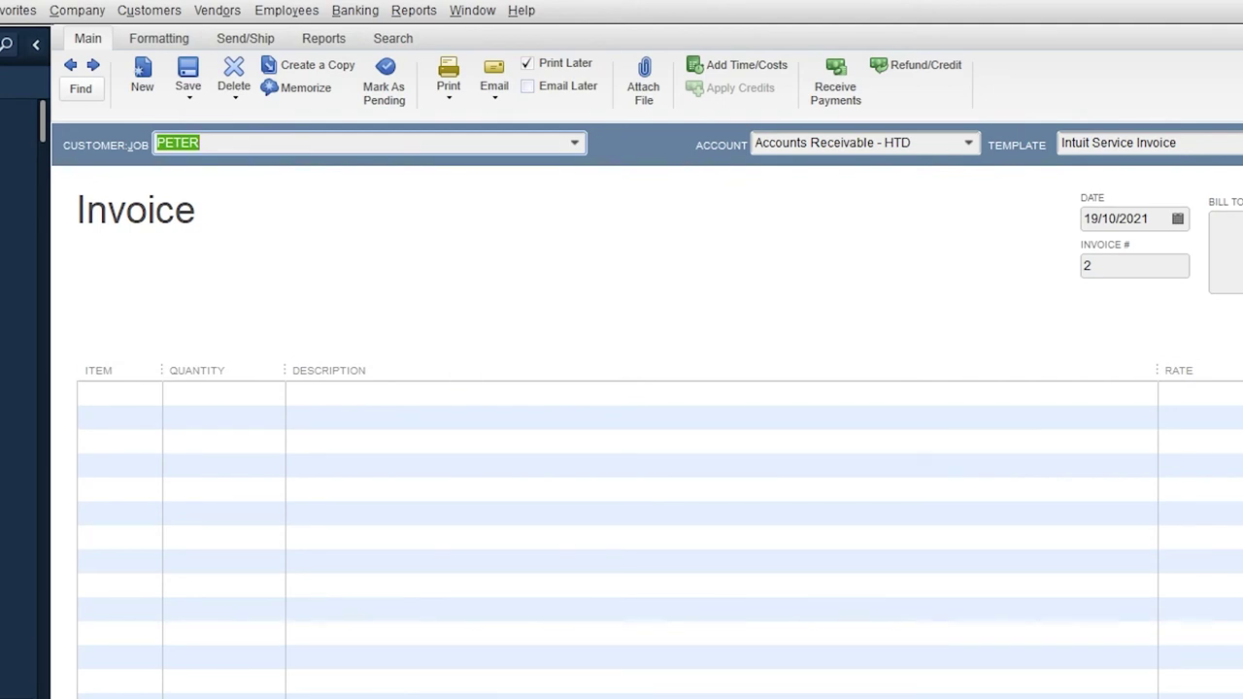
pyautogui.click(116, 393)
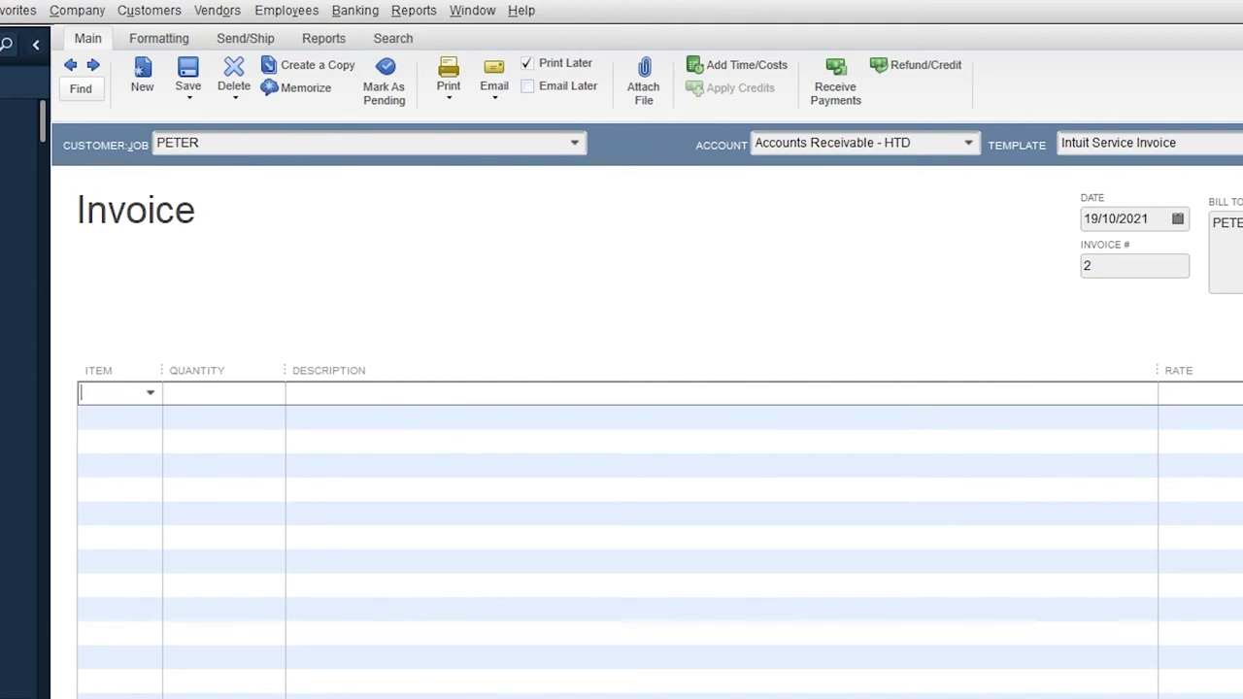
pyautogui.write('1')
pyautogui.press('Tab')
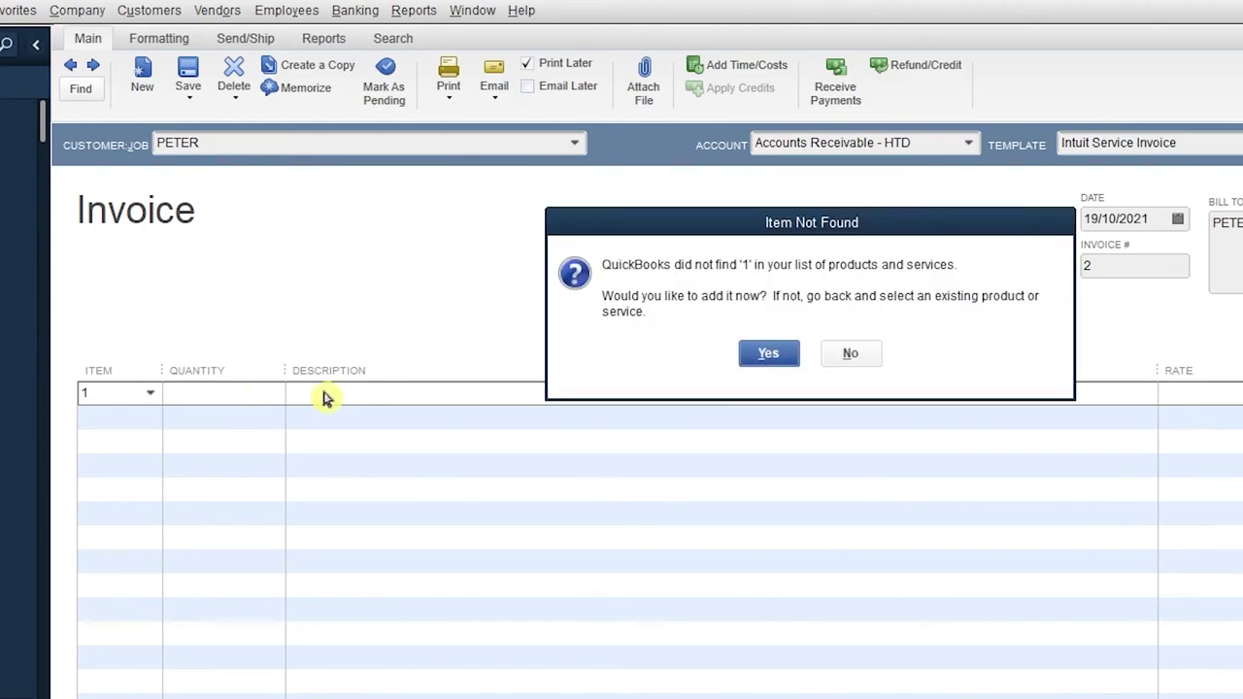
pyautogui.click(847, 357)
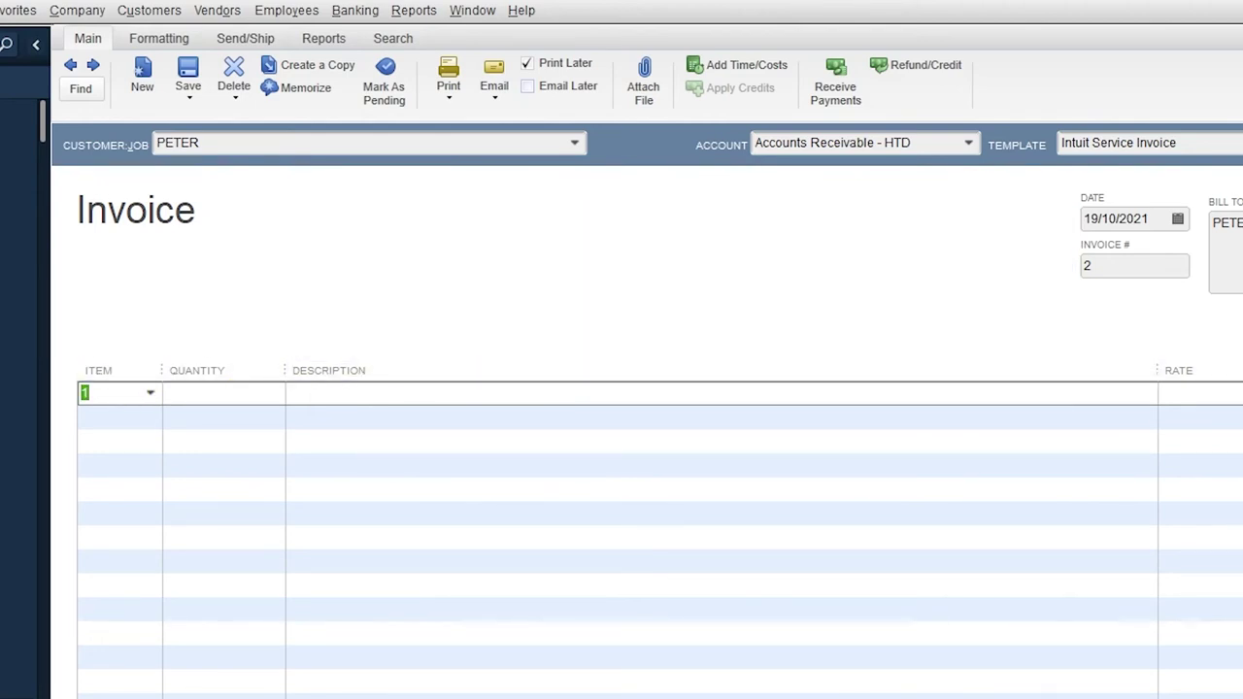
pyautogui.write('h')
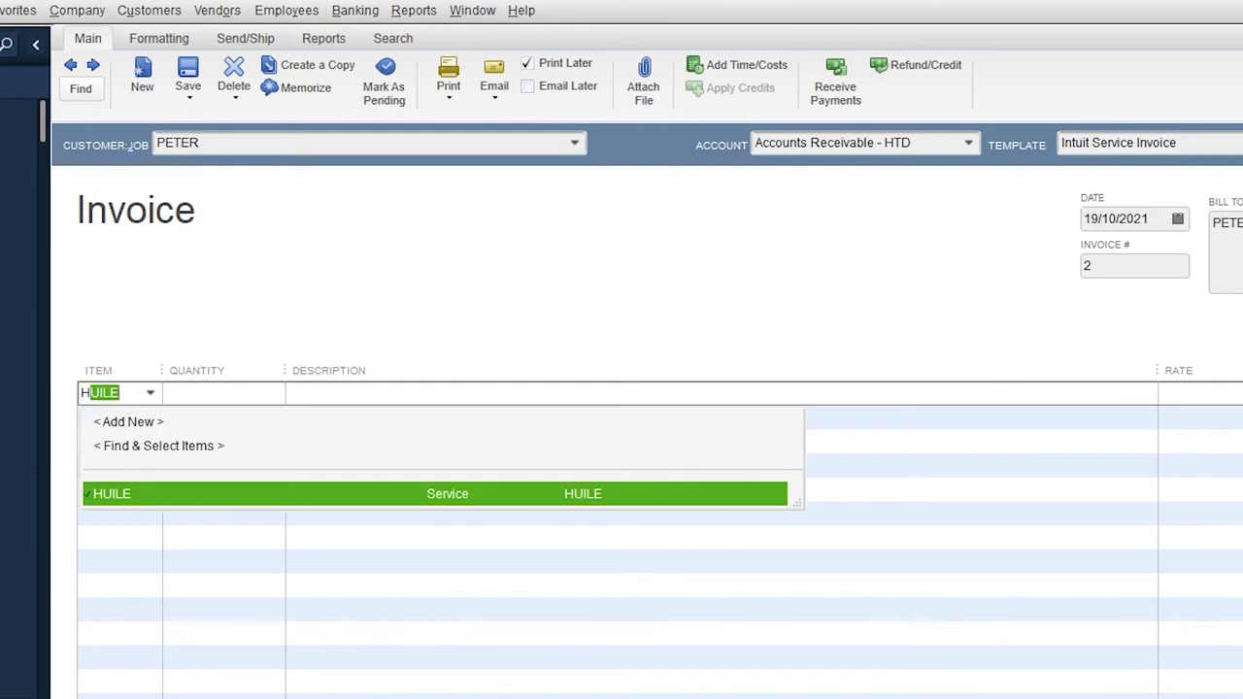
pyautogui.press('BackSpace')
pyautogui.press('BackSpace')
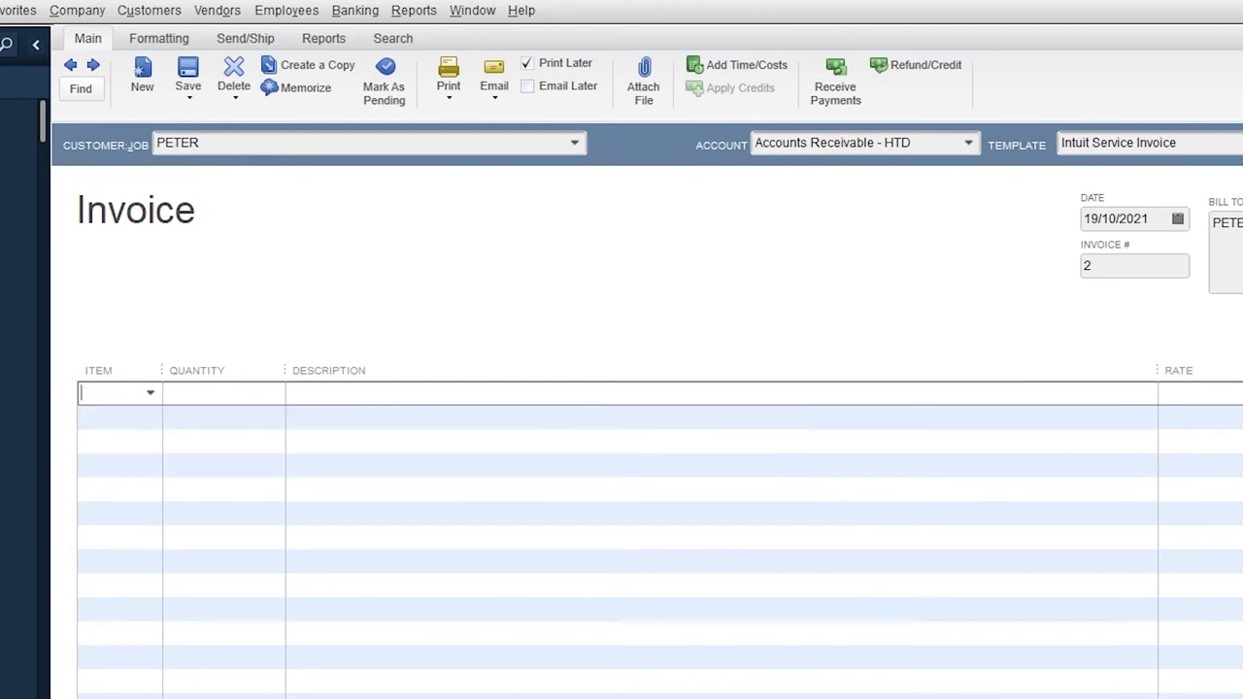
# Add PAIN with quantity 1 and HUILE with quantity 1 to PETER's invoice.
pyautogui.click(149, 395)
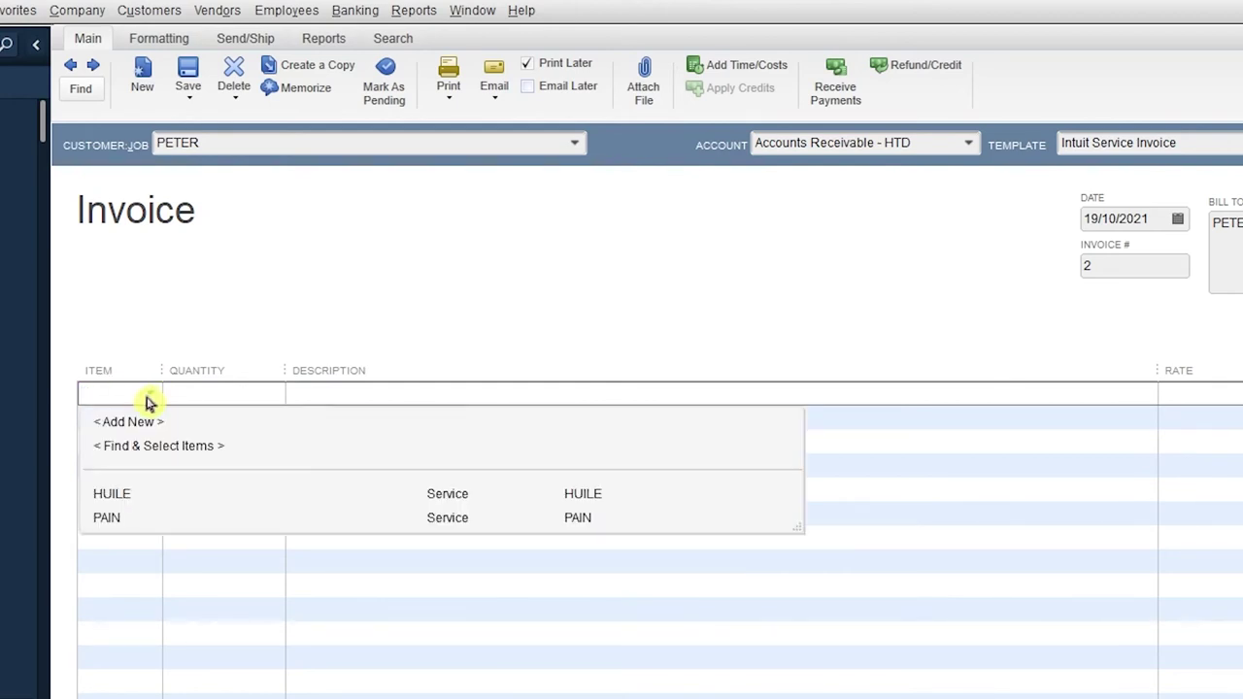
pyautogui.click(106, 518)
pyautogui.click(221, 392)
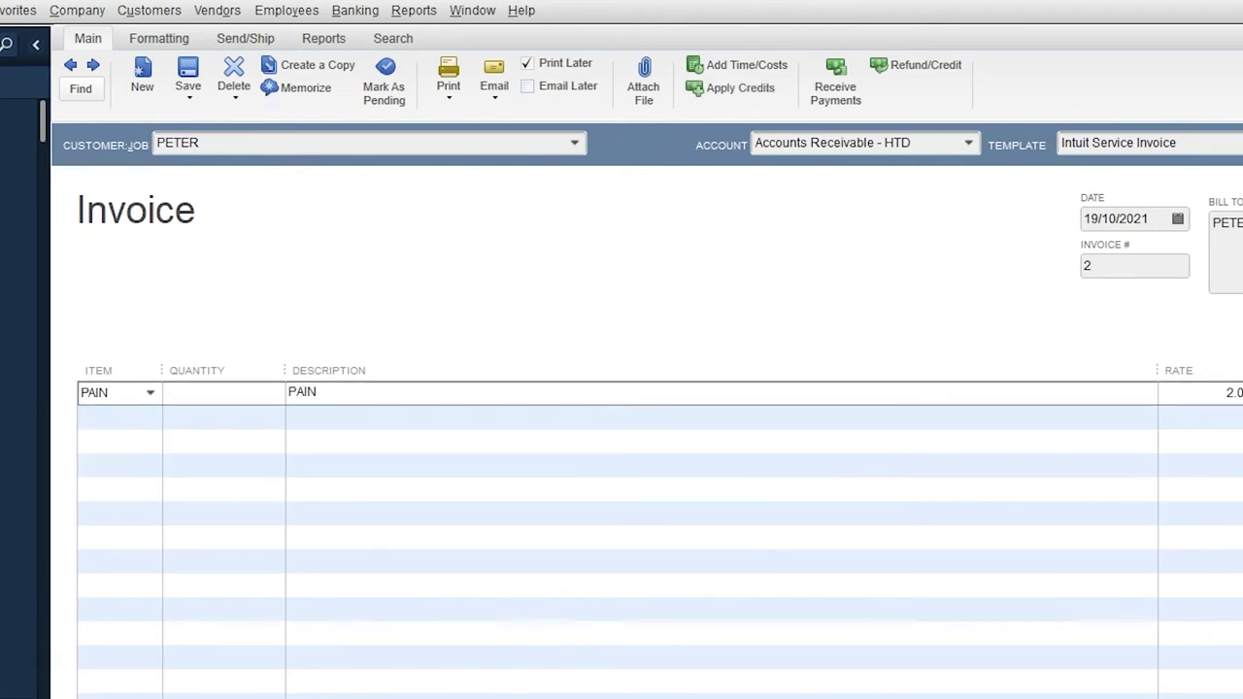
pyautogui.write('1')
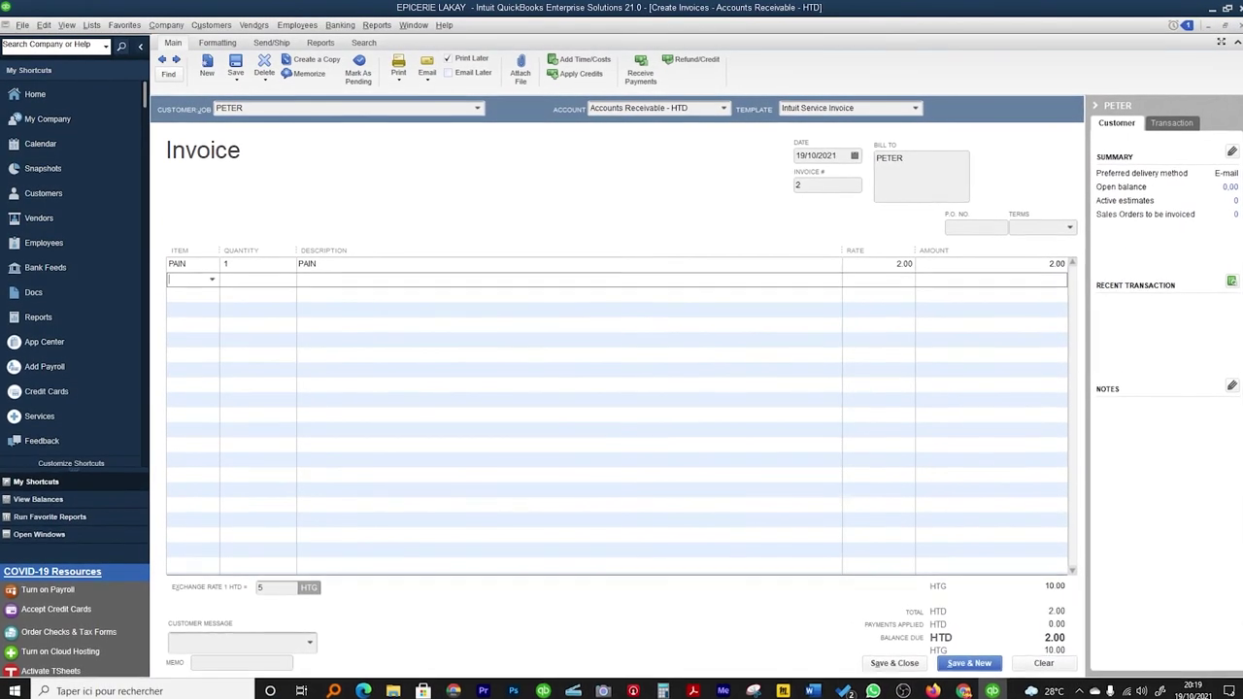
pyautogui.write('HUILE')
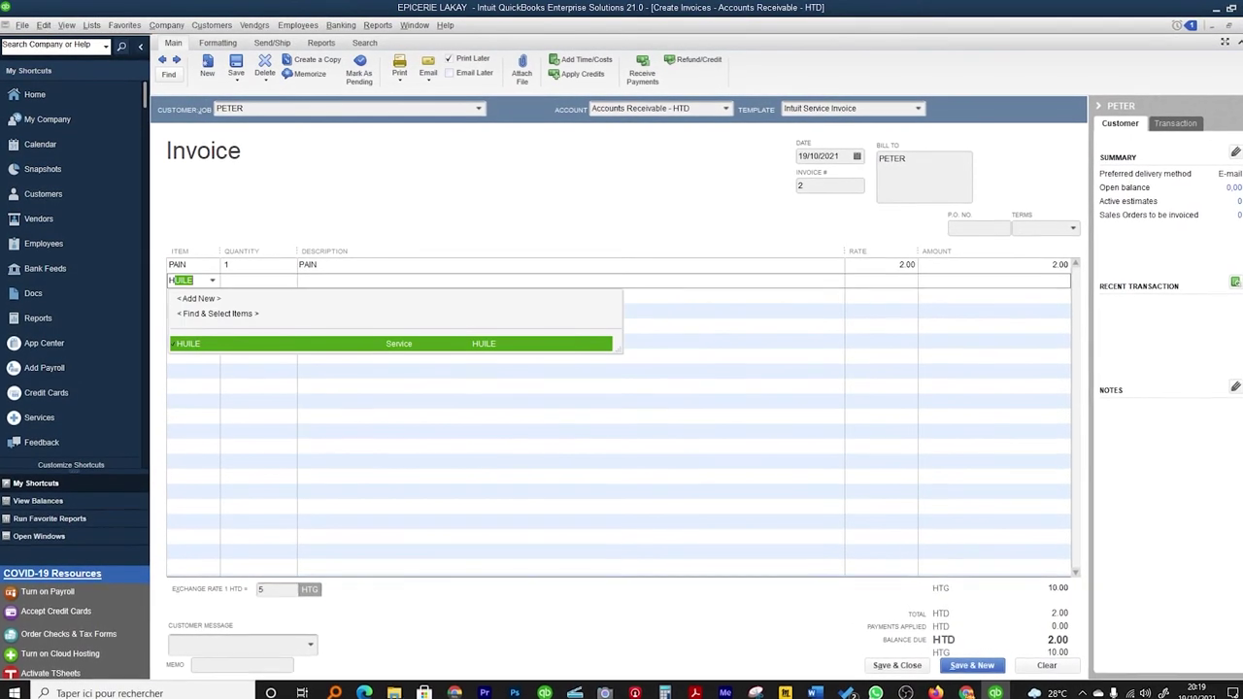
pyautogui.press('Tab')
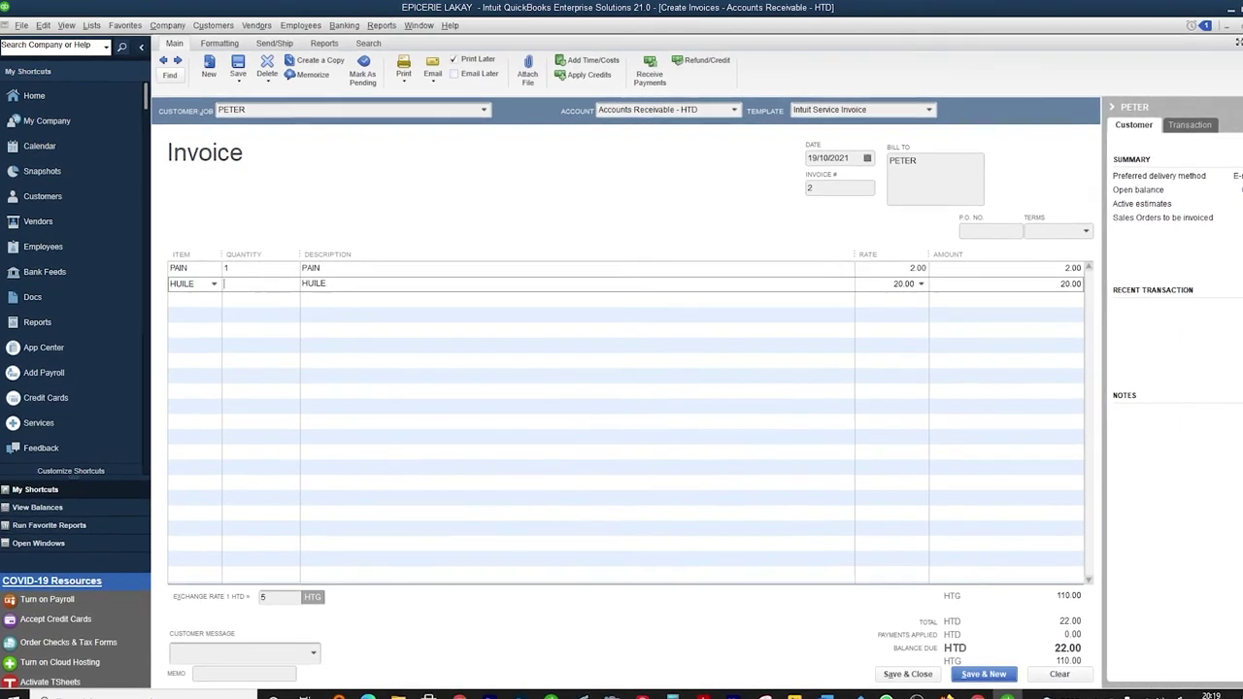
pyautogui.write('1')
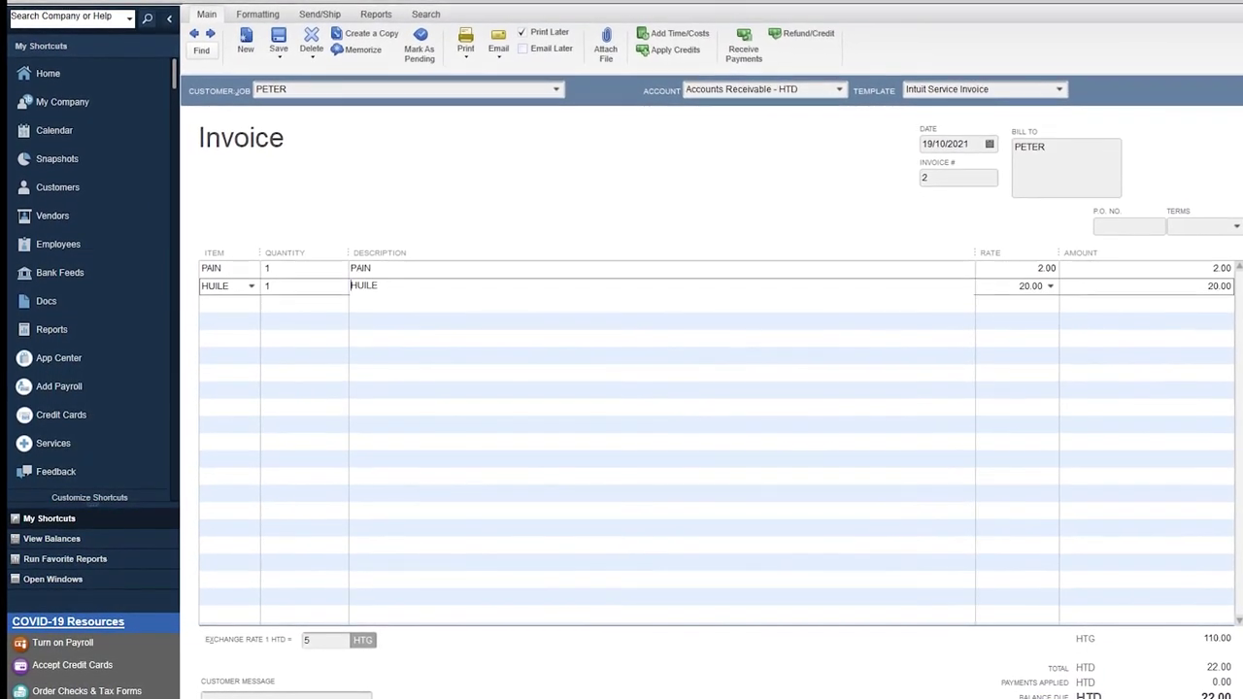
# Preview PETER's printed invoice to check the HTD 22.00 total.
pyautogui.click(260, 7)
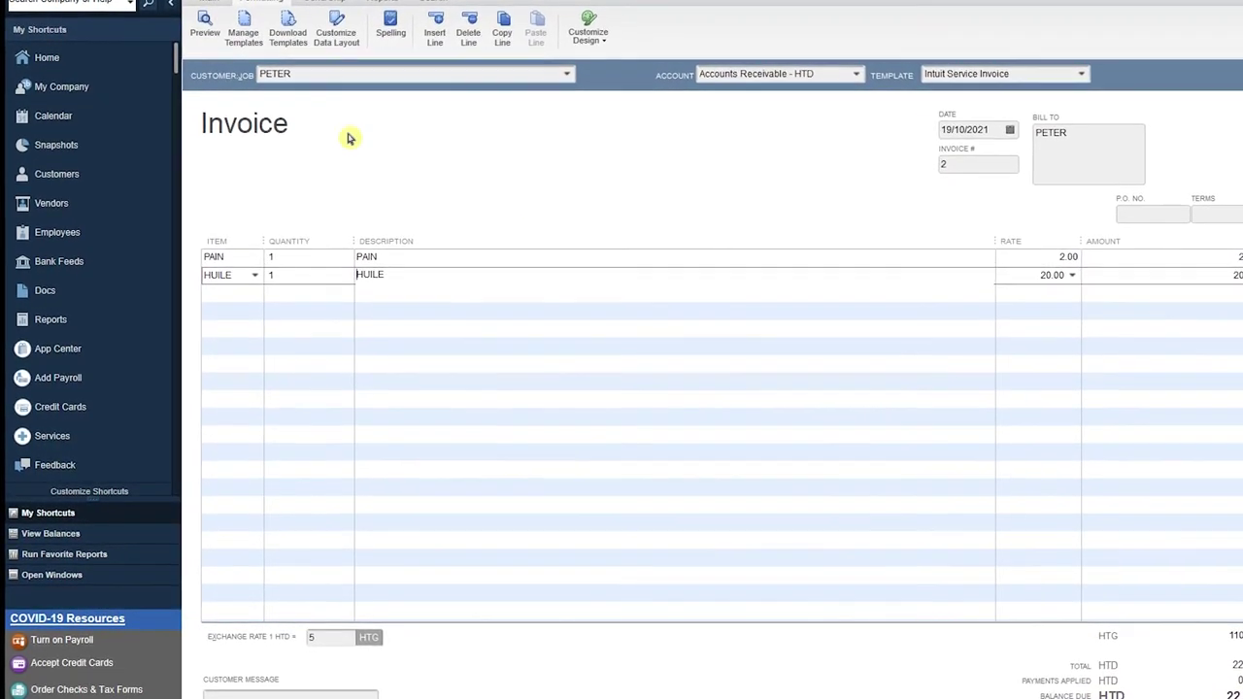
pyautogui.click(206, 20)
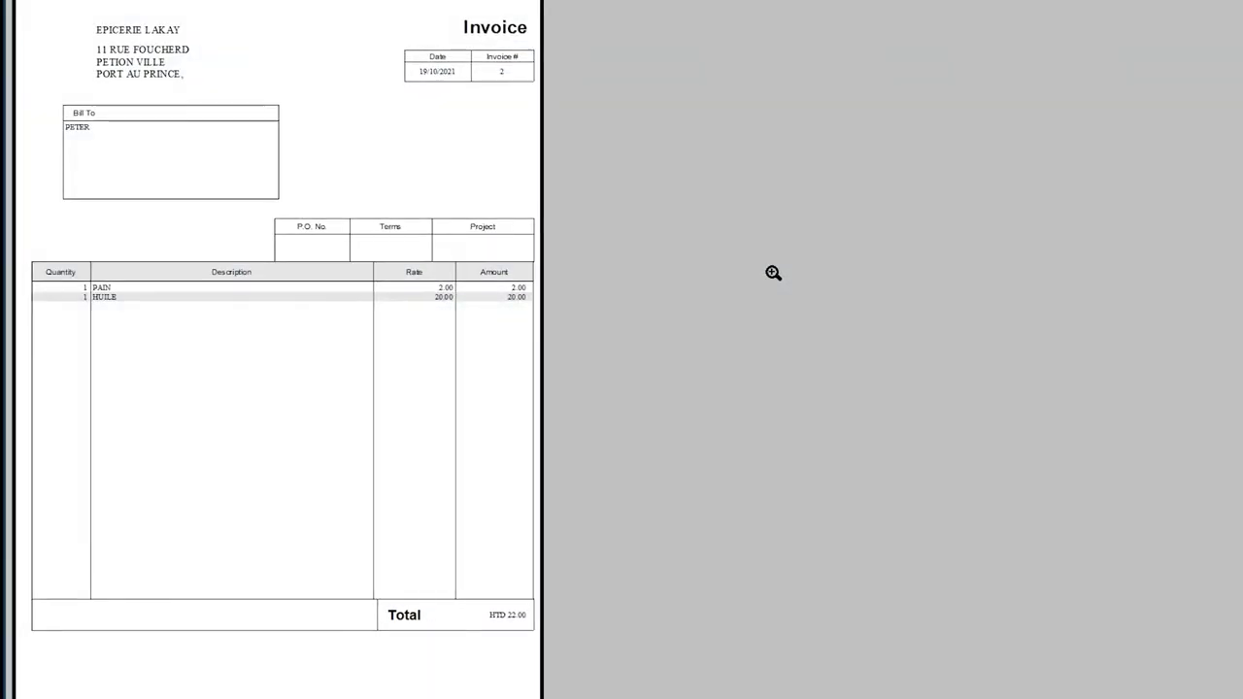
pyautogui.click(513, 622)
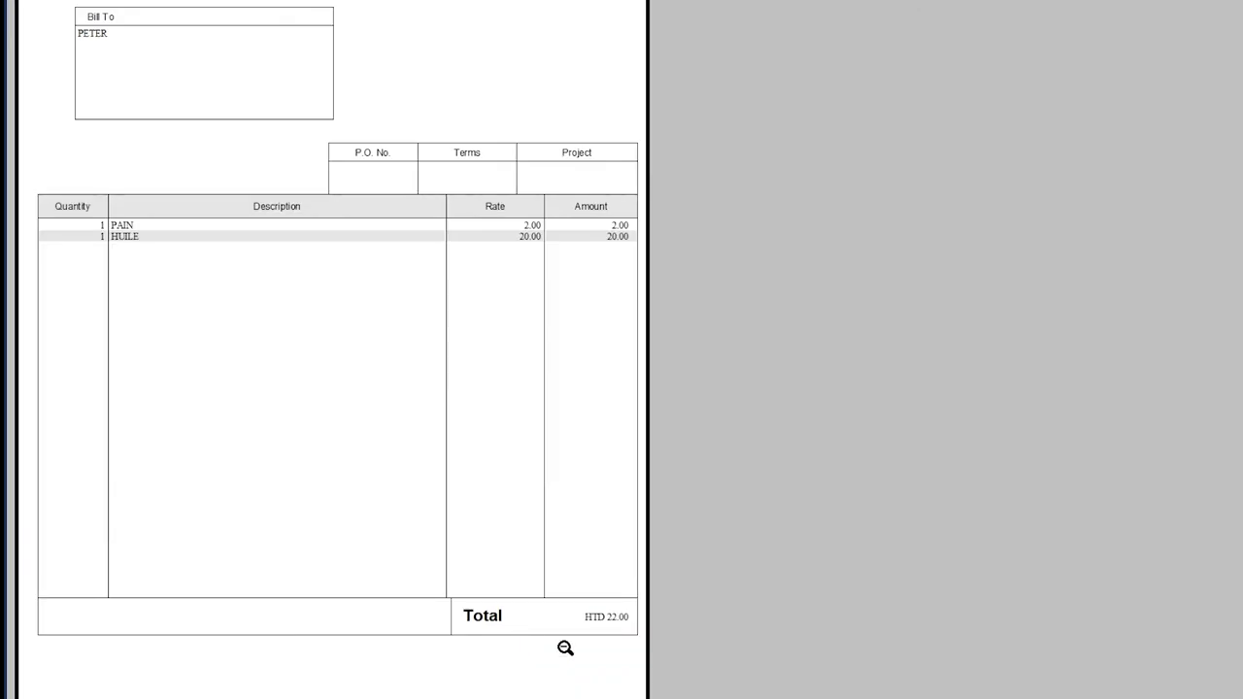
pyautogui.press('Escape')
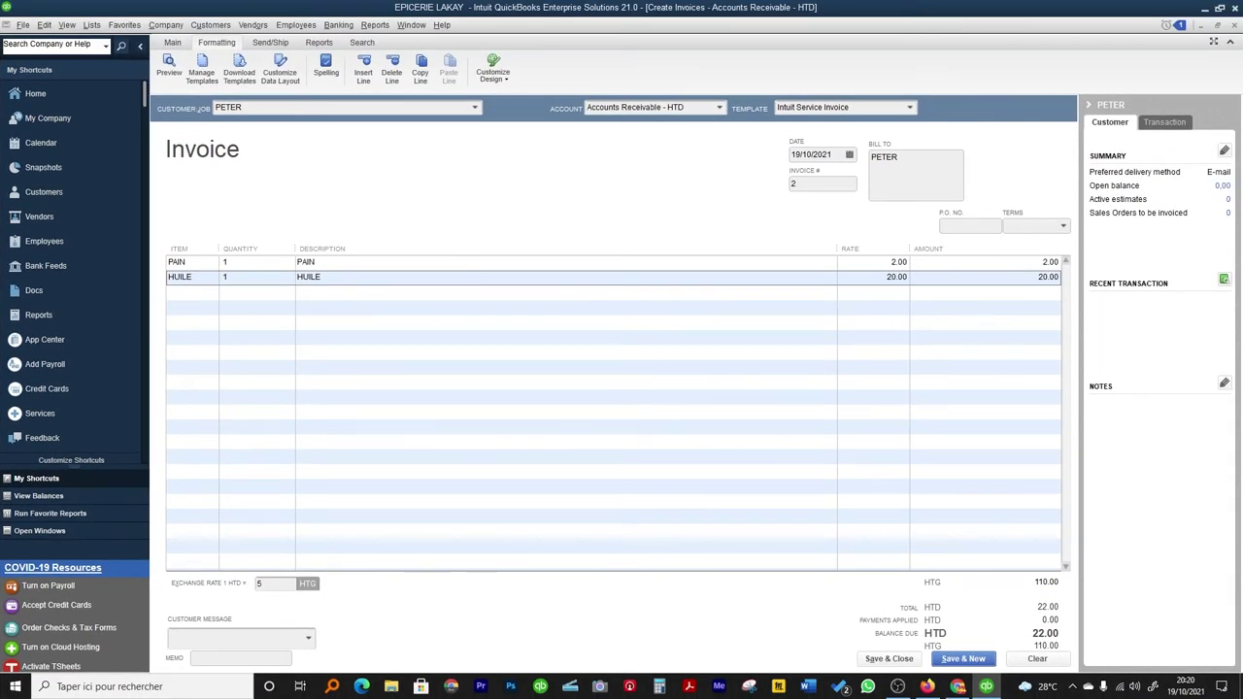
# Save PETER's invoice and bring up the actions for customer PETER 2.
pyautogui.click(884, 661)
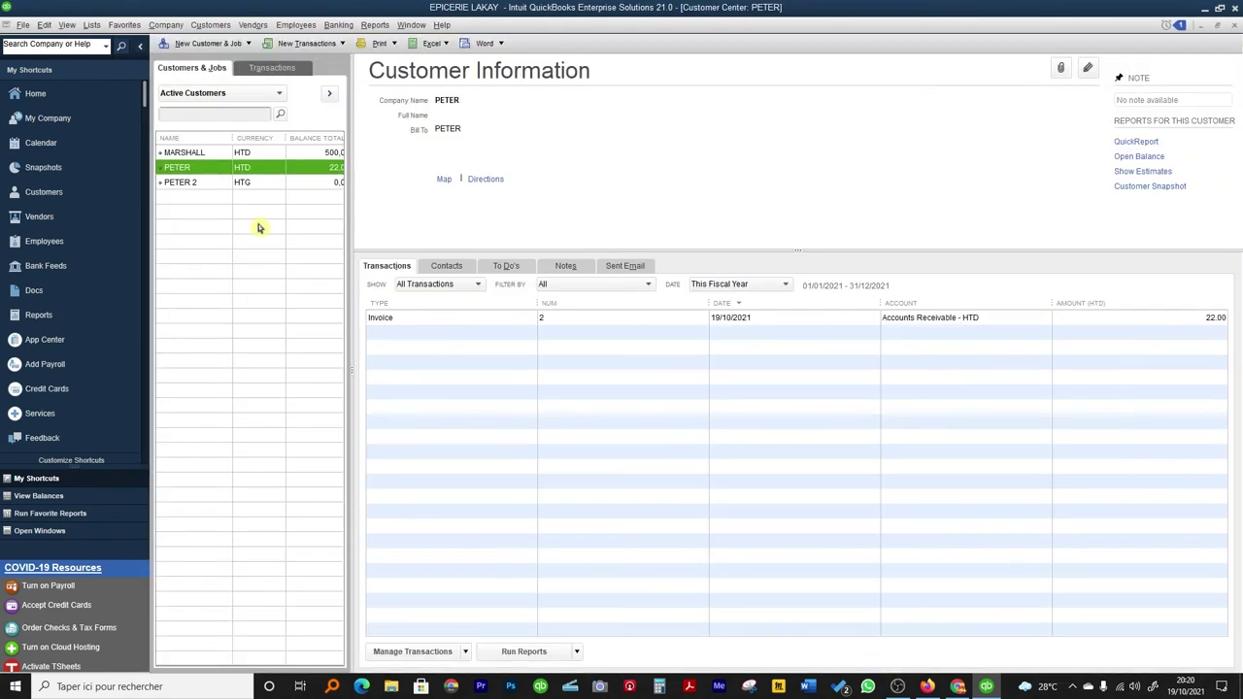
pyautogui.click(191, 183)
pyautogui.rightClick(192, 185)
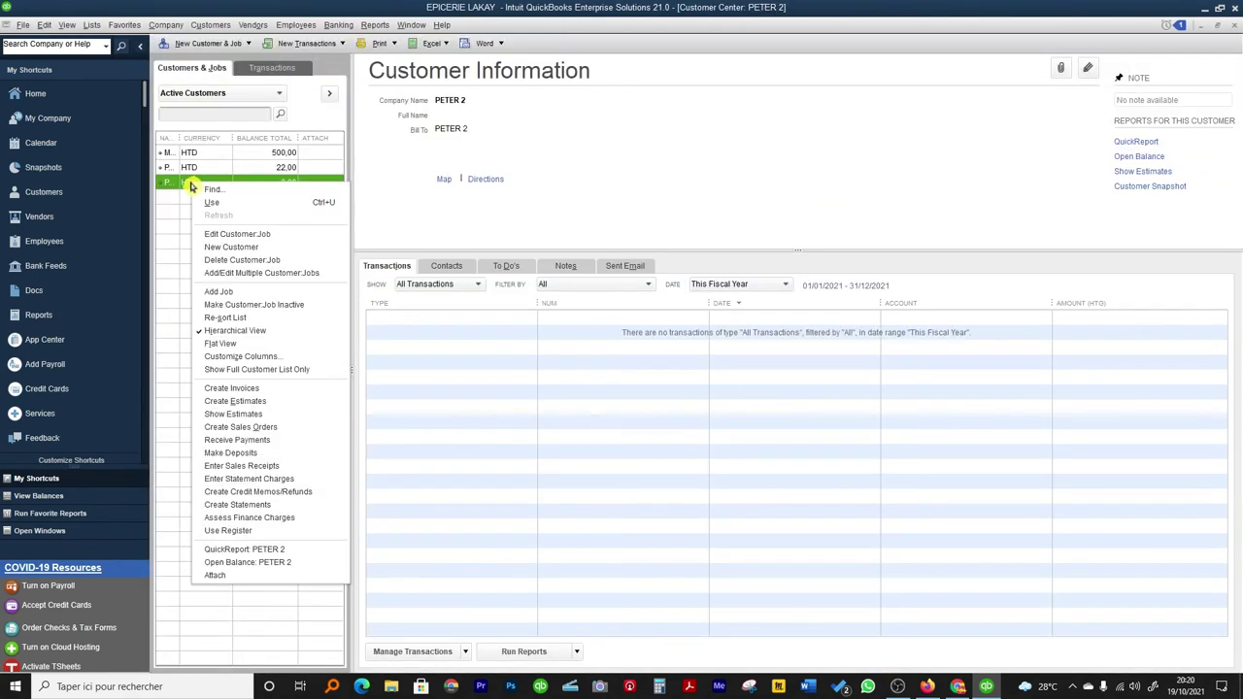
# Create an invoice for PETER 2 with PAIN quantity 1 and HUILE quantity 1.
pyautogui.click(242, 389)
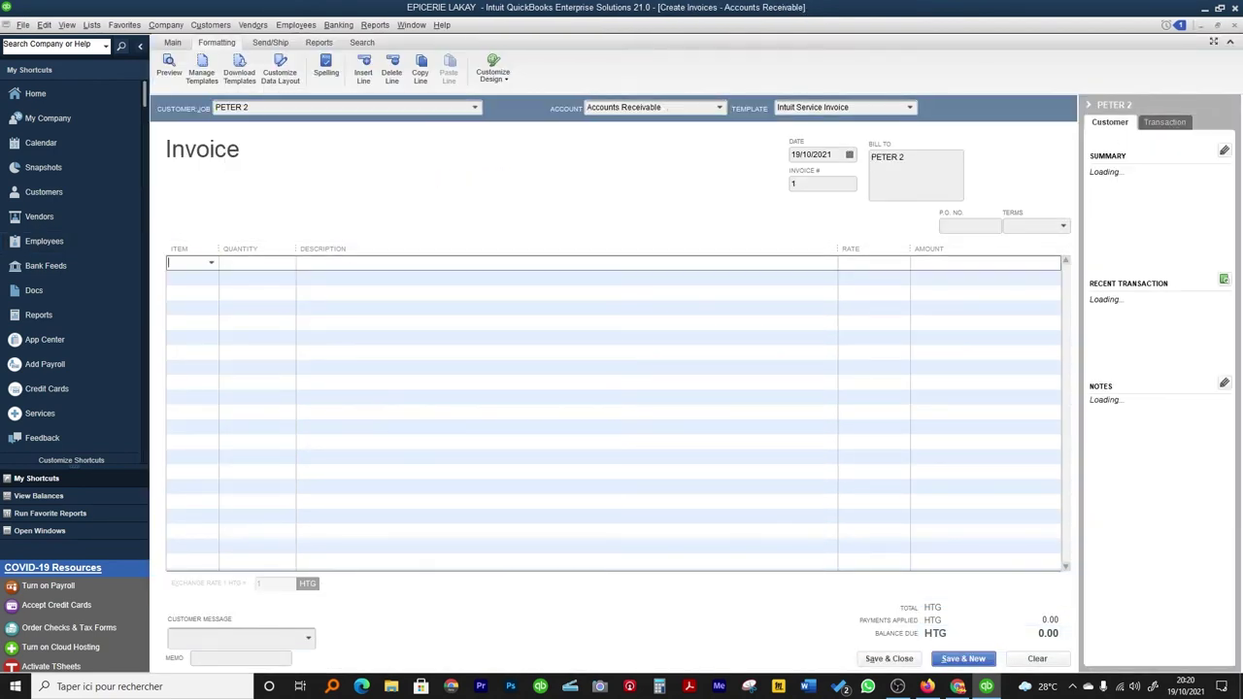
pyautogui.write('PAIN')
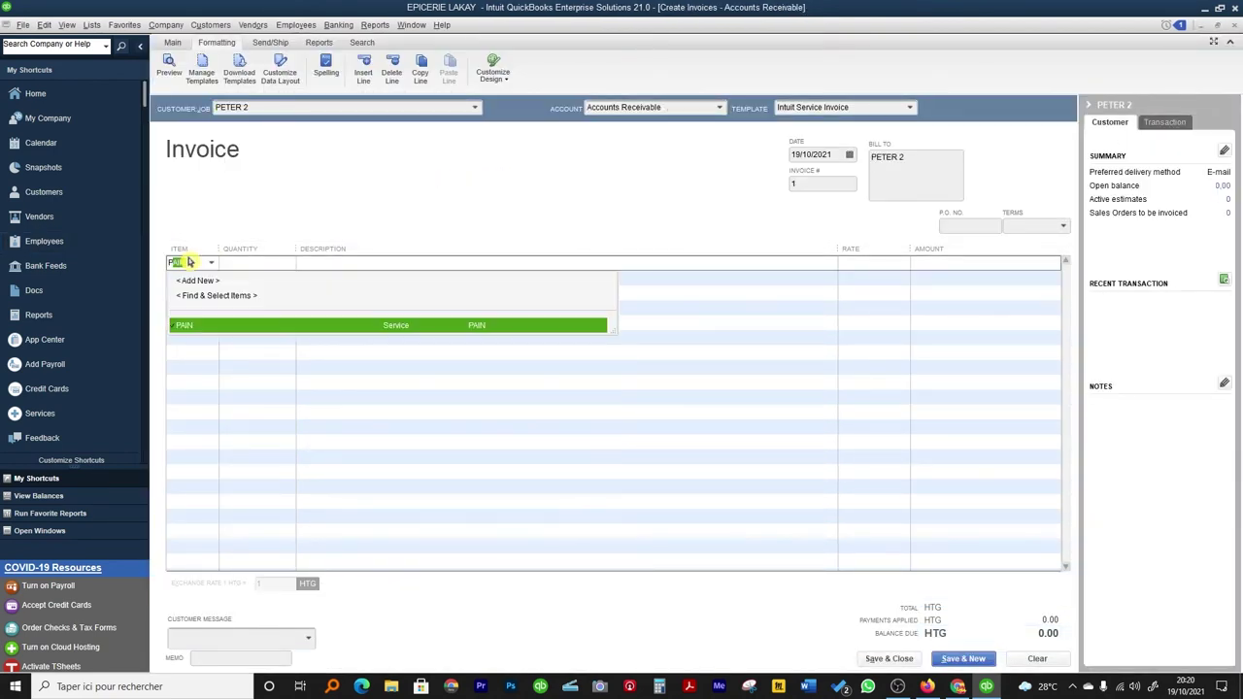
pyautogui.press('Tab')
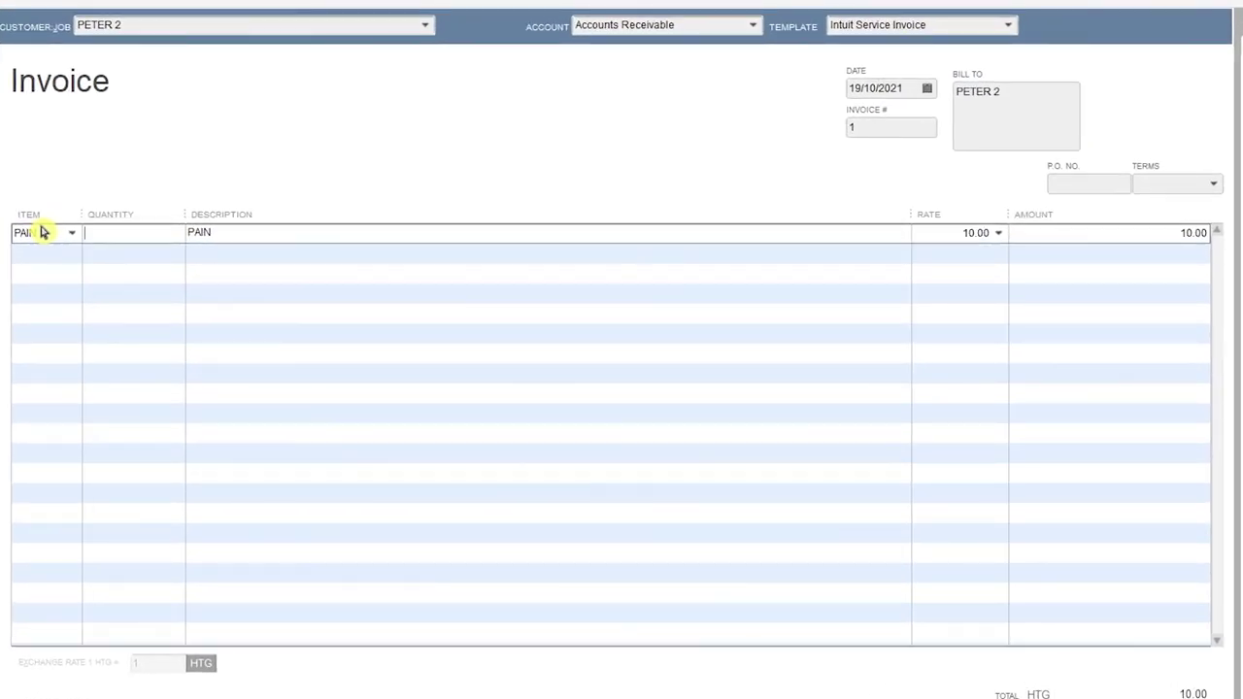
pyautogui.press('Tab')
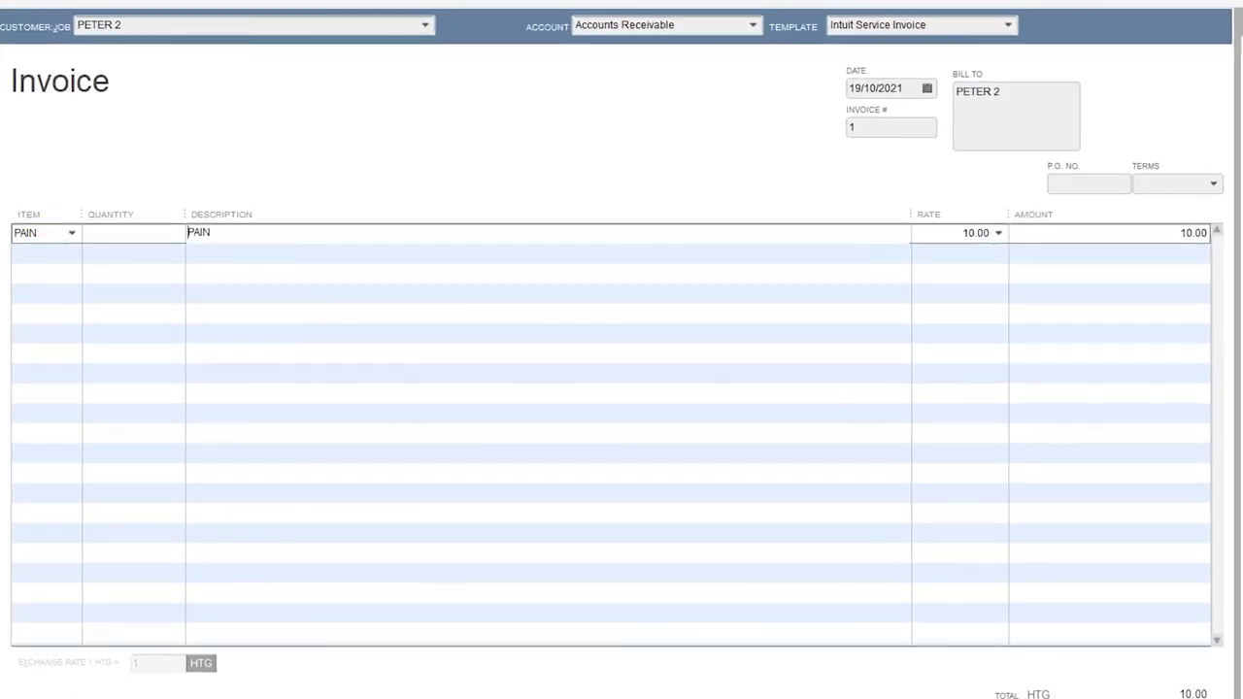
pyautogui.click(85, 232)
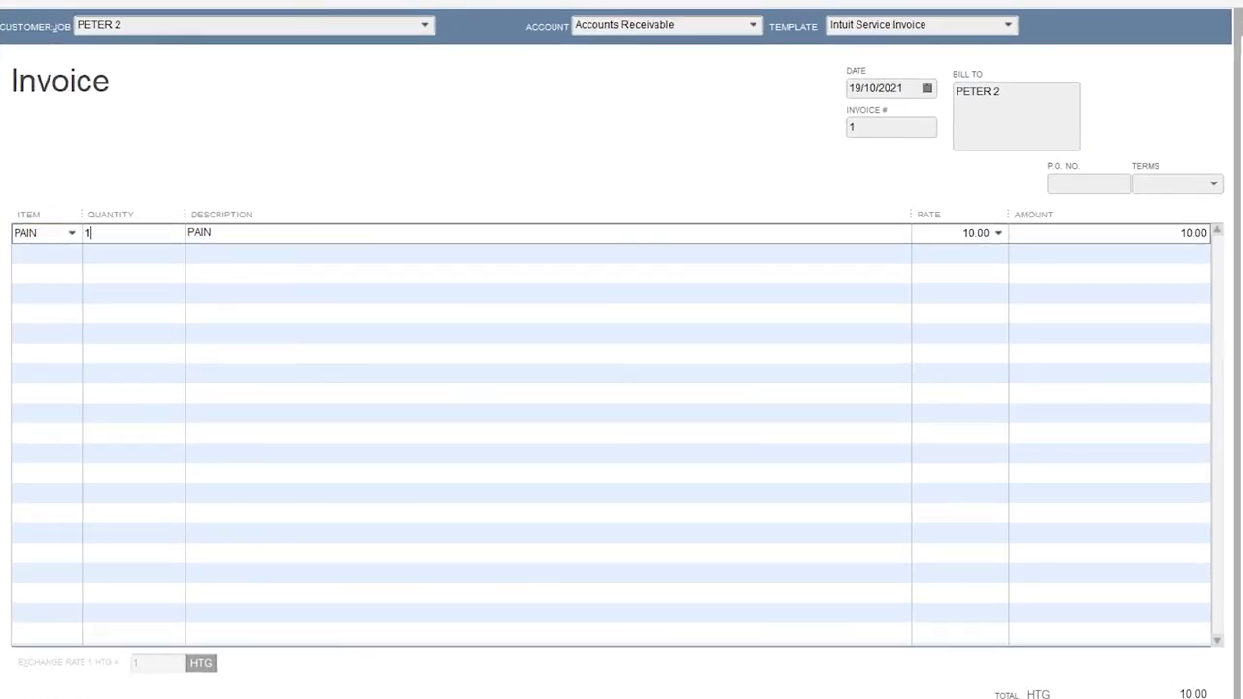
pyautogui.press('Tab')
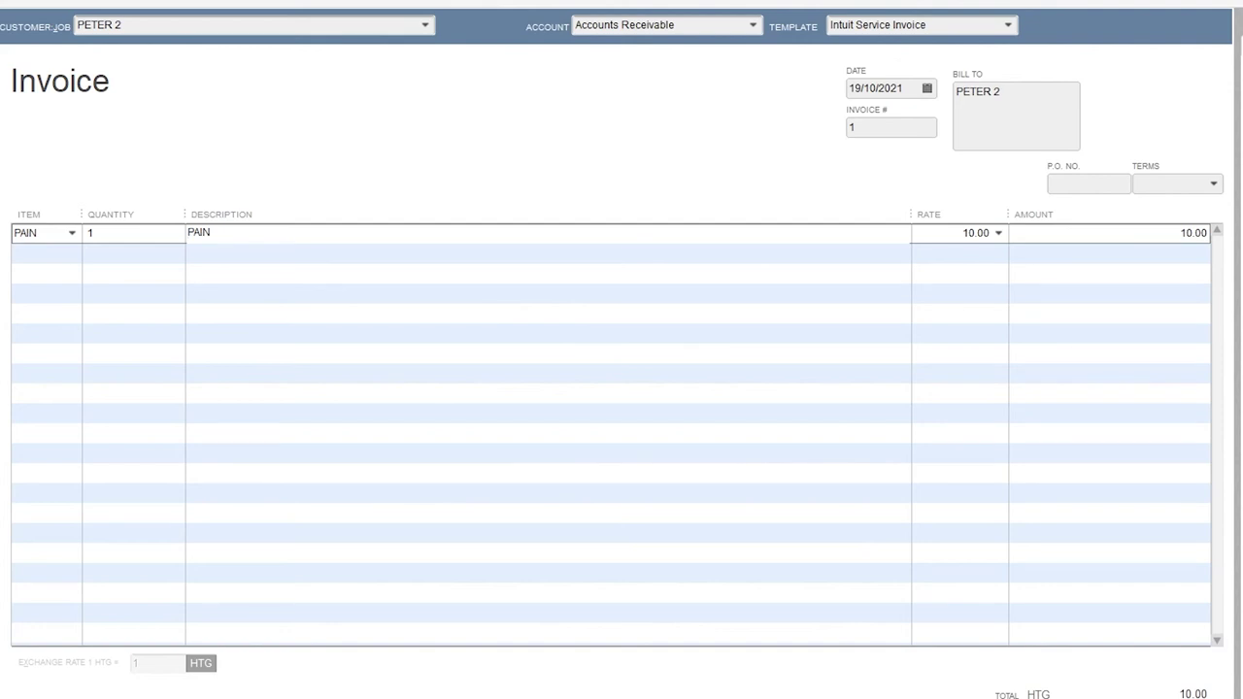
pyautogui.click(12, 257)
pyautogui.write('HUILE')
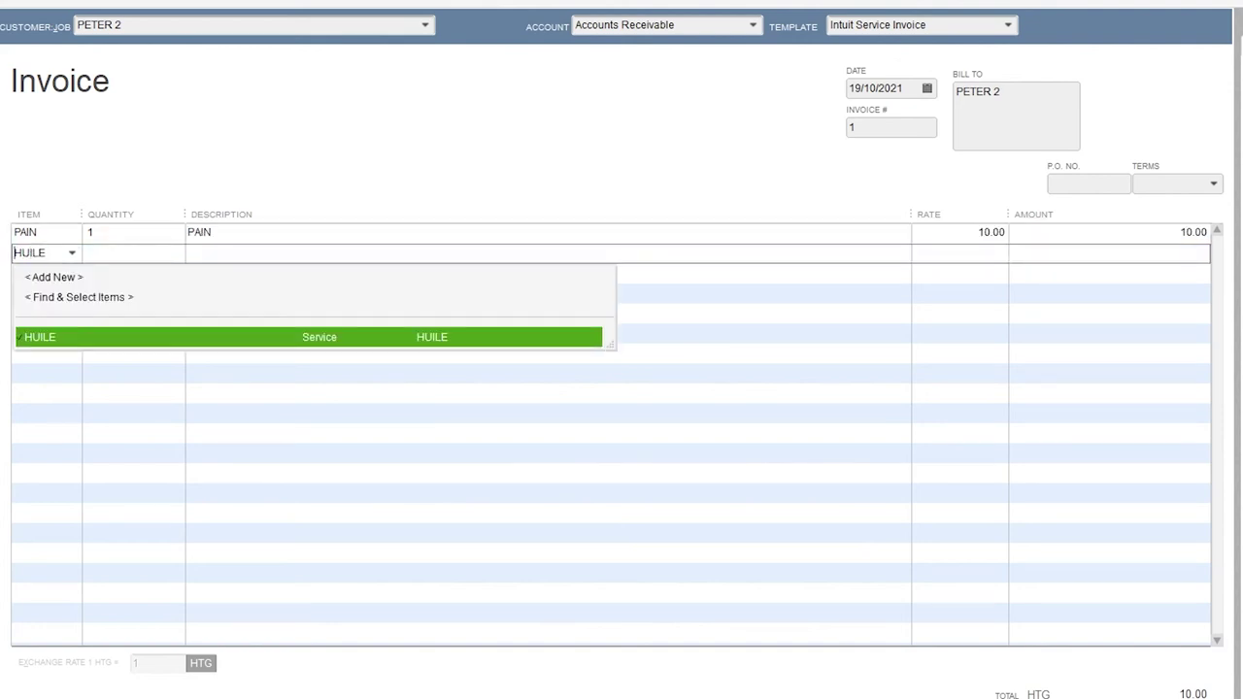
pyautogui.press('Tab')
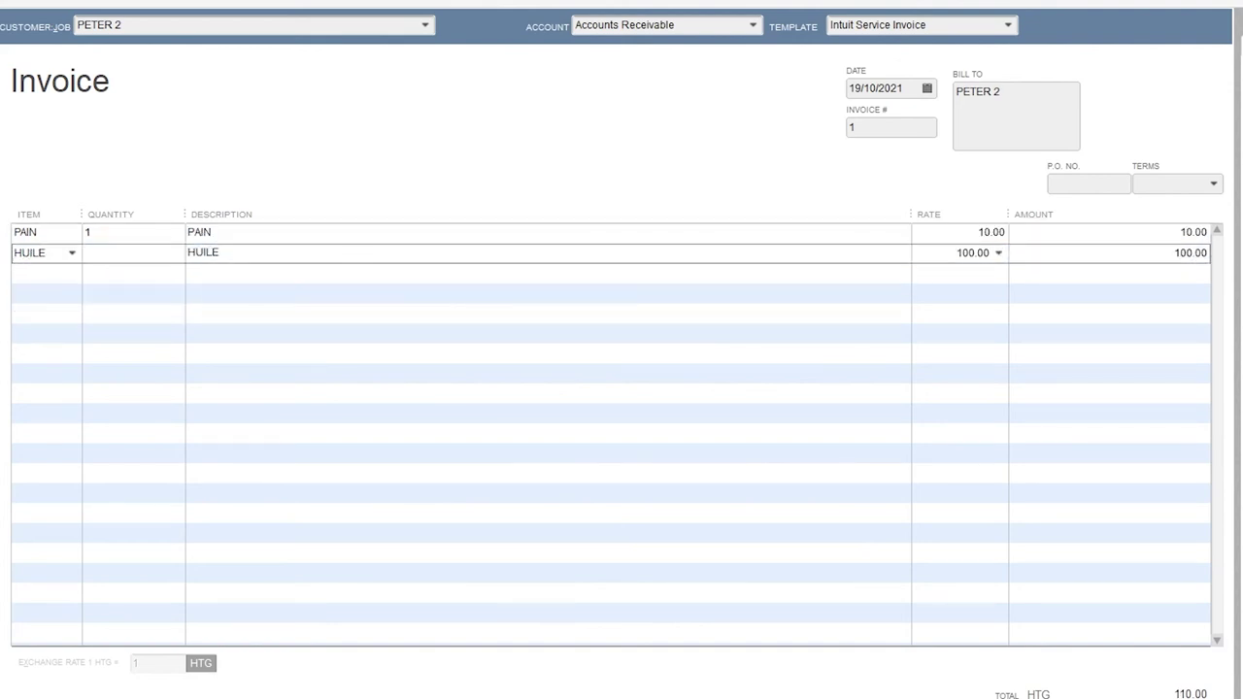
pyautogui.write('1')
pyautogui.press('Tab')
pyautogui.press('Tab')
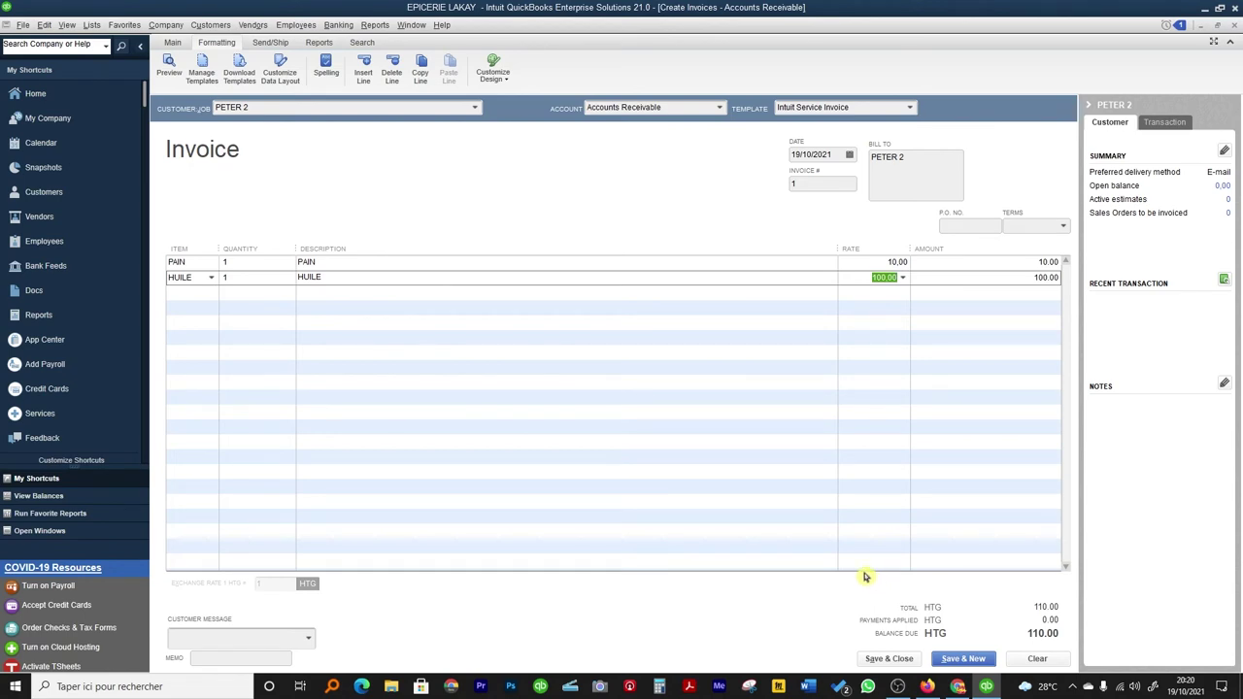
# Preview PETER 2's HTG 110.00 invoice, then save and close it.
pyautogui.click(170, 70)
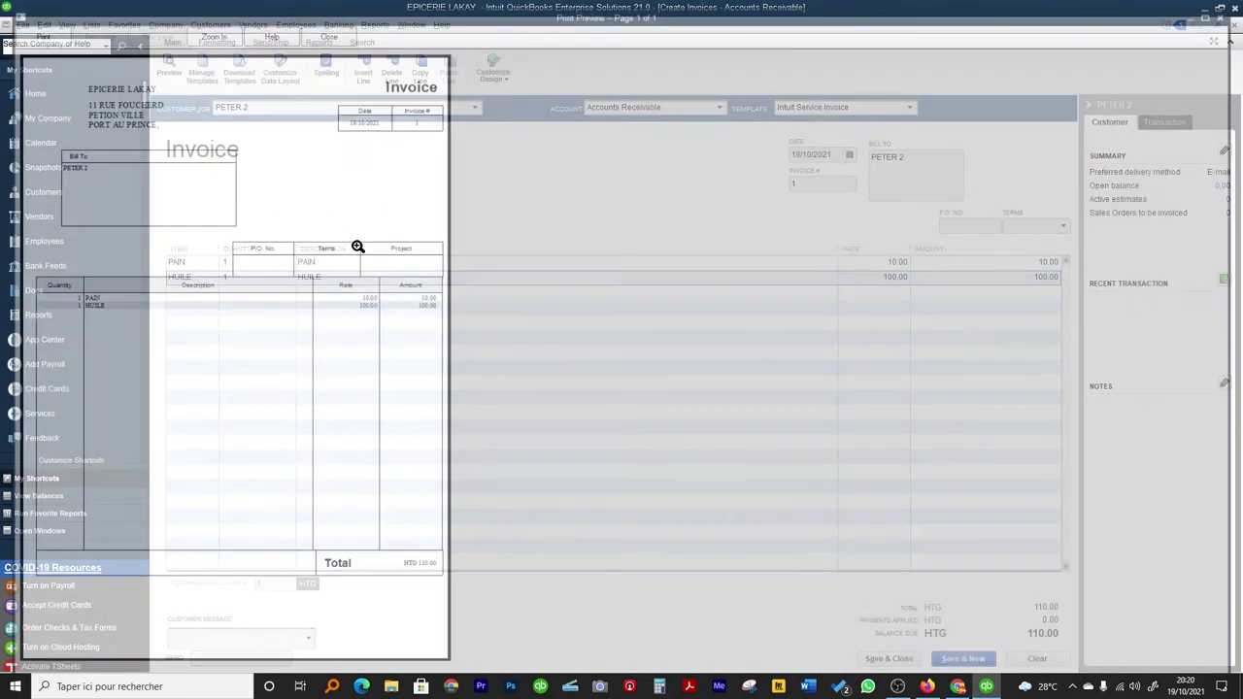
pyautogui.click(404, 571)
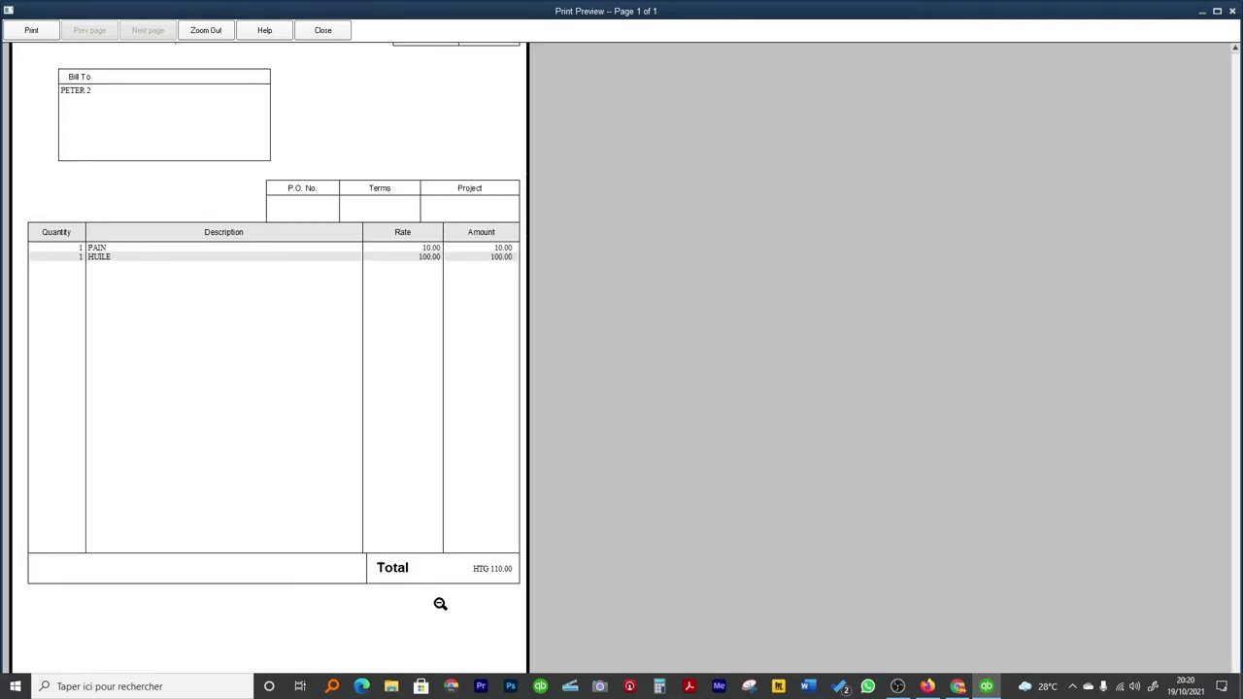
pyautogui.click(322, 30)
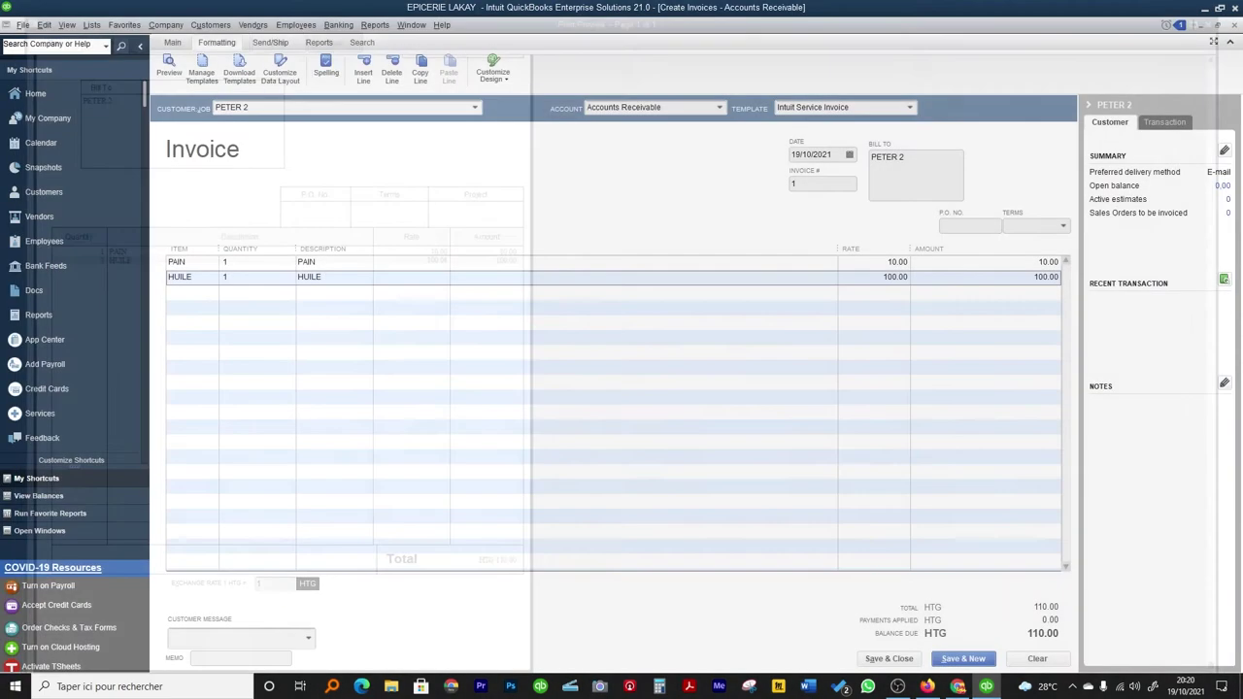
pyautogui.click(895, 661)
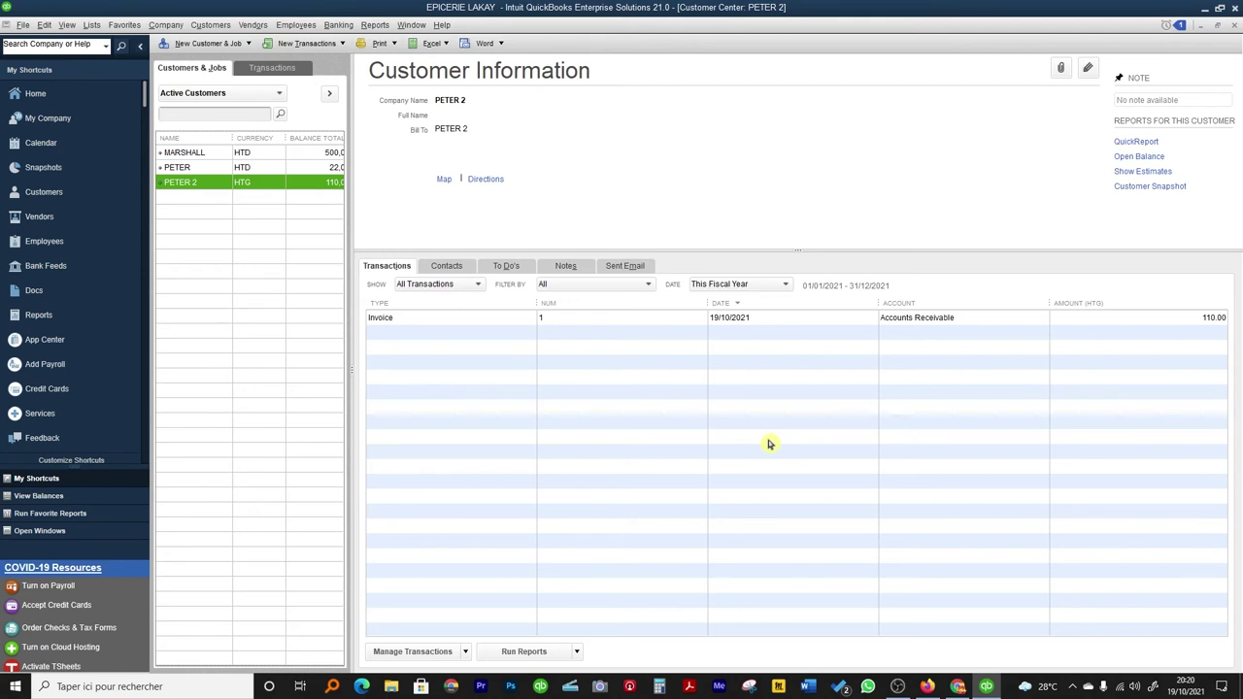
# Close the customer list and open the standard Profit & Loss report.
pyautogui.click(1234, 24)
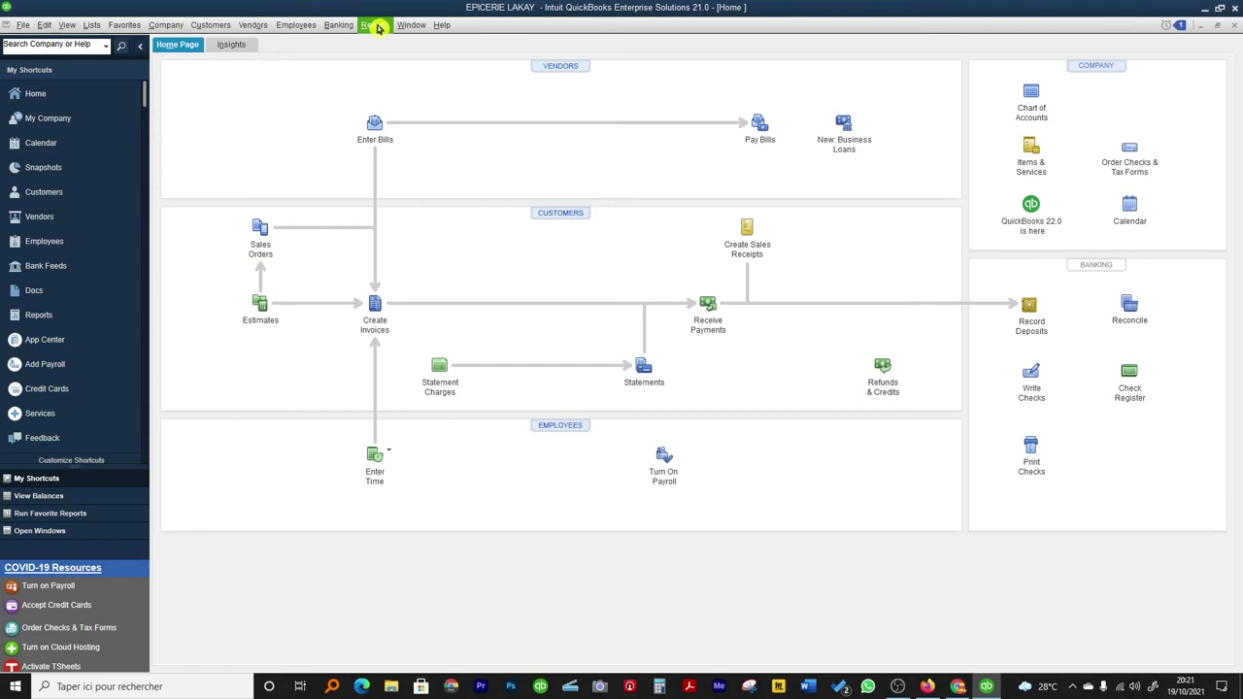
pyautogui.click(375, 25)
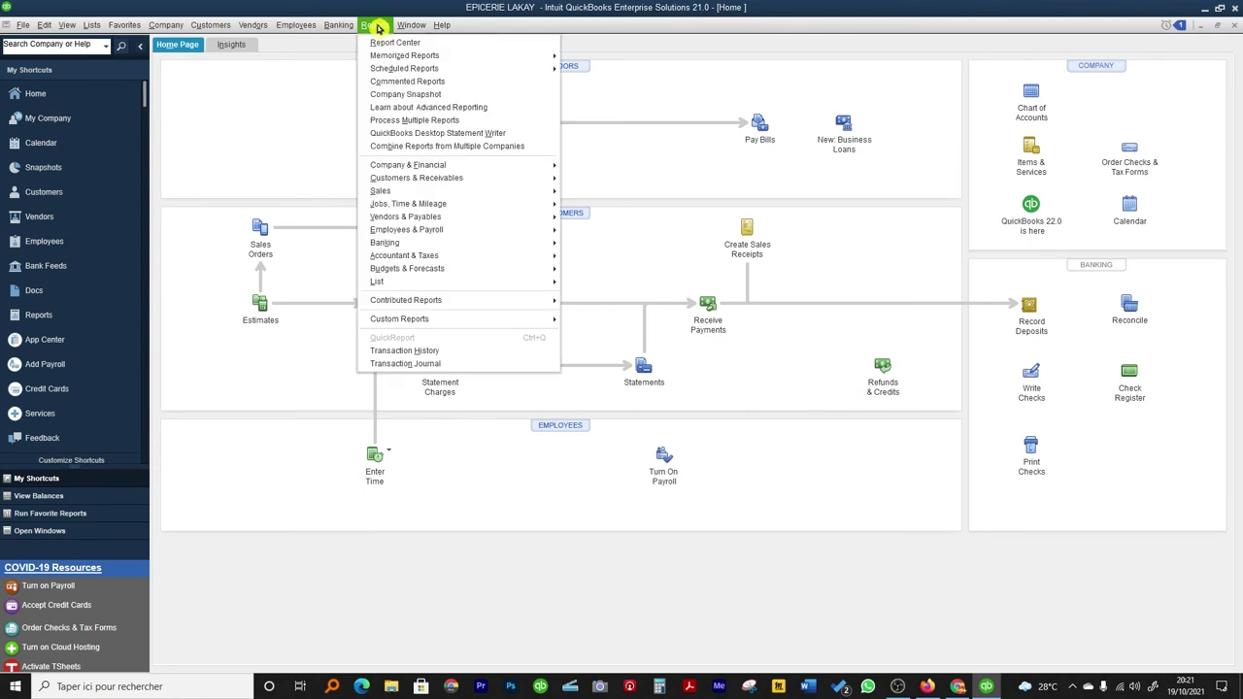
pyautogui.moveTo(403, 168)
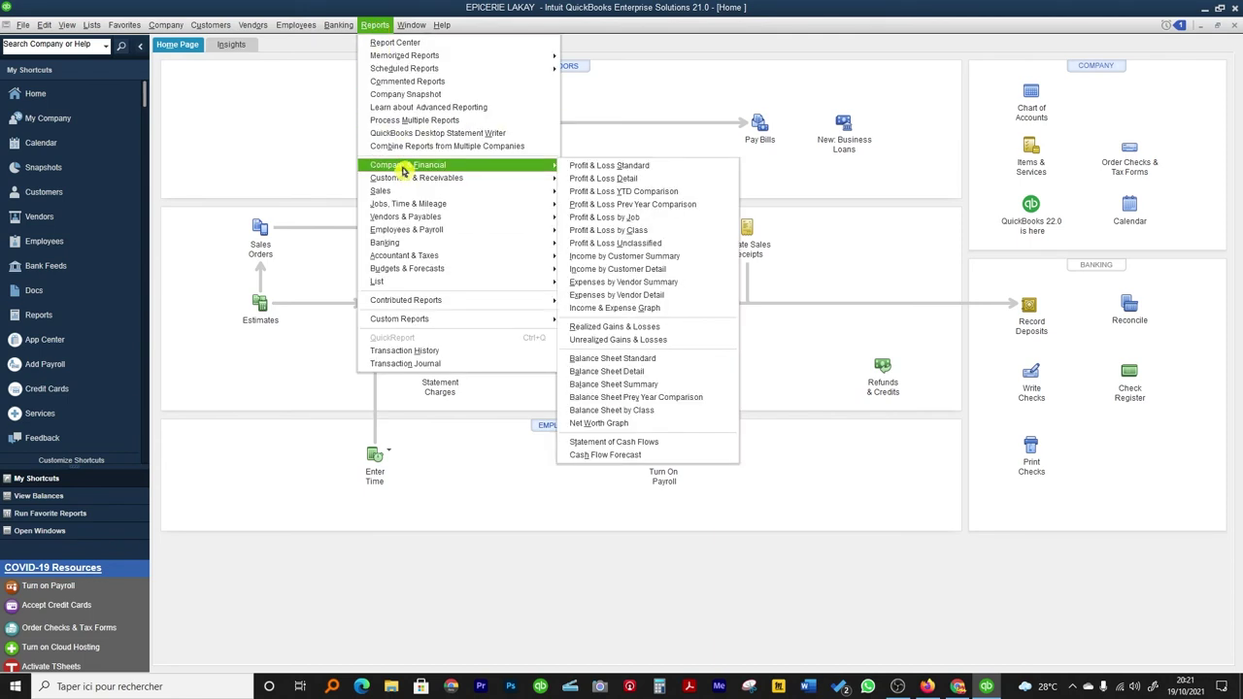
pyautogui.click(621, 167)
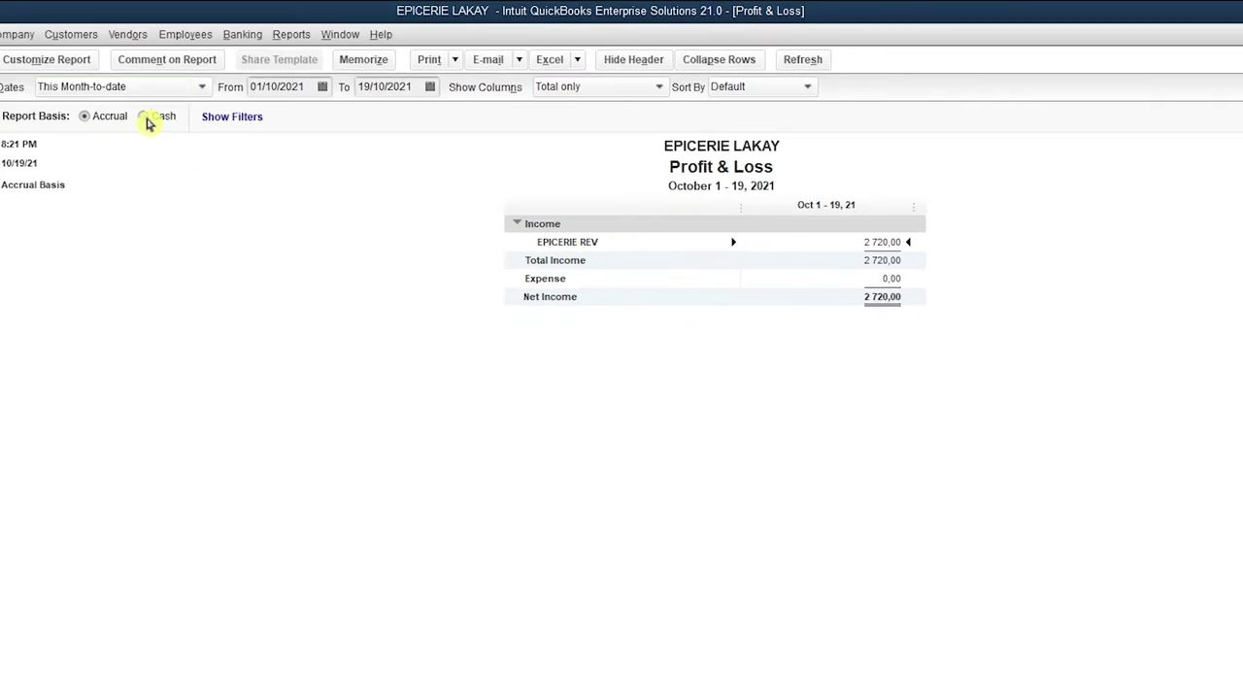
# Set the report's date range to All, then return to the Home page.
pyautogui.click(128, 87)
pyautogui.click(56, 111)
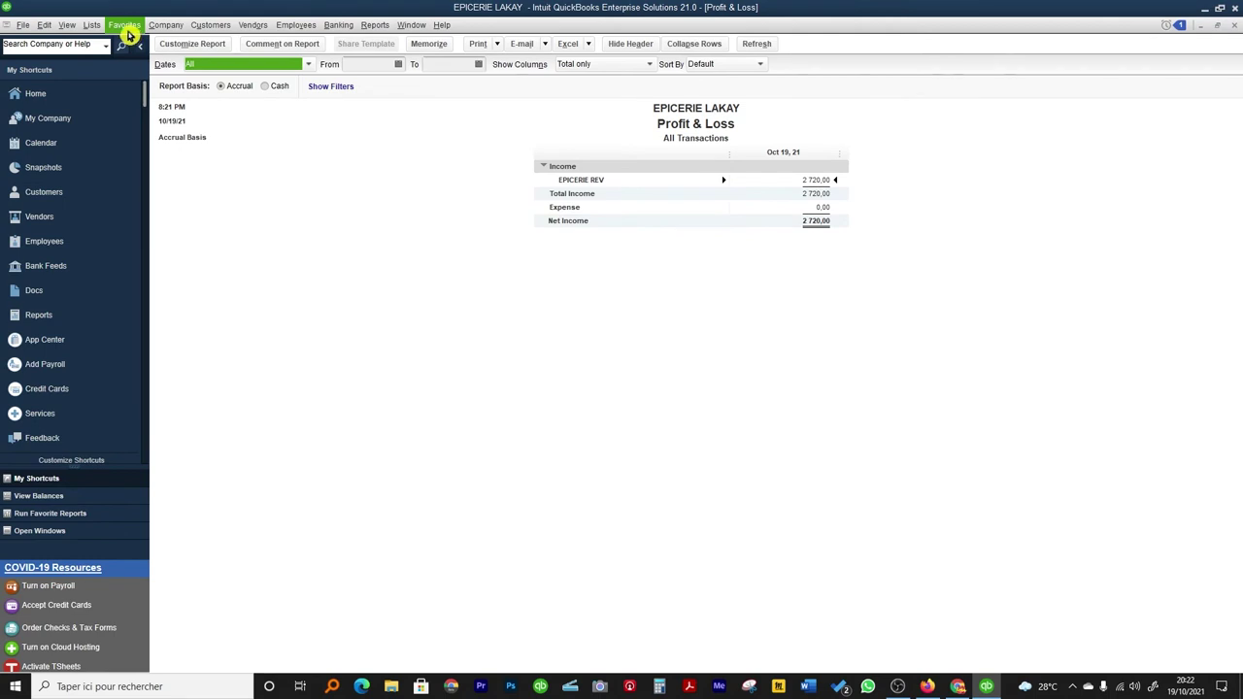
pyautogui.click(411, 225)
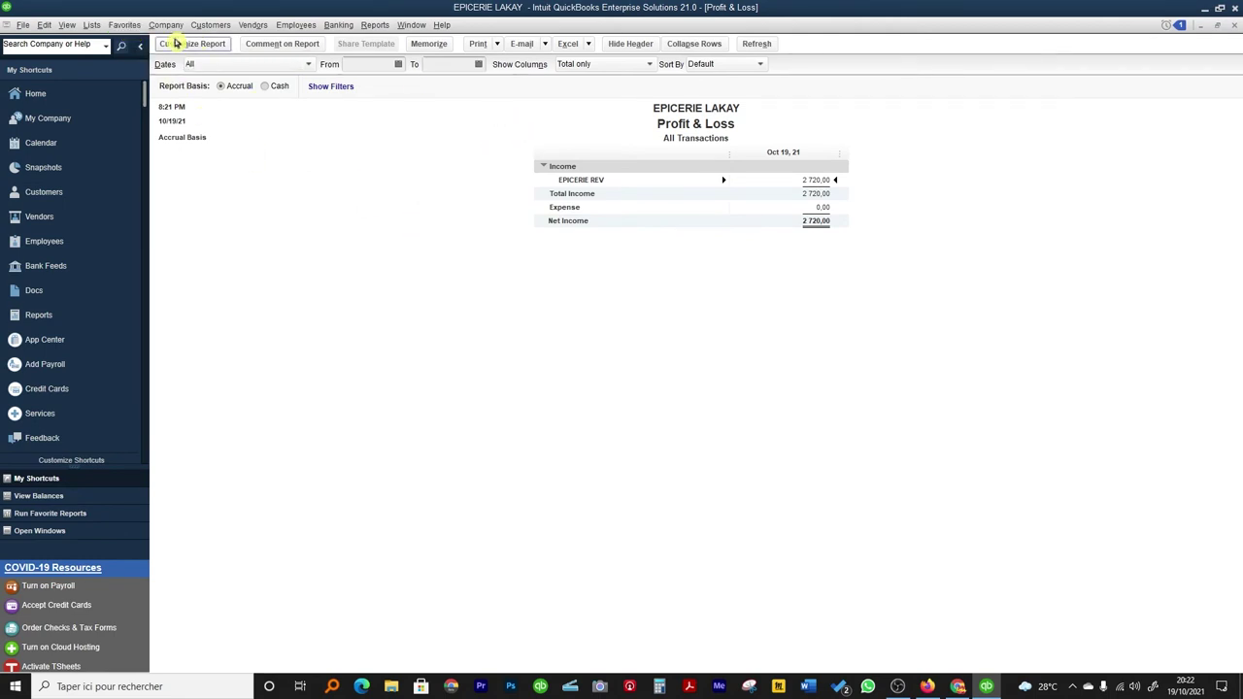
pyautogui.click(81, 95)
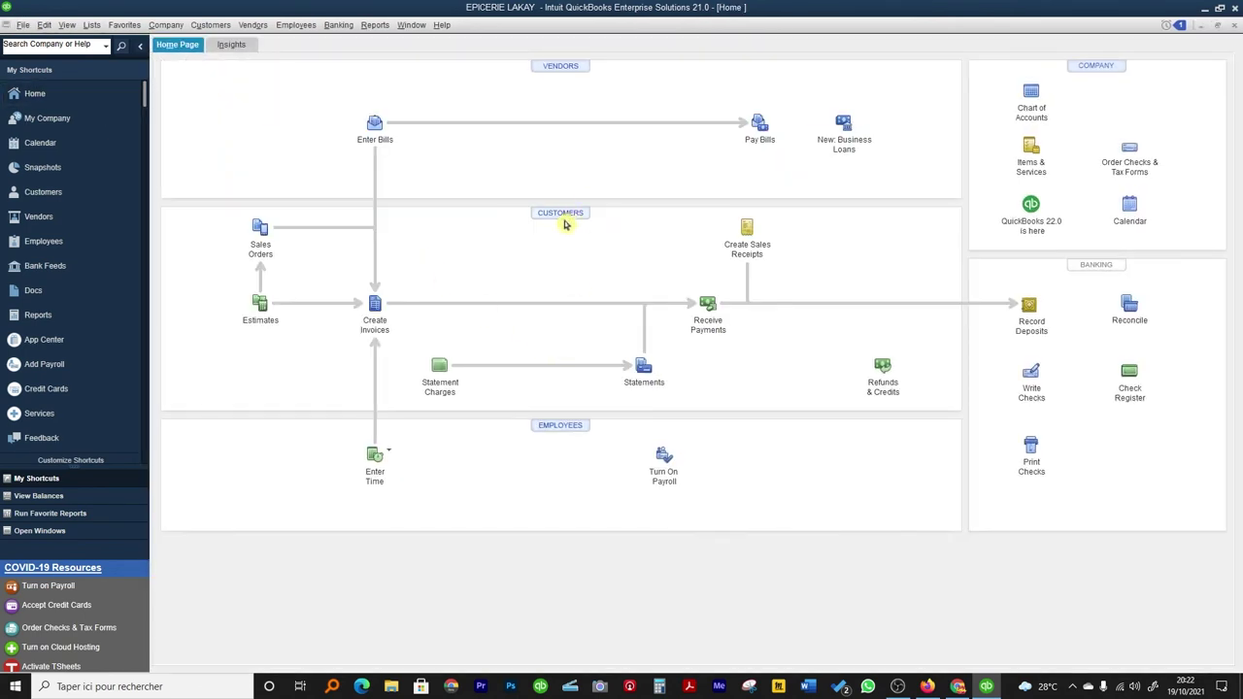
# Start a new customer in the Customer Center named JACQUES, with company JACQUES.
pyautogui.click(569, 213)
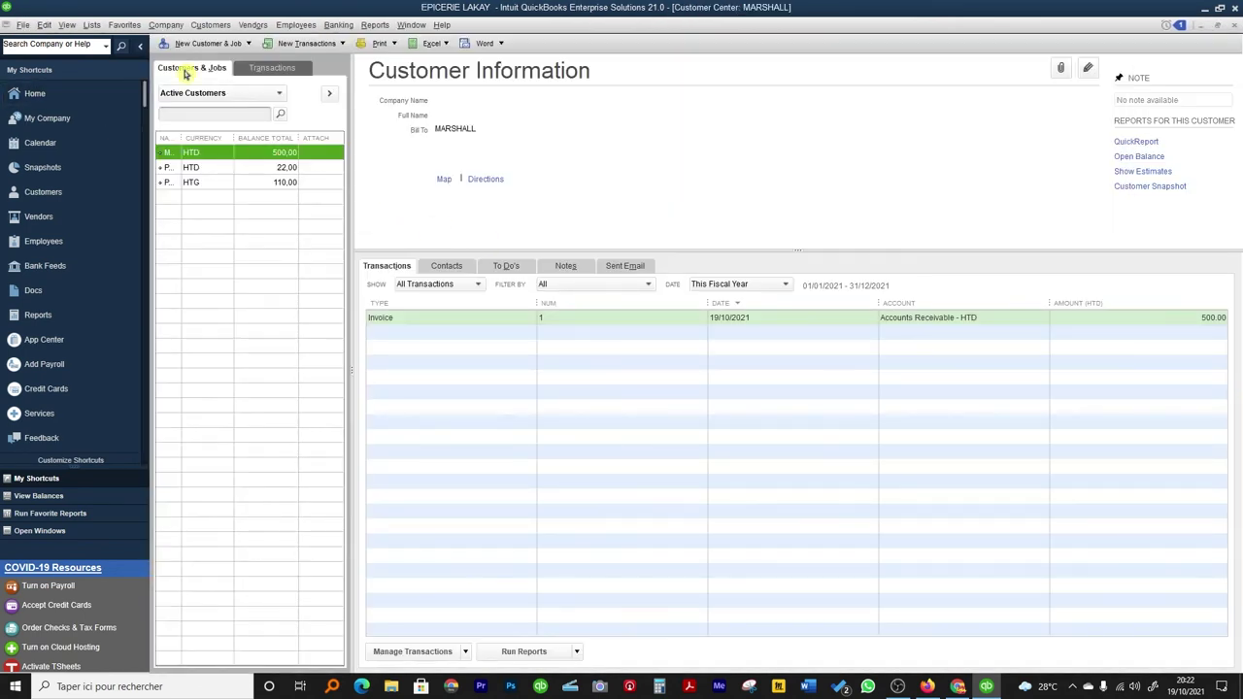
pyautogui.click(191, 44)
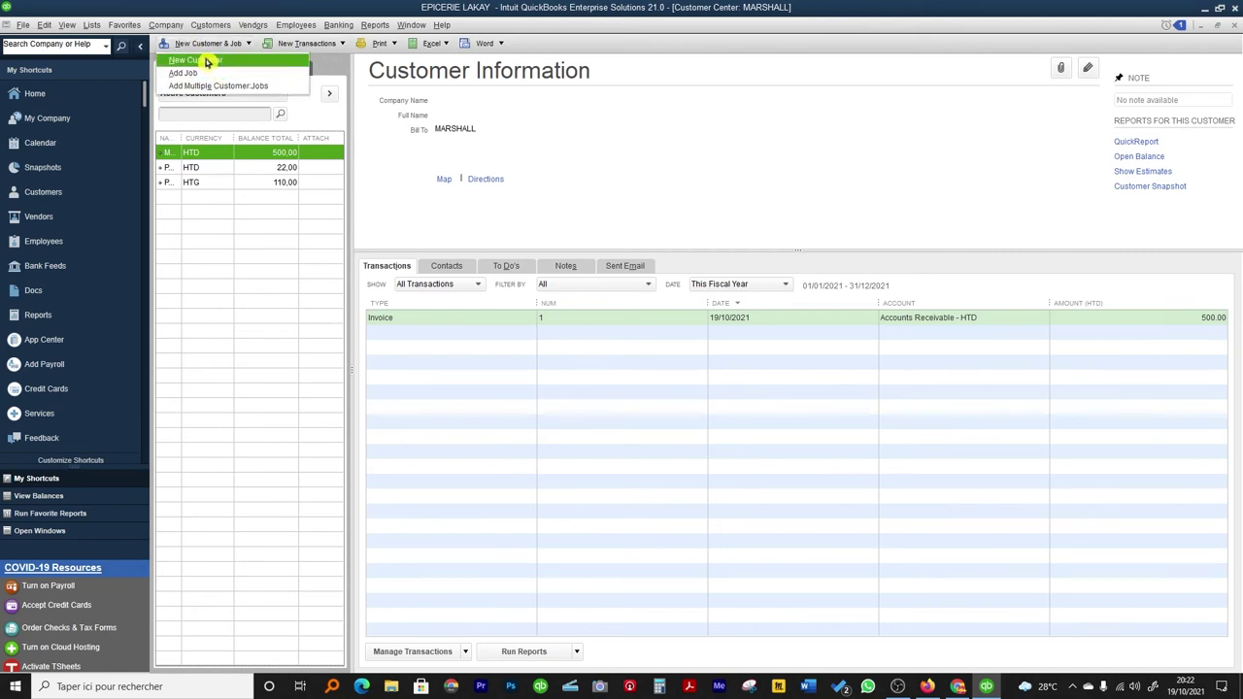
pyautogui.click(204, 60)
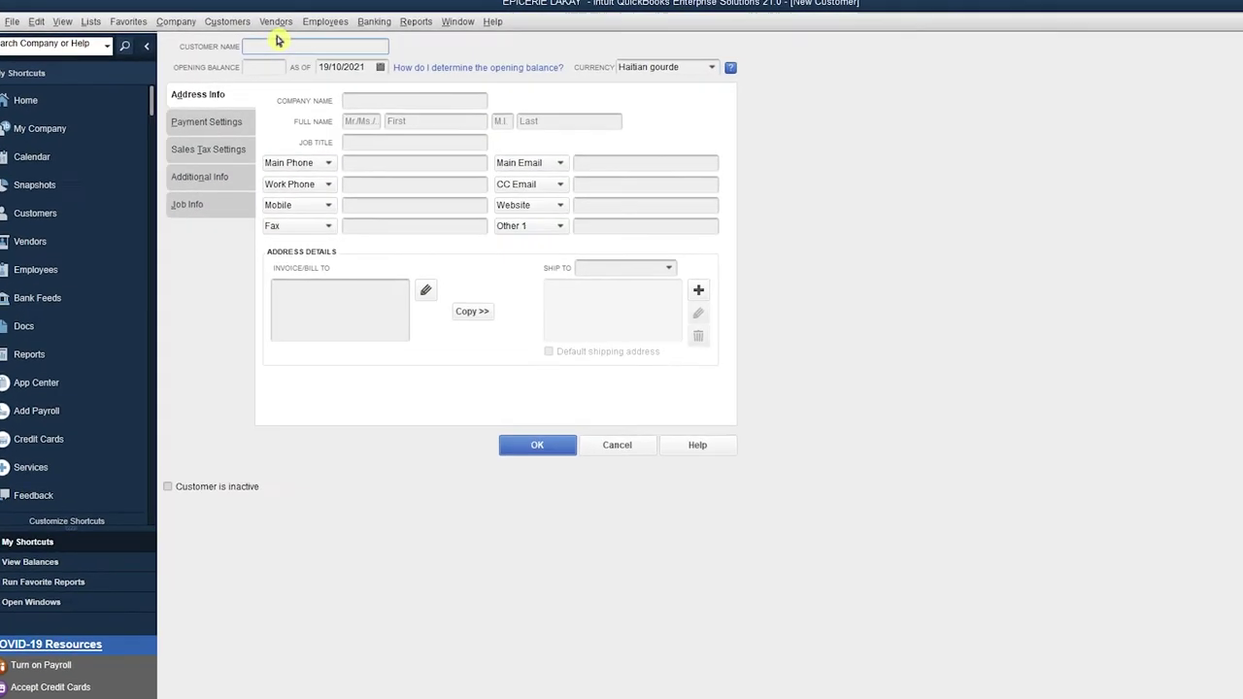
pyautogui.write('JACQUES')
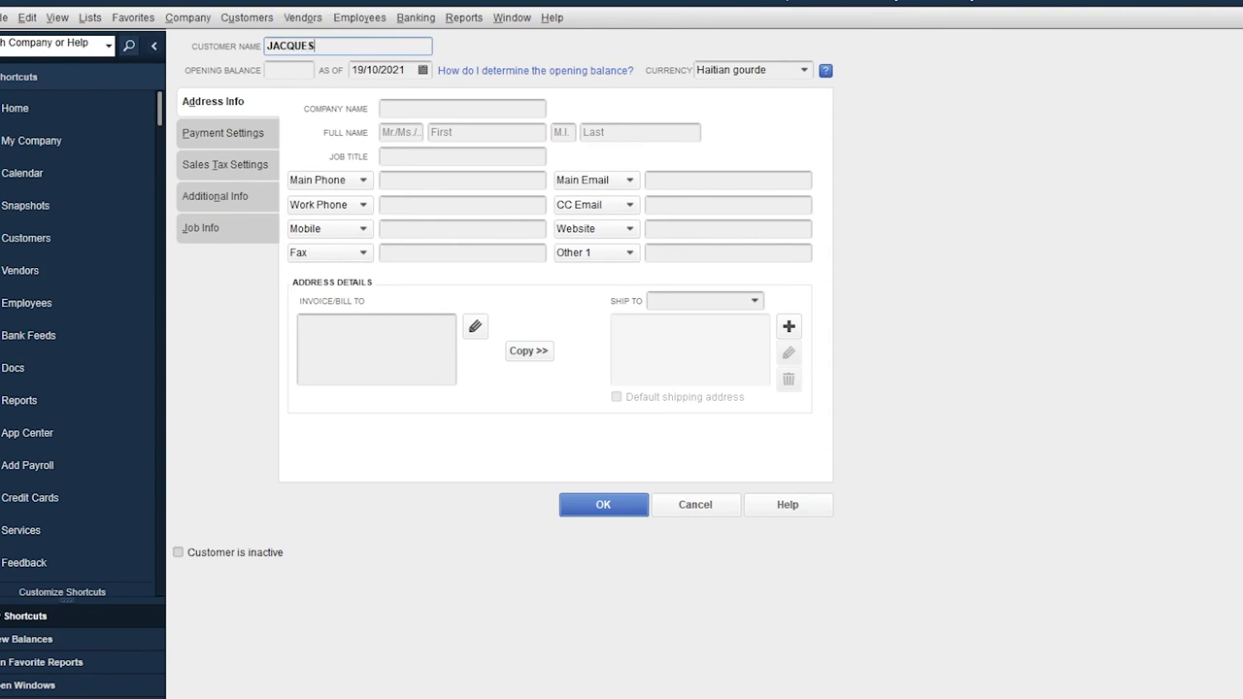
pyautogui.click(377, 330)
pyautogui.click(439, 108)
pyautogui.write('JACQUES')
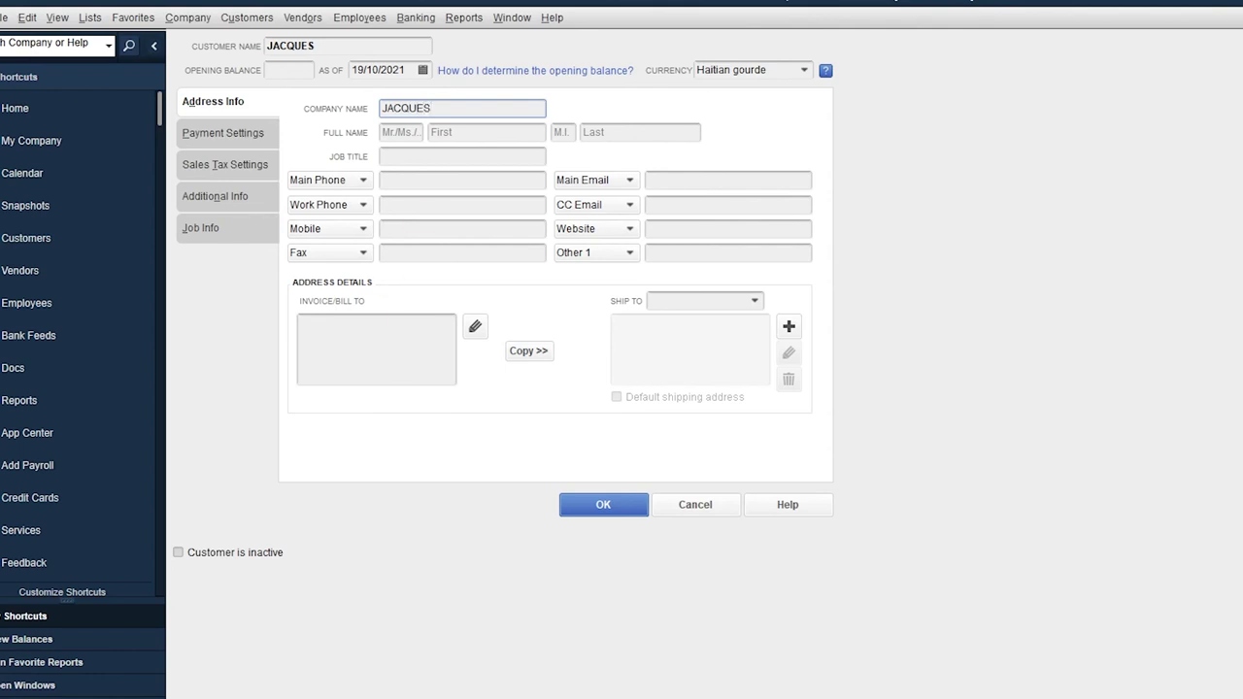
# Copy JACQUES into Bill To, set the currency to US Dollar, and save the customer.
pyautogui.click(377, 335)
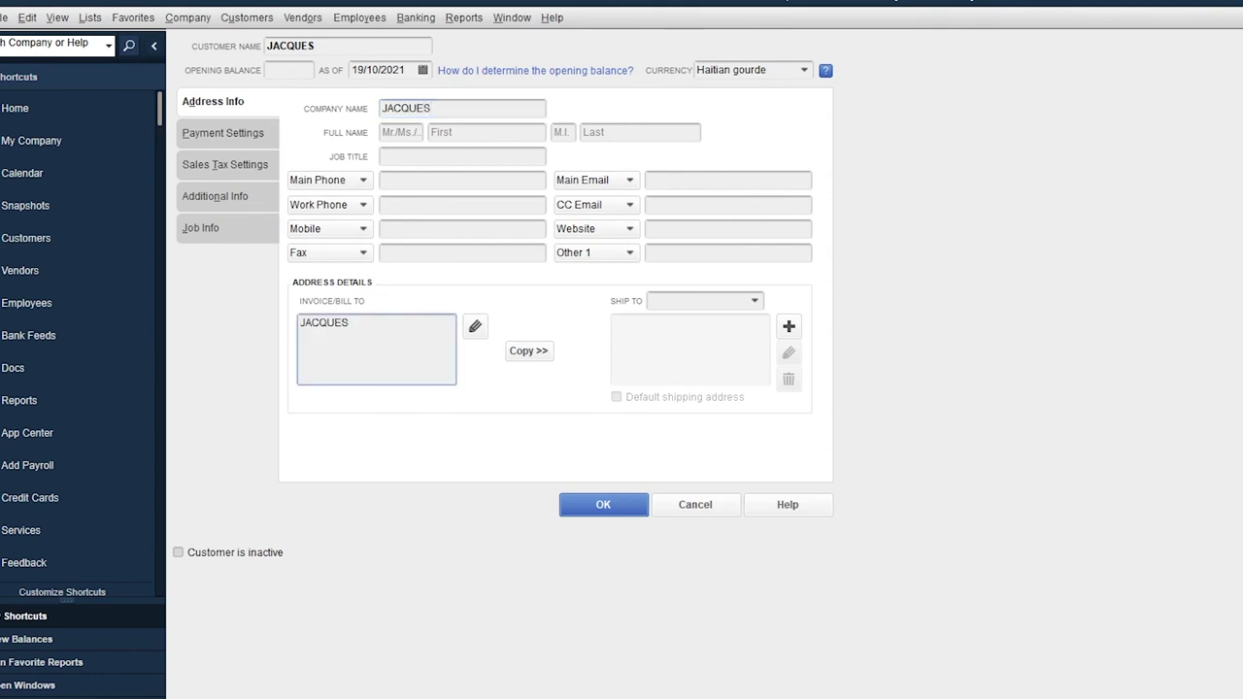
pyautogui.click(805, 70)
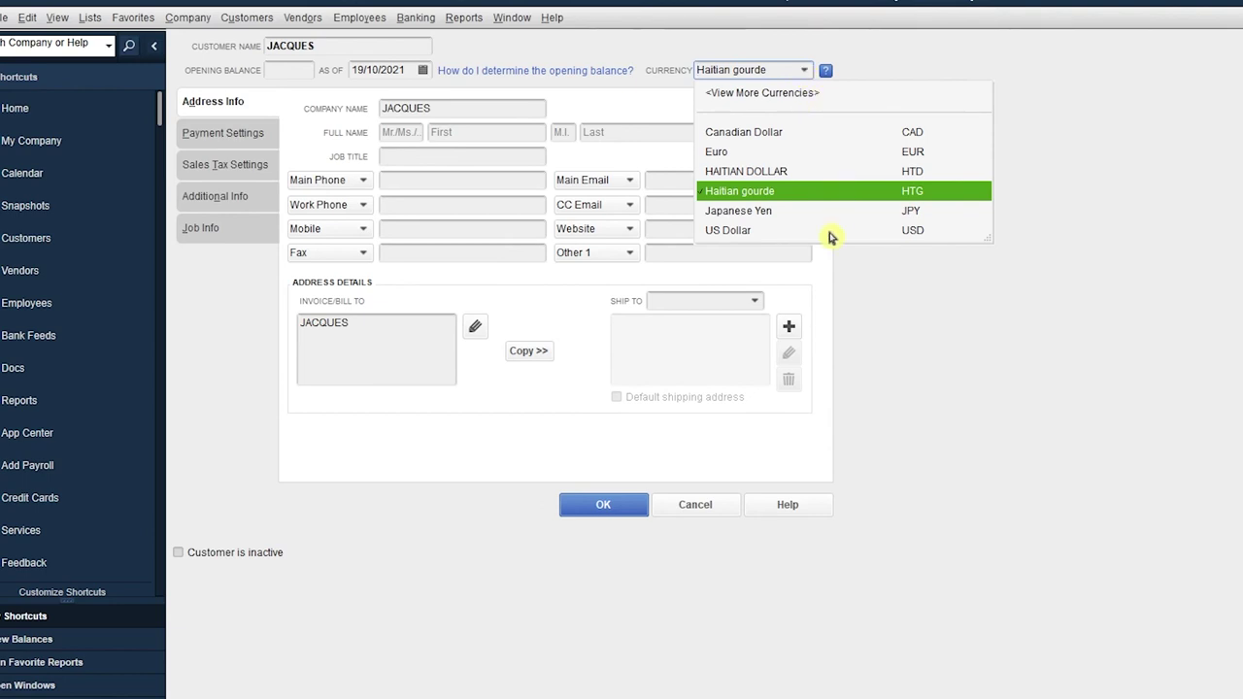
pyautogui.click(744, 233)
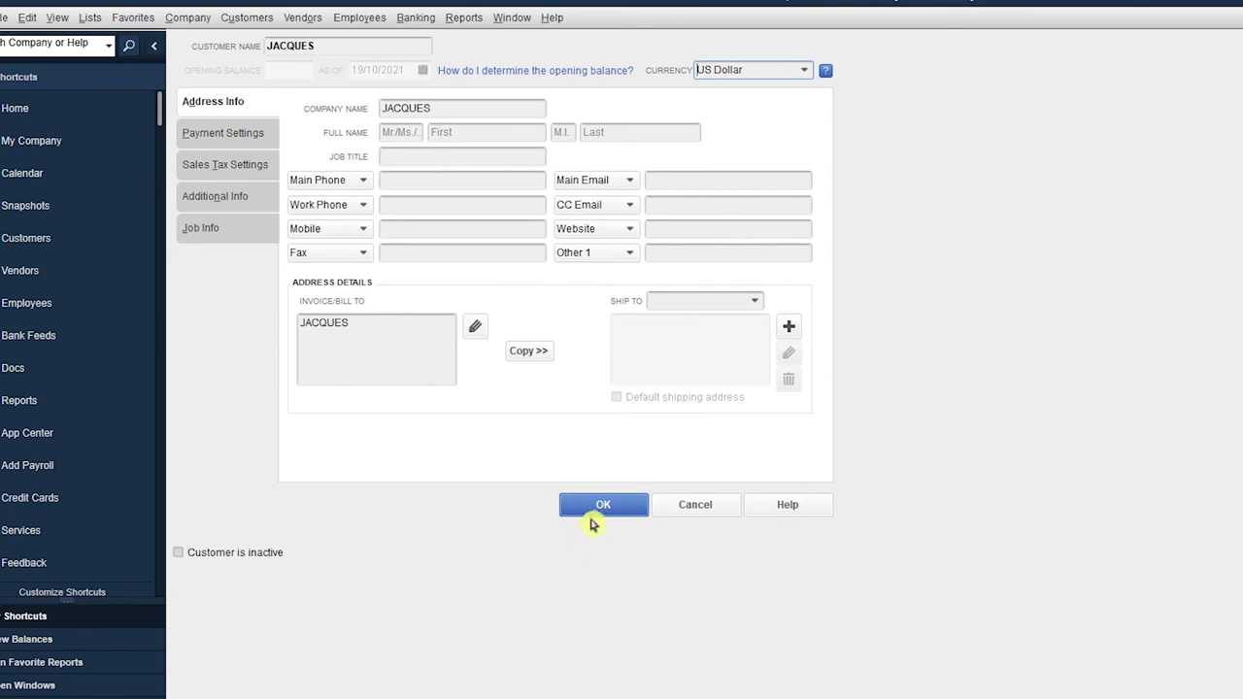
pyautogui.click(600, 507)
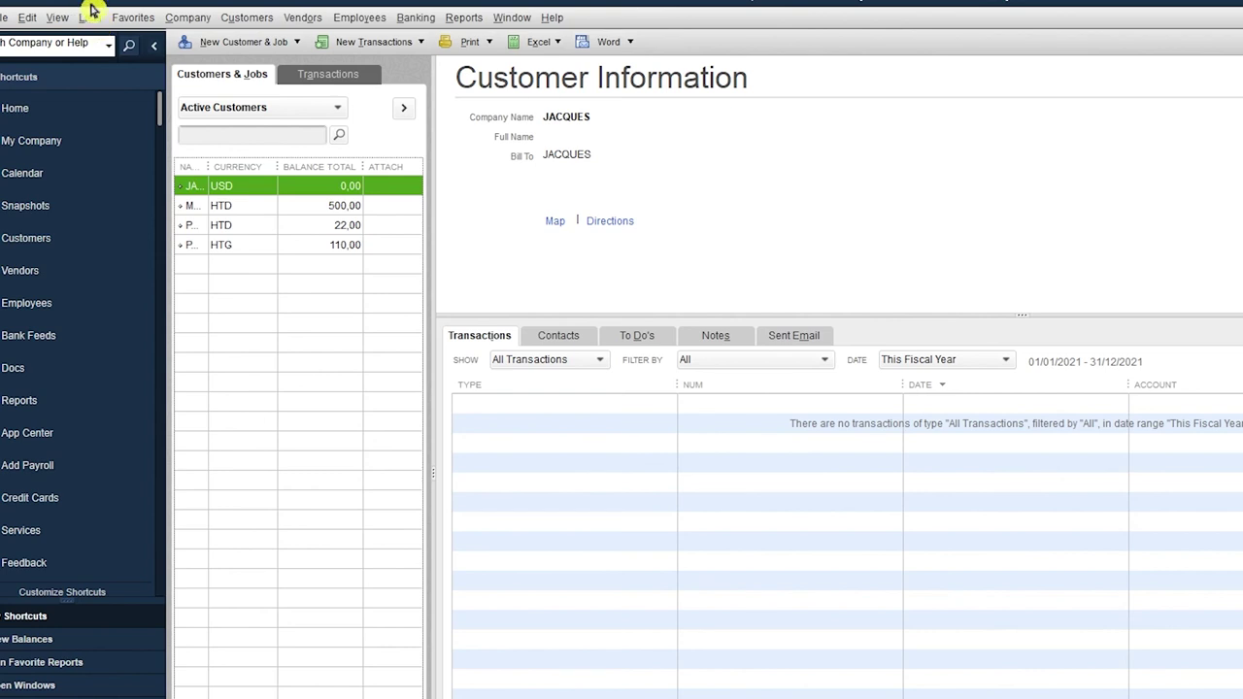
# Open the US Dollar entry from the Currency List.
pyautogui.click(91, 19)
pyautogui.click(123, 109)
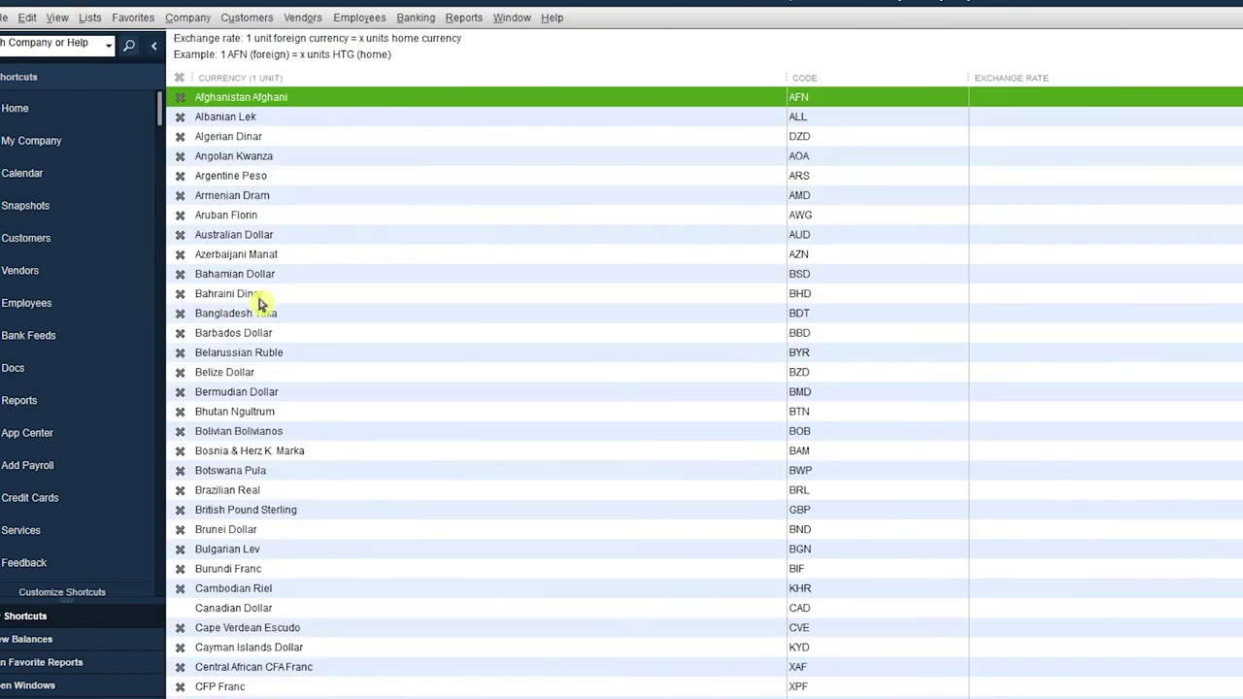
pyautogui.scroll(-11, 260, 304)
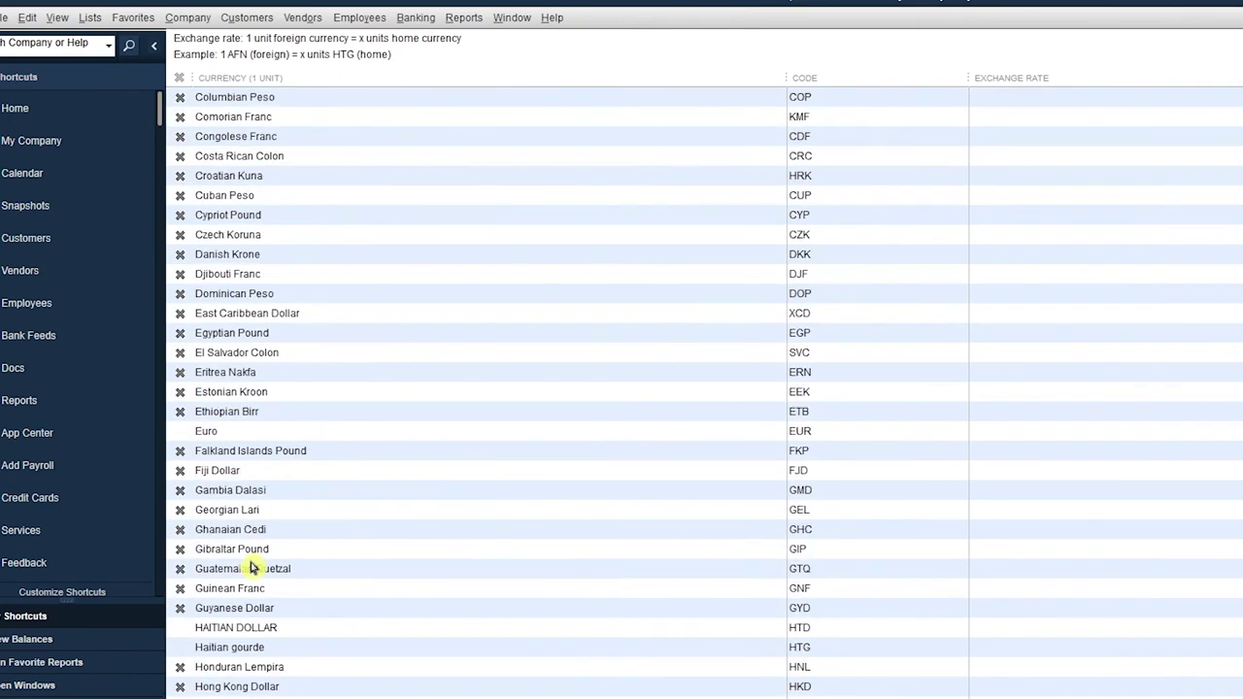
pyautogui.scroll(-16, 300, 585)
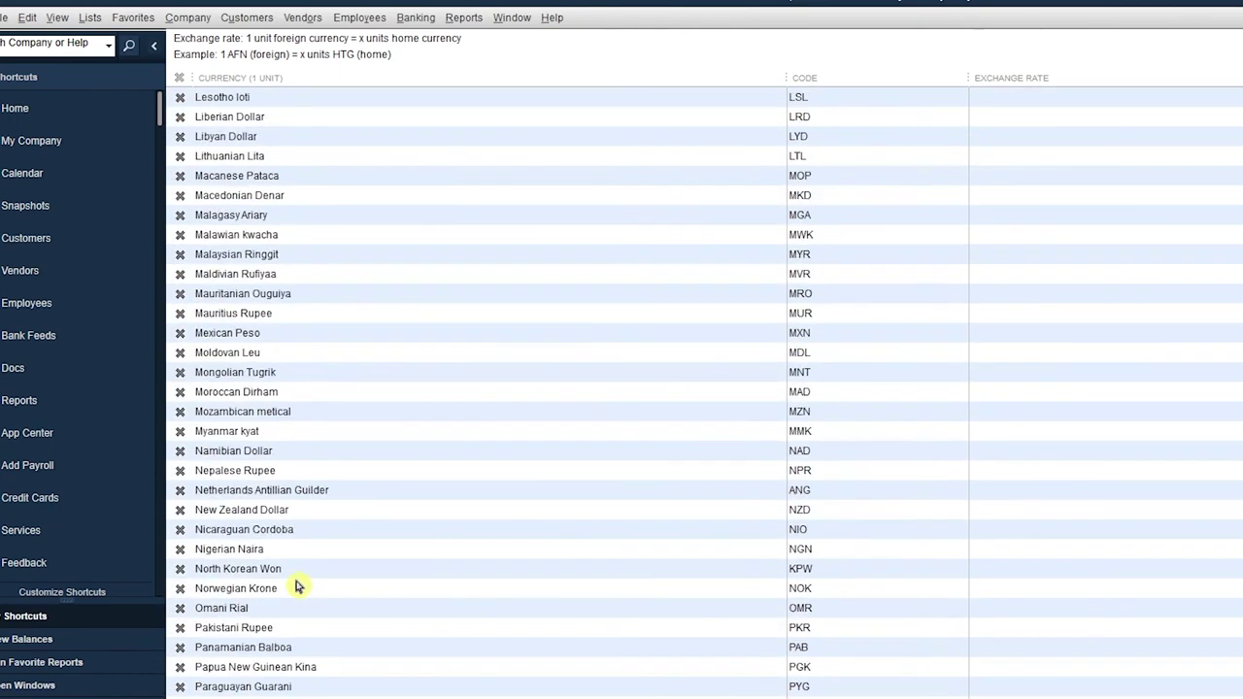
pyautogui.scroll(-13, 298, 586)
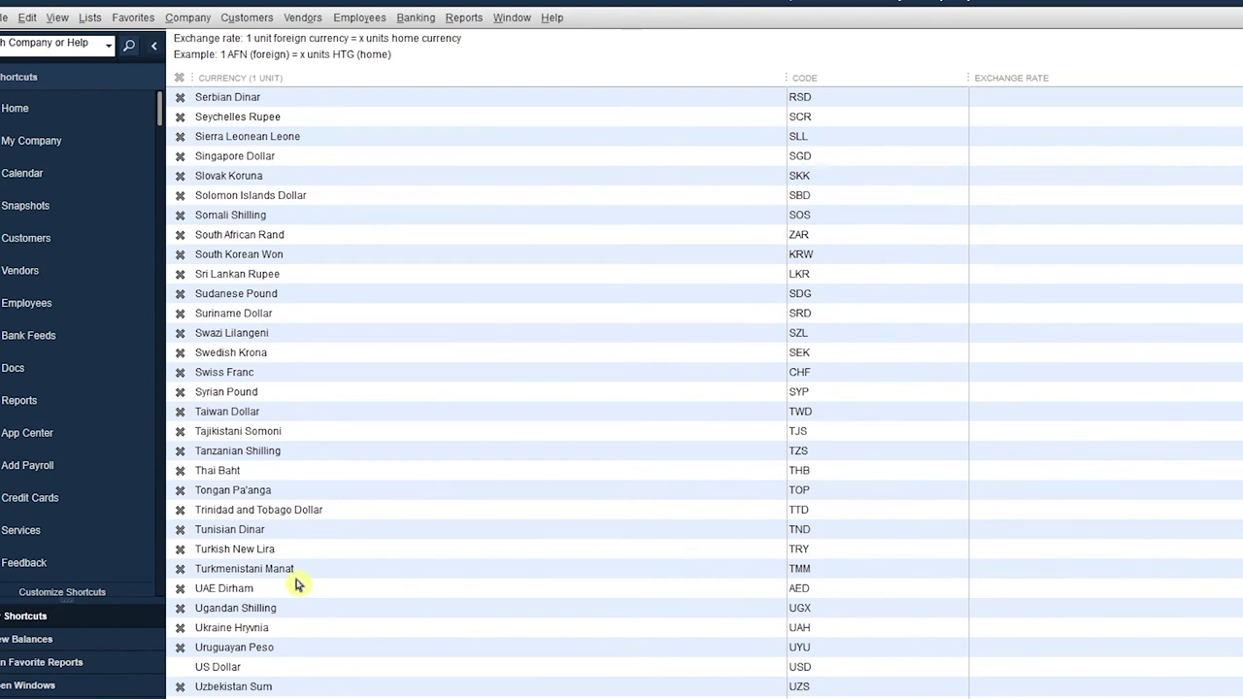
pyautogui.click(241, 670)
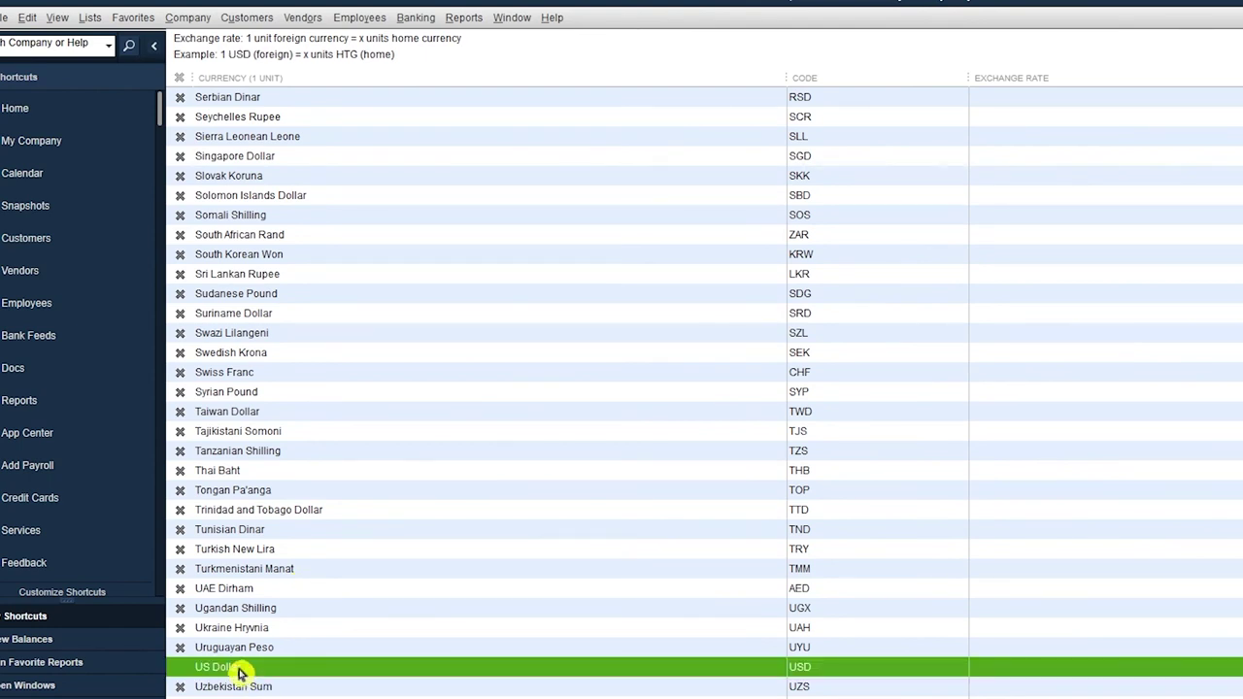
pyautogui.doubleClick(241, 670)
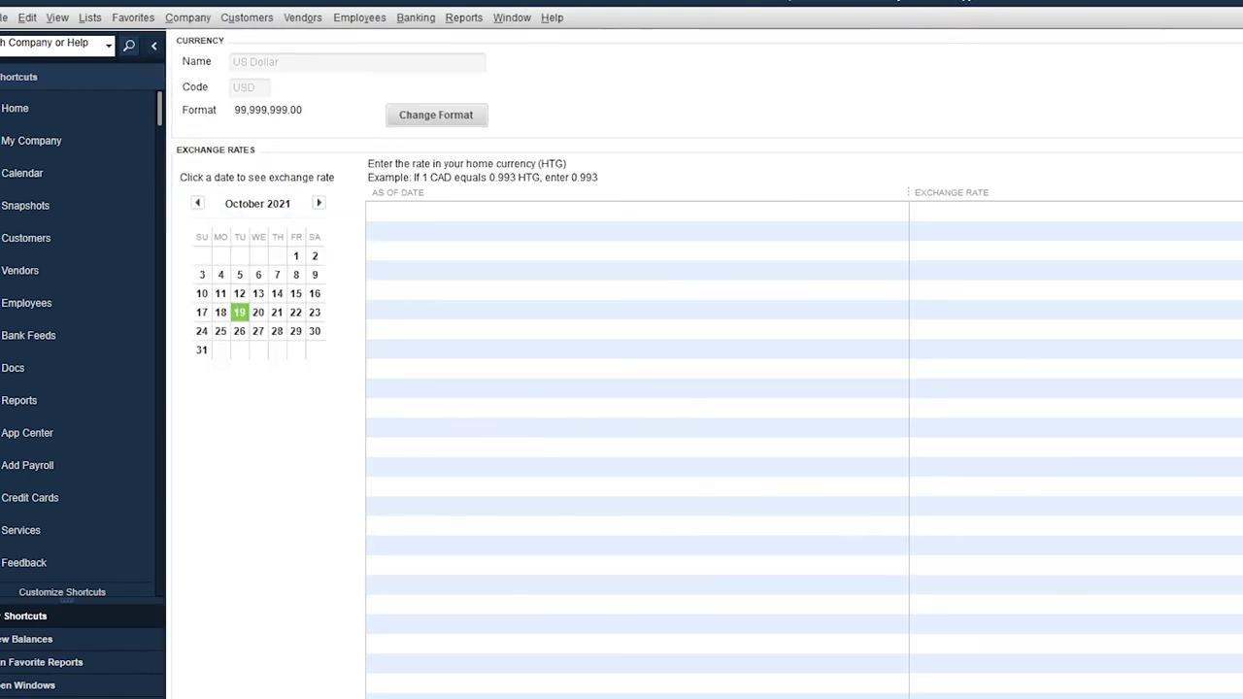
# Add a US Dollar exchange rate of 122 dated 19/10/2021, then close the list.
pyautogui.click(897, 214)
pyautogui.click(430, 348)
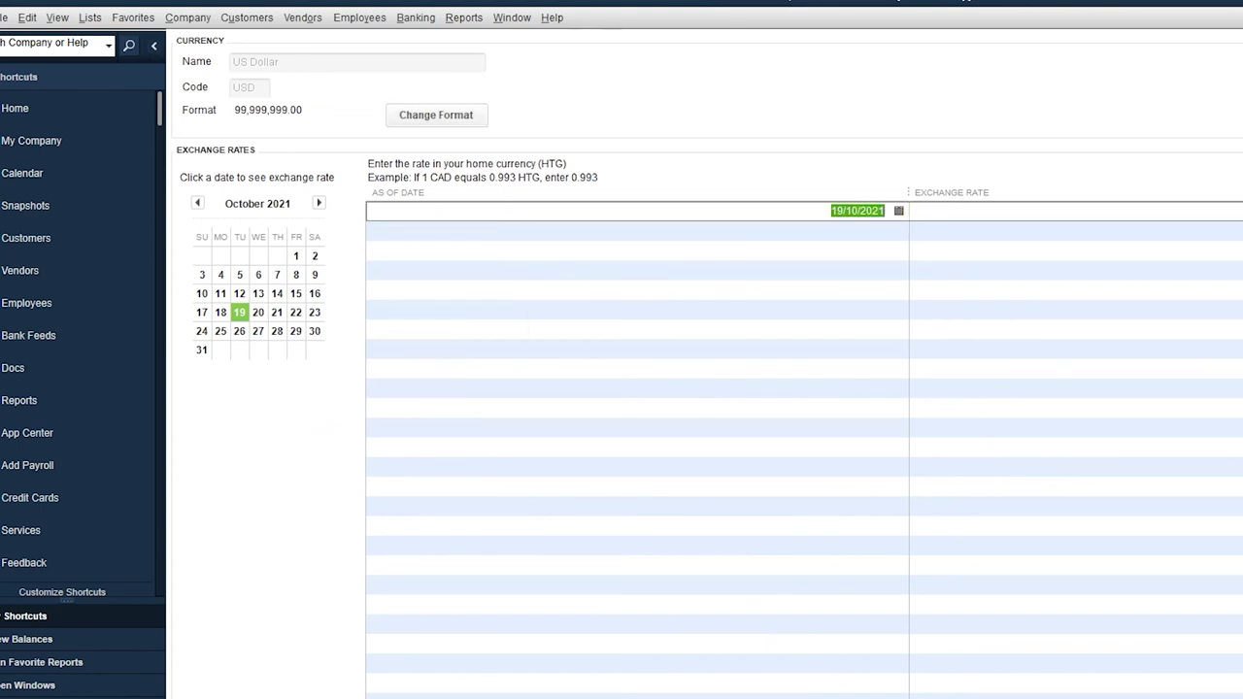
pyautogui.press('Tab')
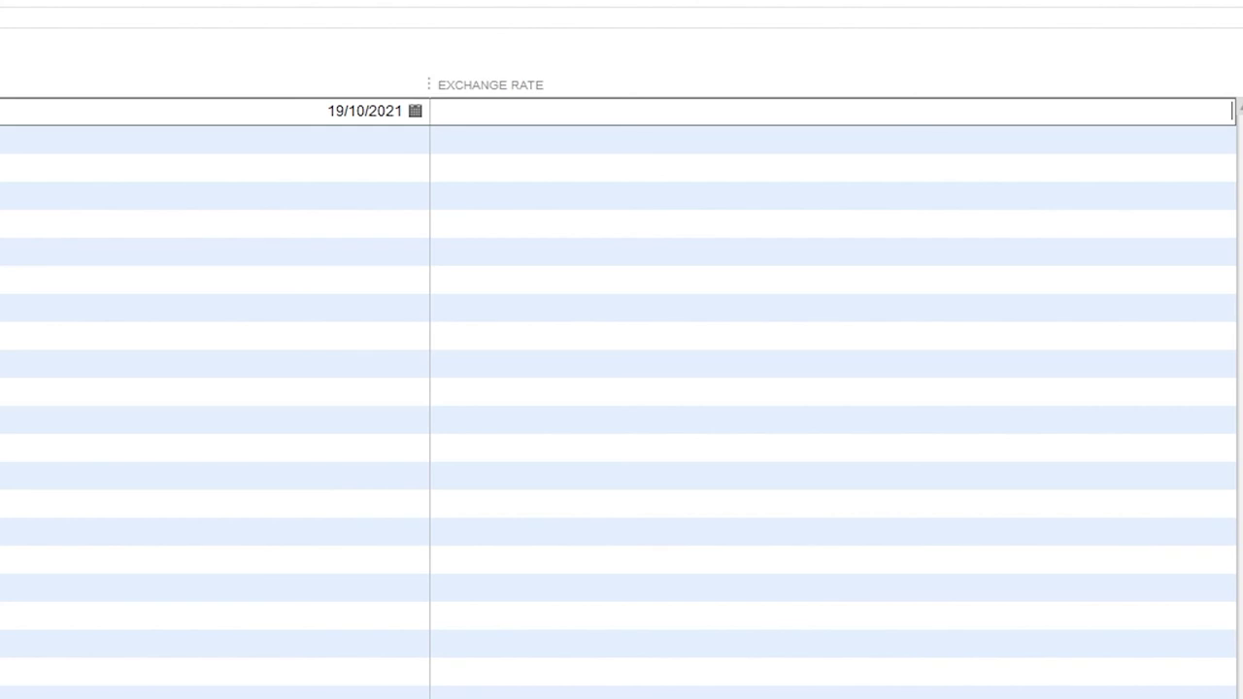
pyautogui.write('122')
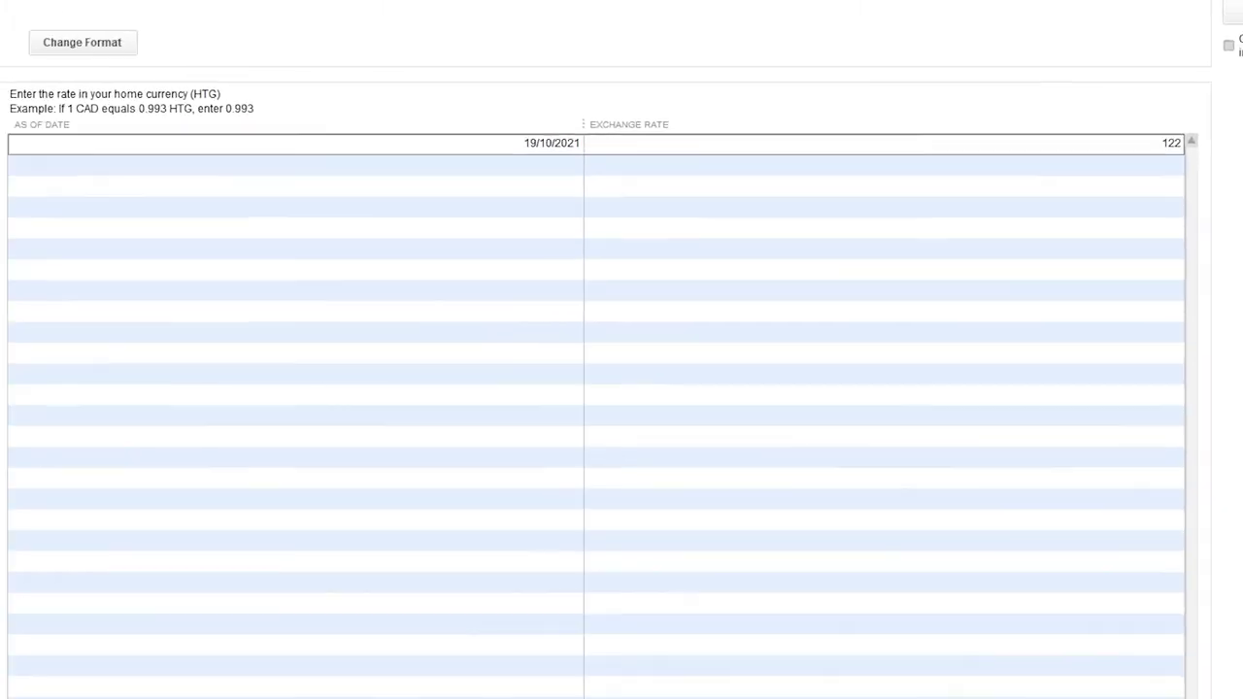
pyautogui.press('Return')
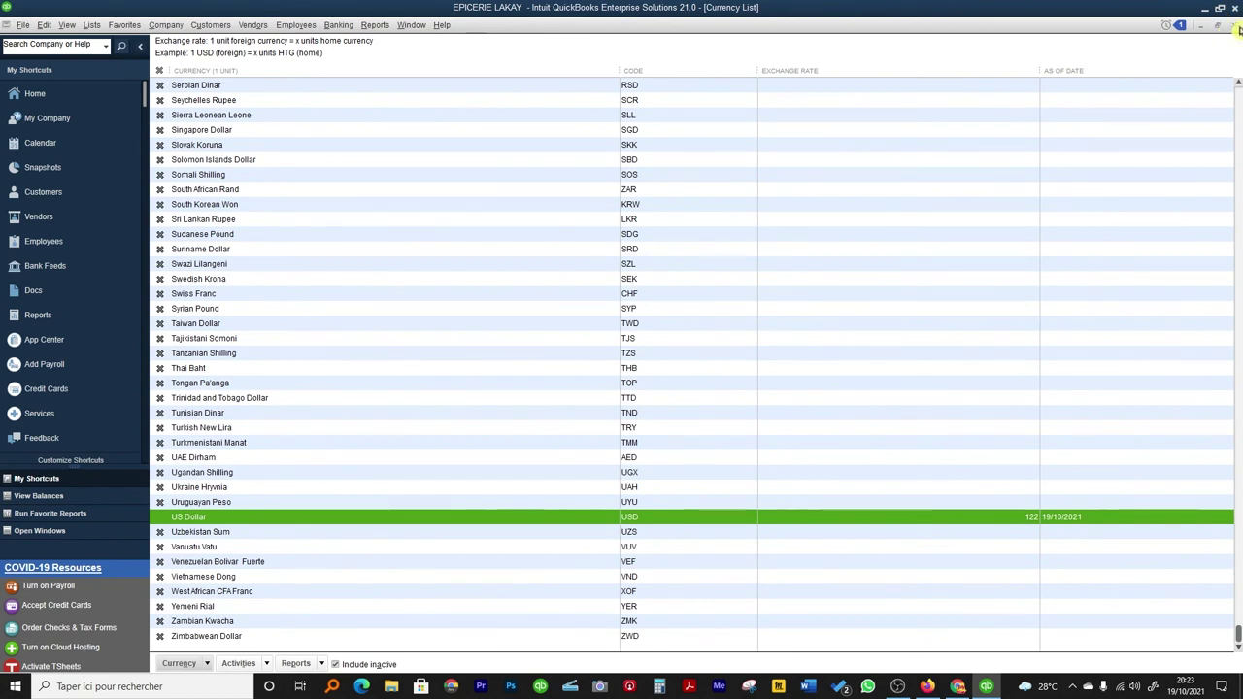
pyautogui.click(1234, 24)
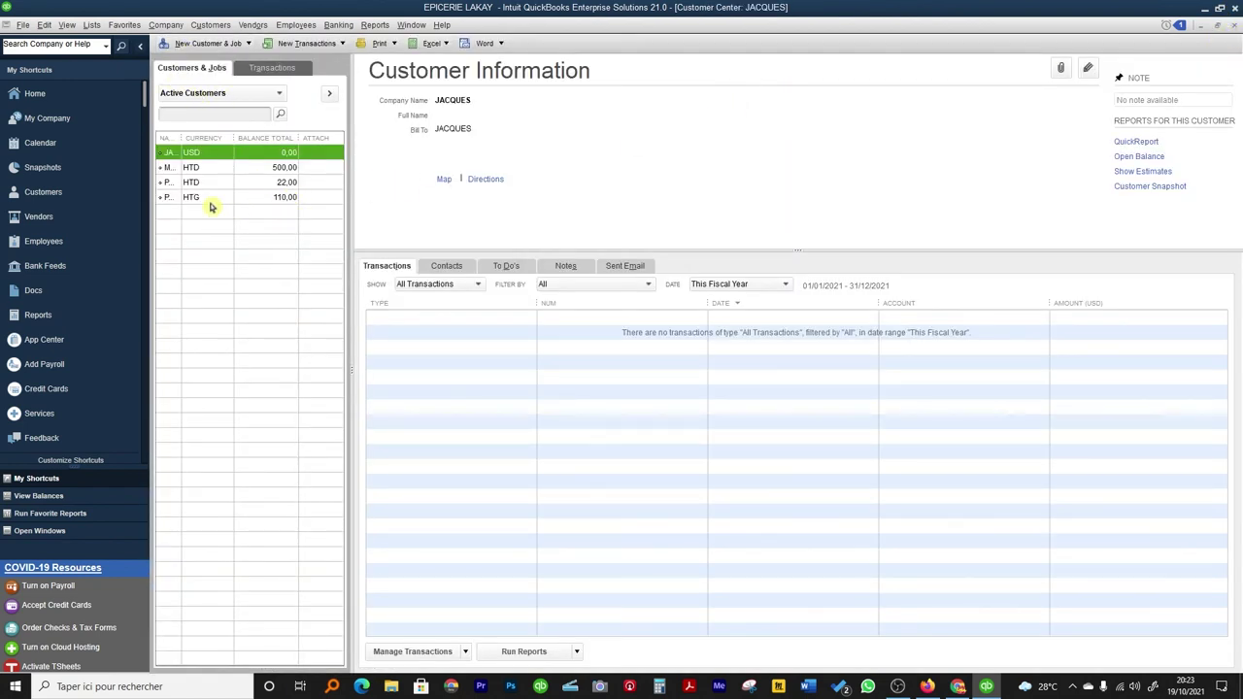
# Create an invoice for JACQUES with quantity 1 of HUILE at 0.82 USD.
pyautogui.moveTo(181, 138); pyautogui.dragTo(224, 138)
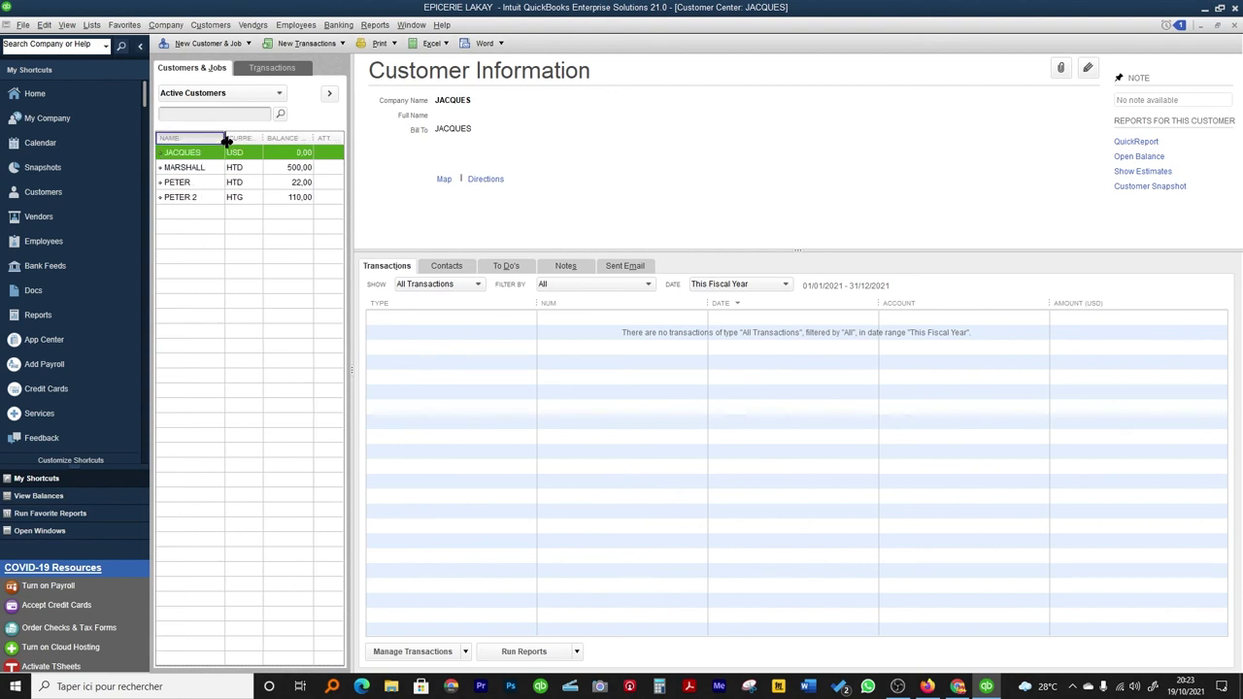
pyautogui.rightClick(192, 153)
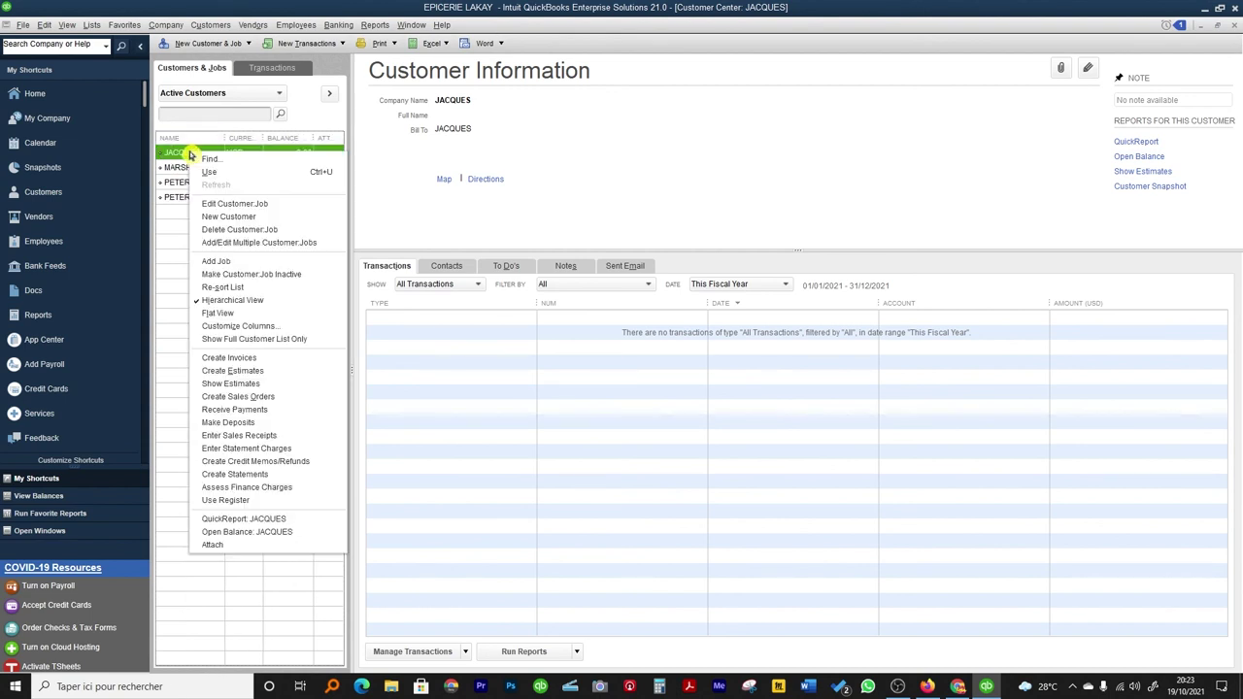
pyautogui.click(239, 360)
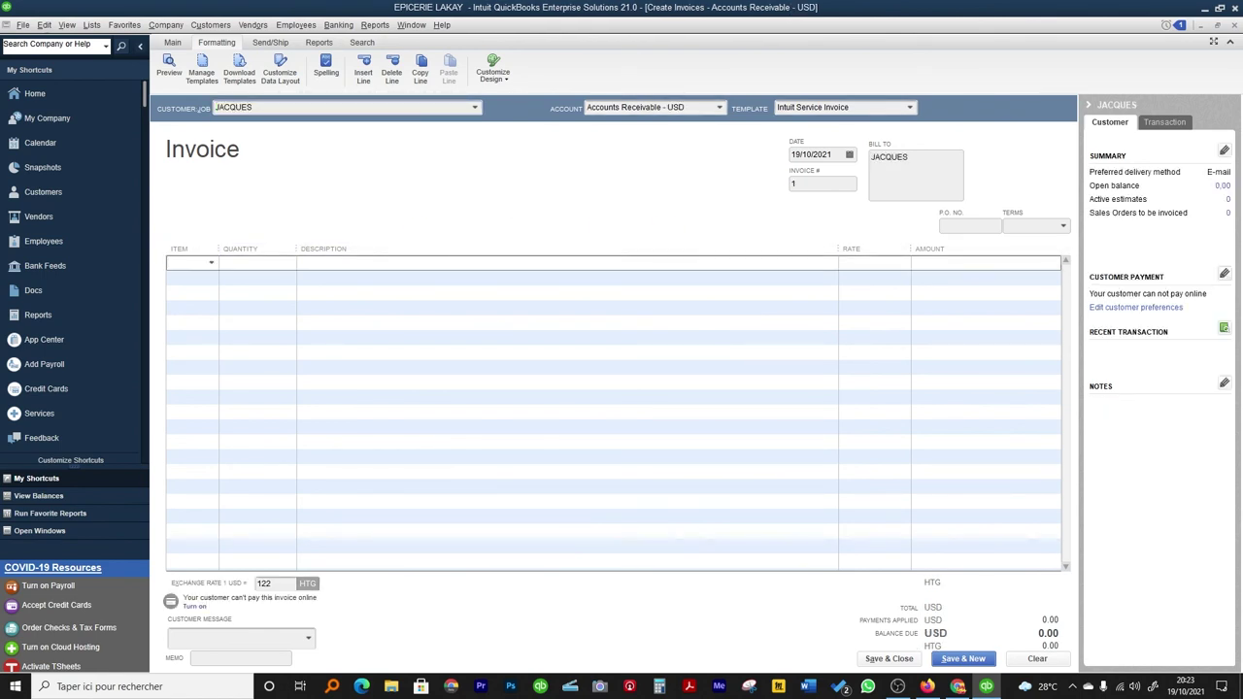
pyautogui.write('HUILE')
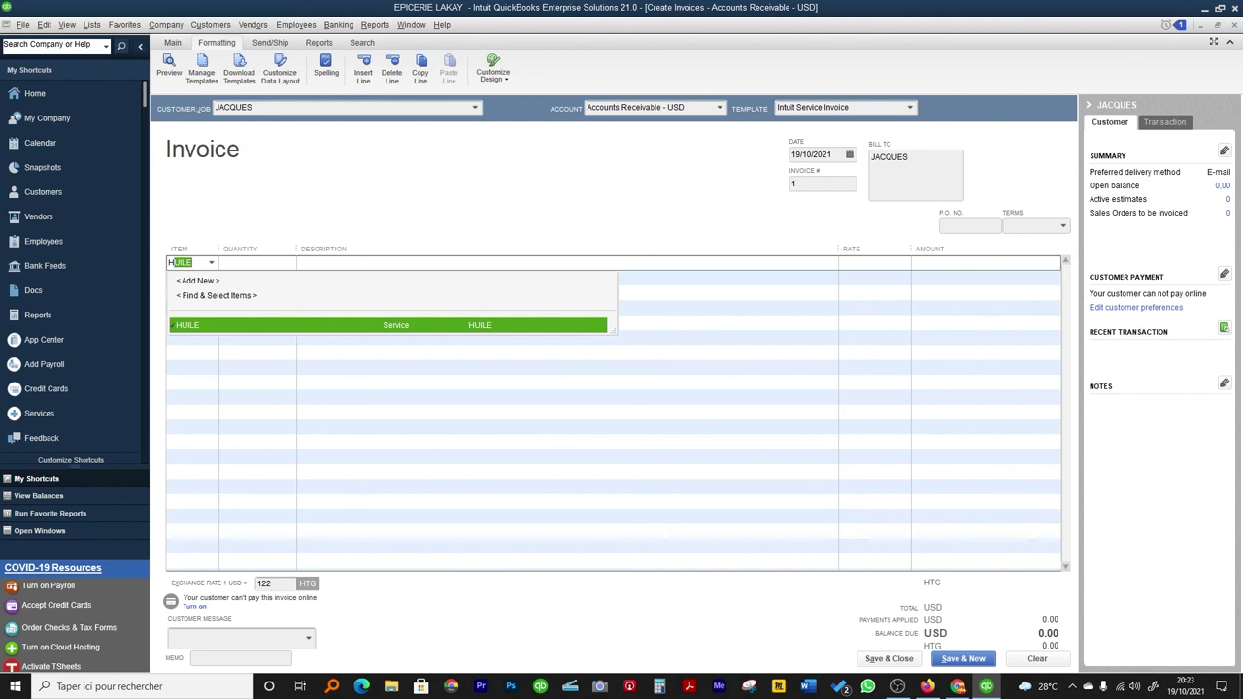
pyautogui.press('Tab')
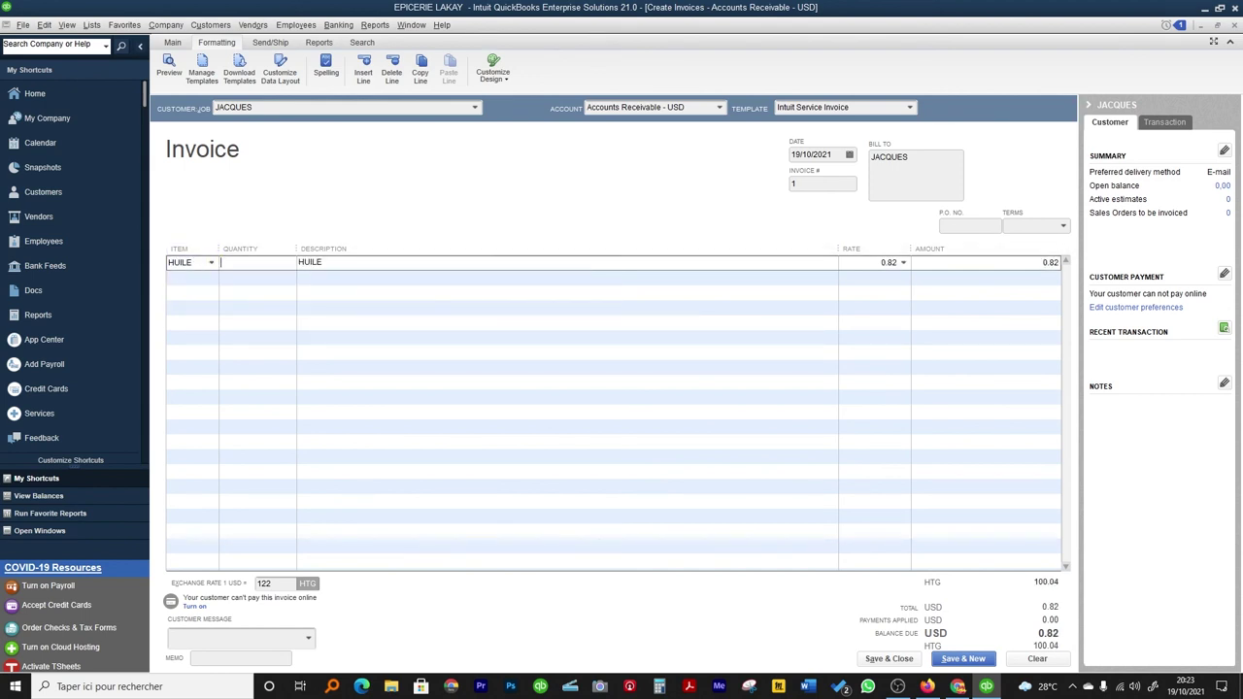
pyautogui.write('1')
# Save and close JACQUES's invoice 1 for 0.82 USD.
pyautogui.click(893, 659)
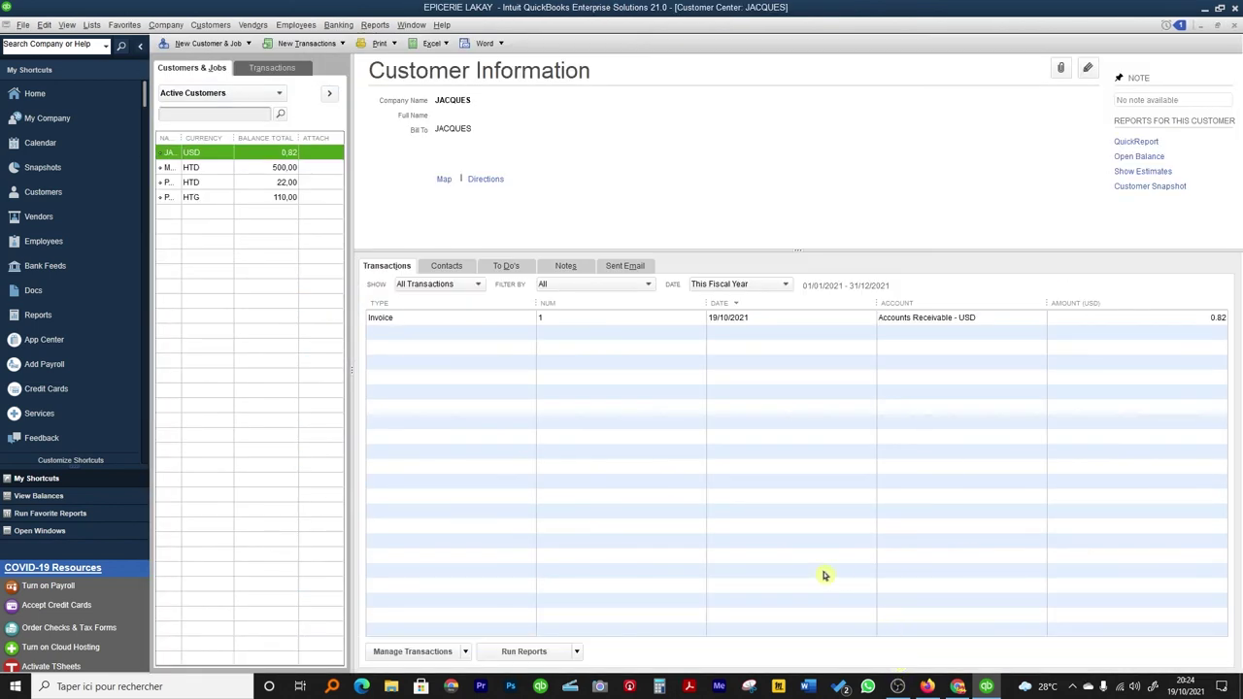